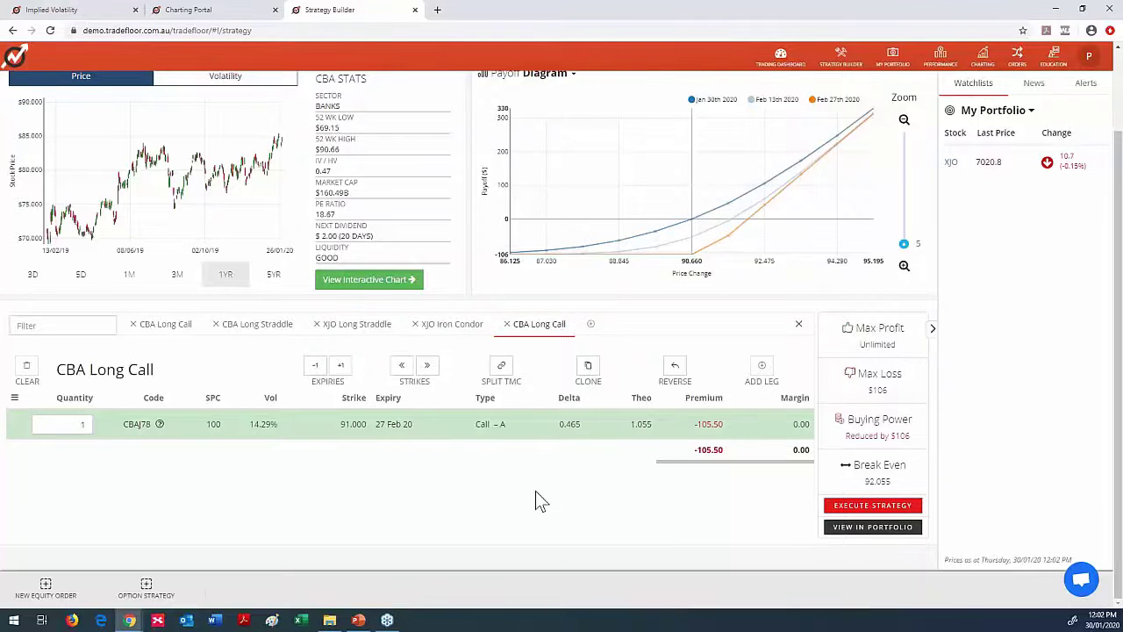
scroll(535, 490, up, 2)
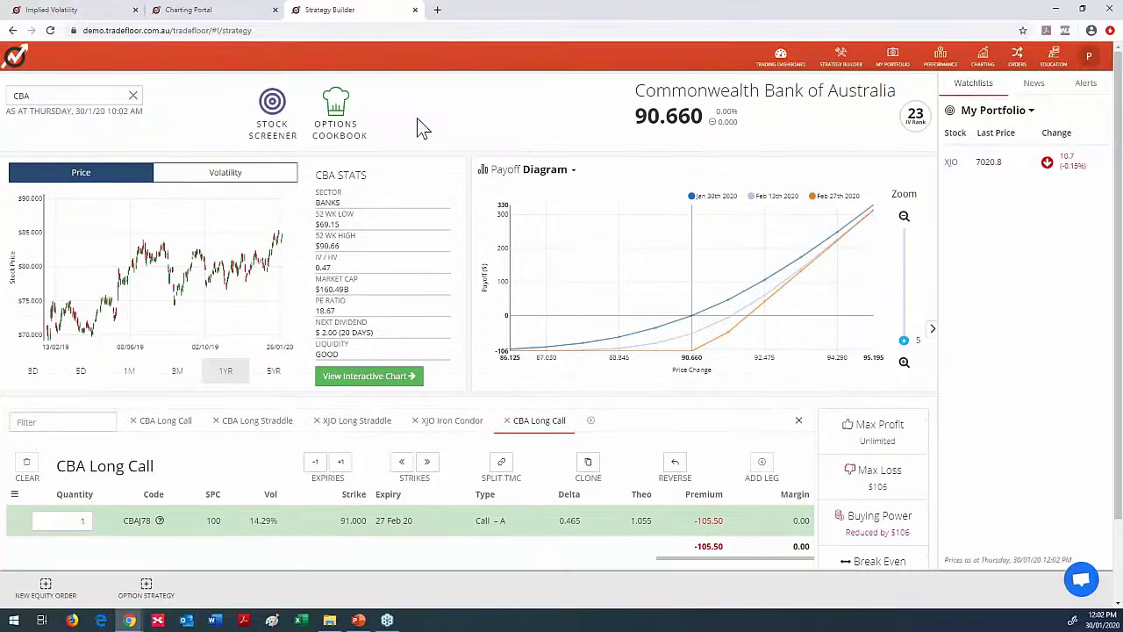
- Bring up the Charting Portal's XJO daily chart with volume, 30-day implied volatility and ADX
click(188, 10)
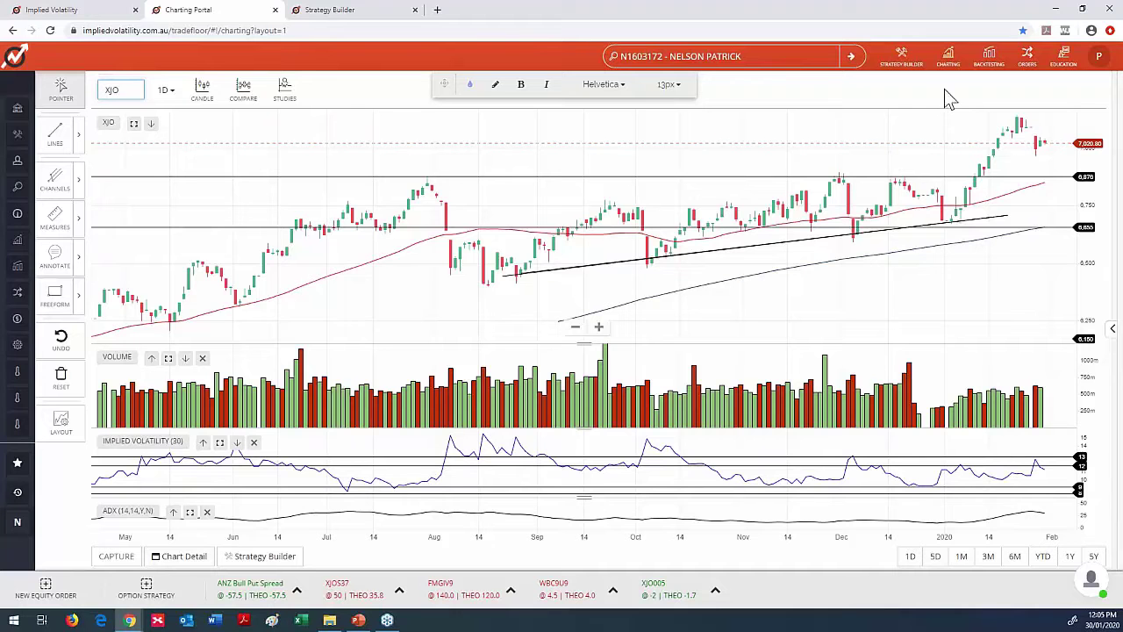
- Go to the $50,000 home dashboard, close the welcome popup and collapse the watchlist panel
click(326, 10)
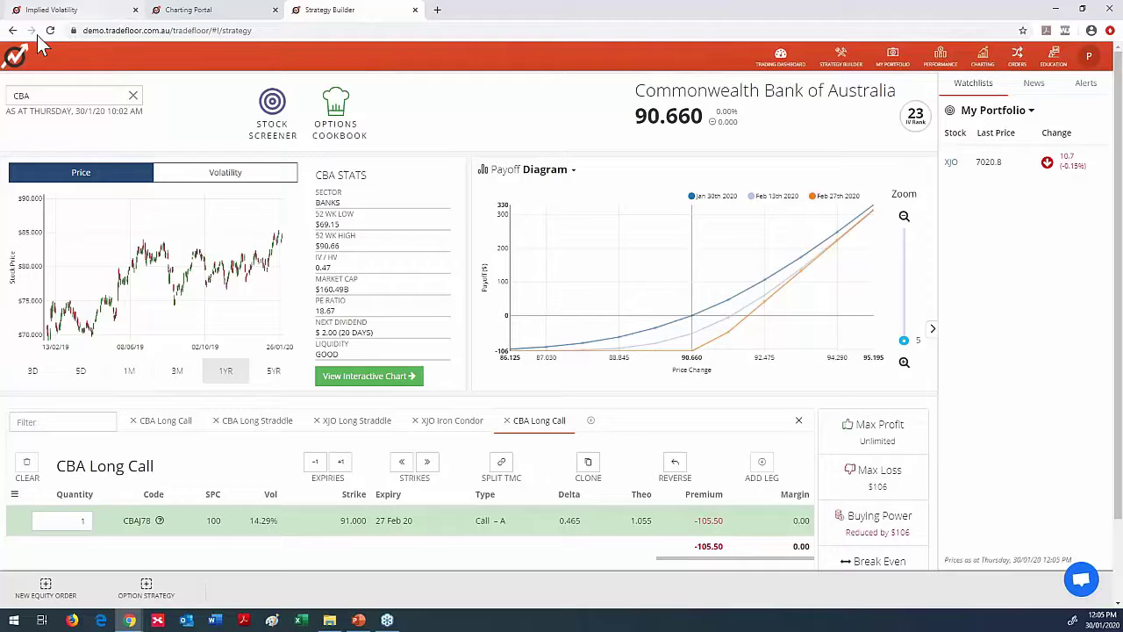
click(16, 59)
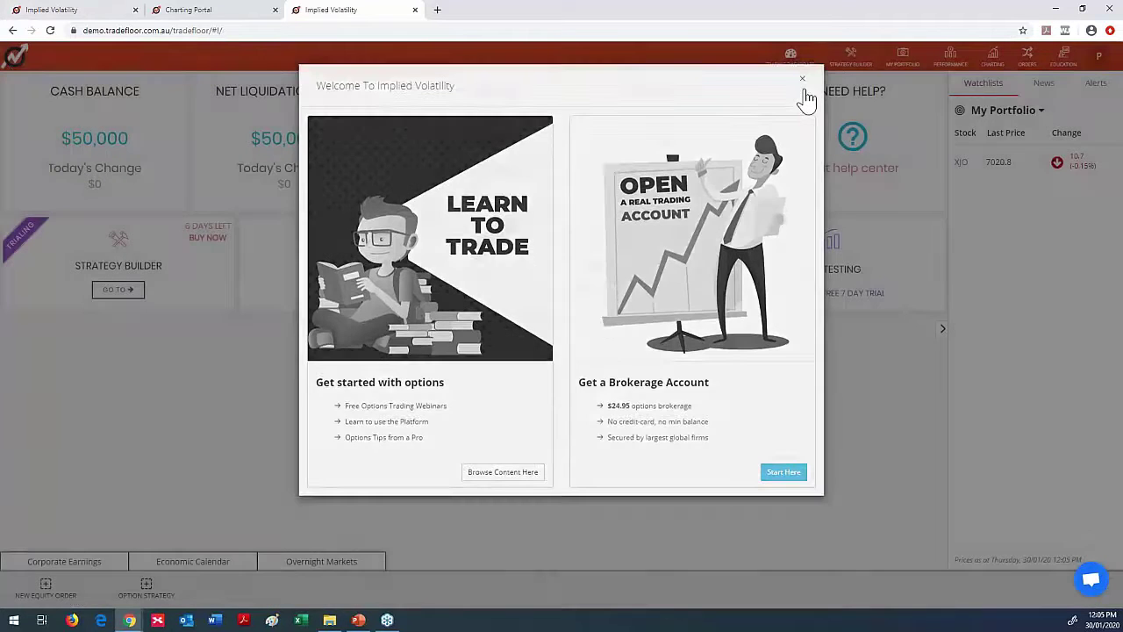
click(805, 93)
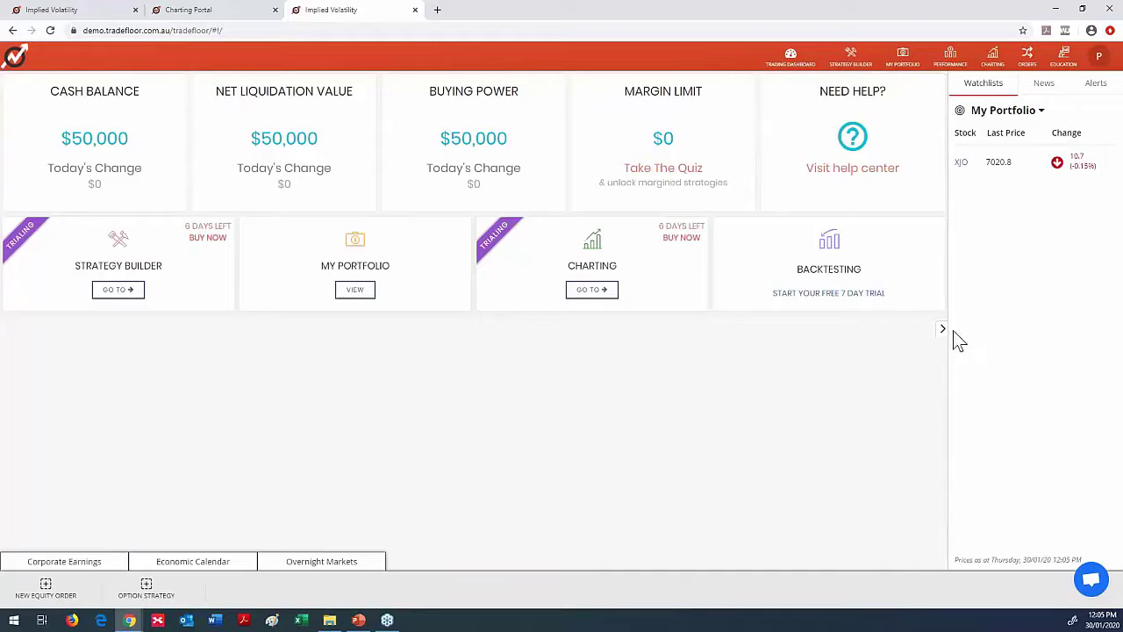
click(944, 332)
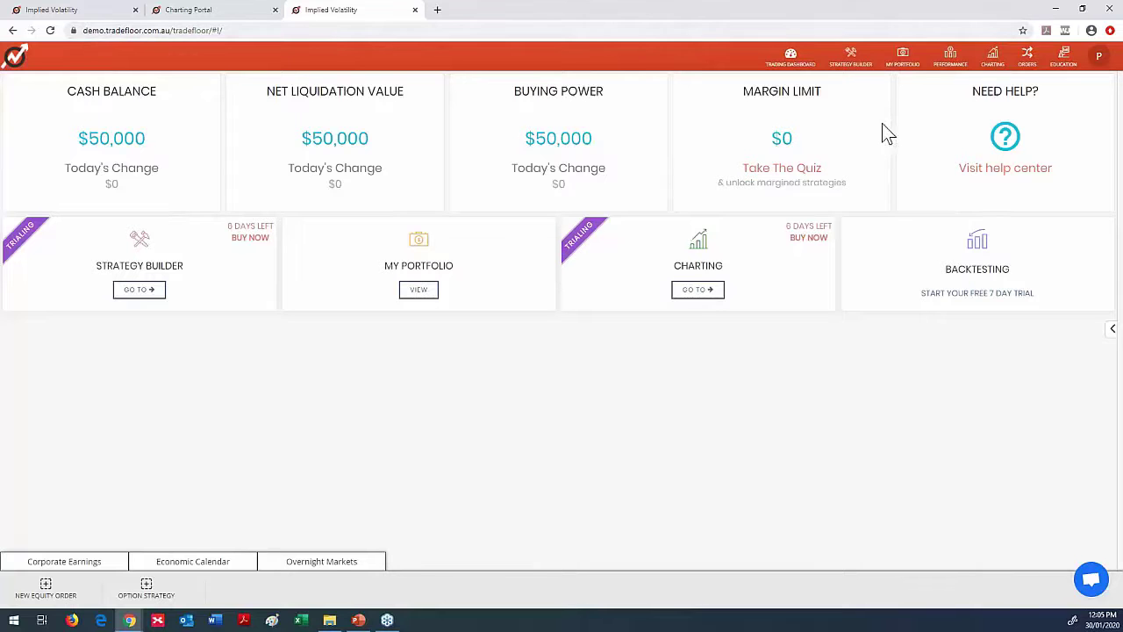
- Enter 'cba' as the chart code so the Home dashboard panels all show CBA
click(793, 61)
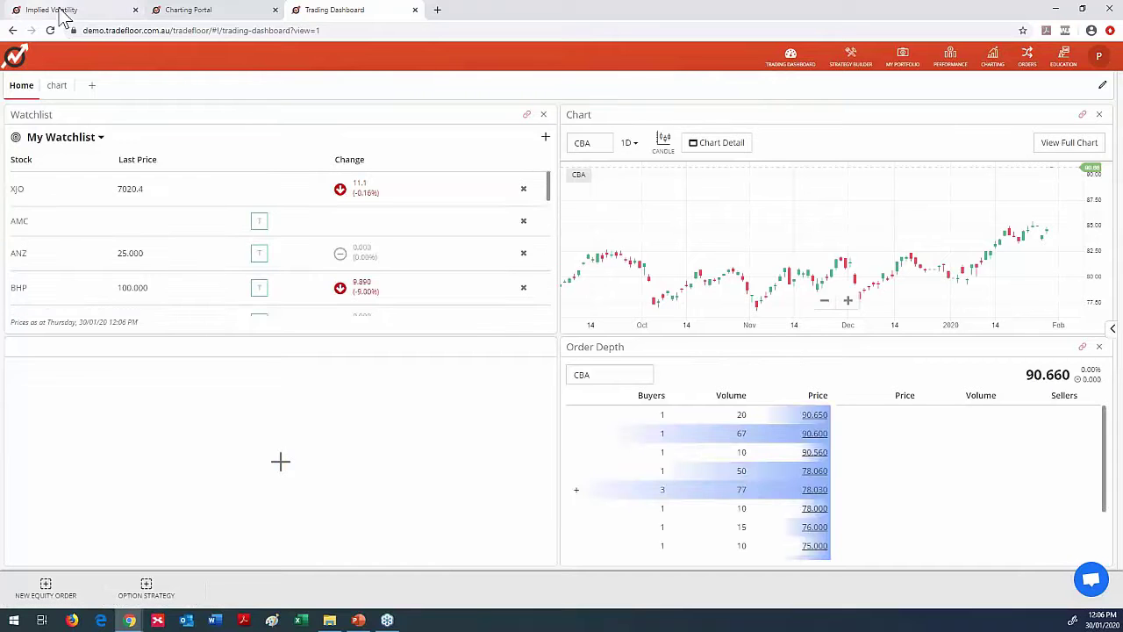
click(52, 10)
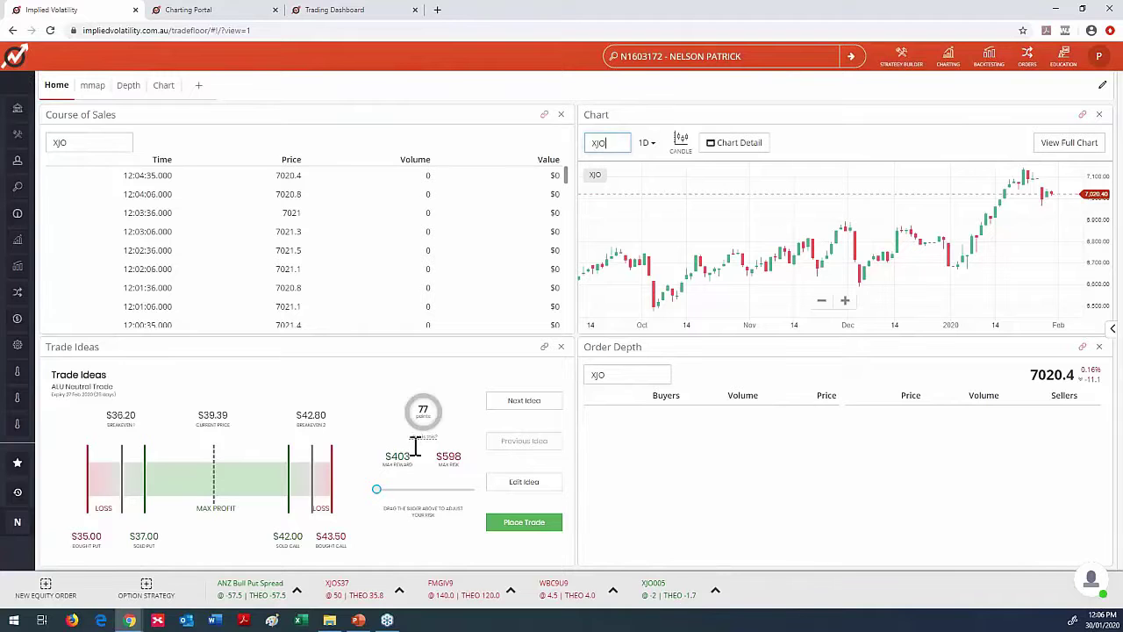
key(ctrl+a)
text(cba)
key(Return)
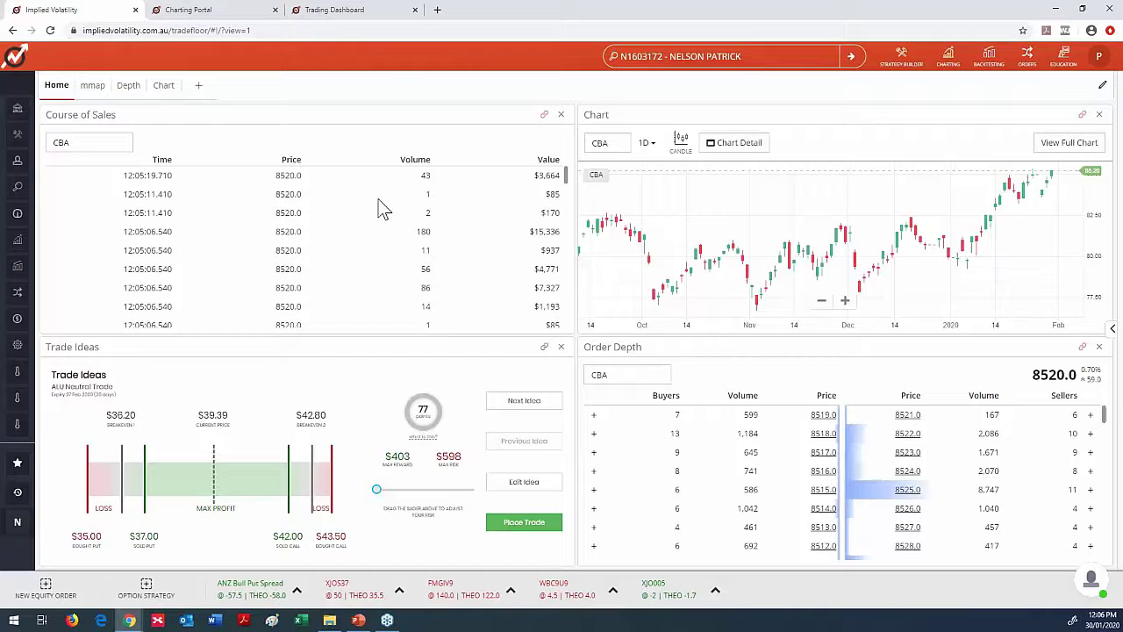
- Show the full-width XJO chart on the Chart dashboard, cancelling the Add Dashboard dialog
click(164, 88)
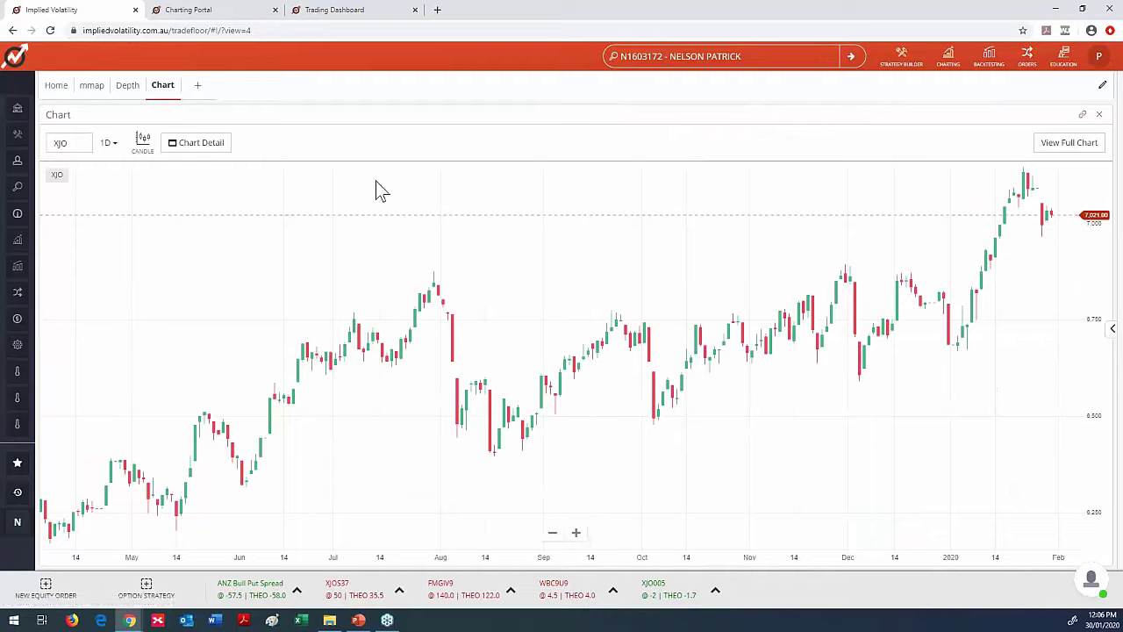
click(200, 88)
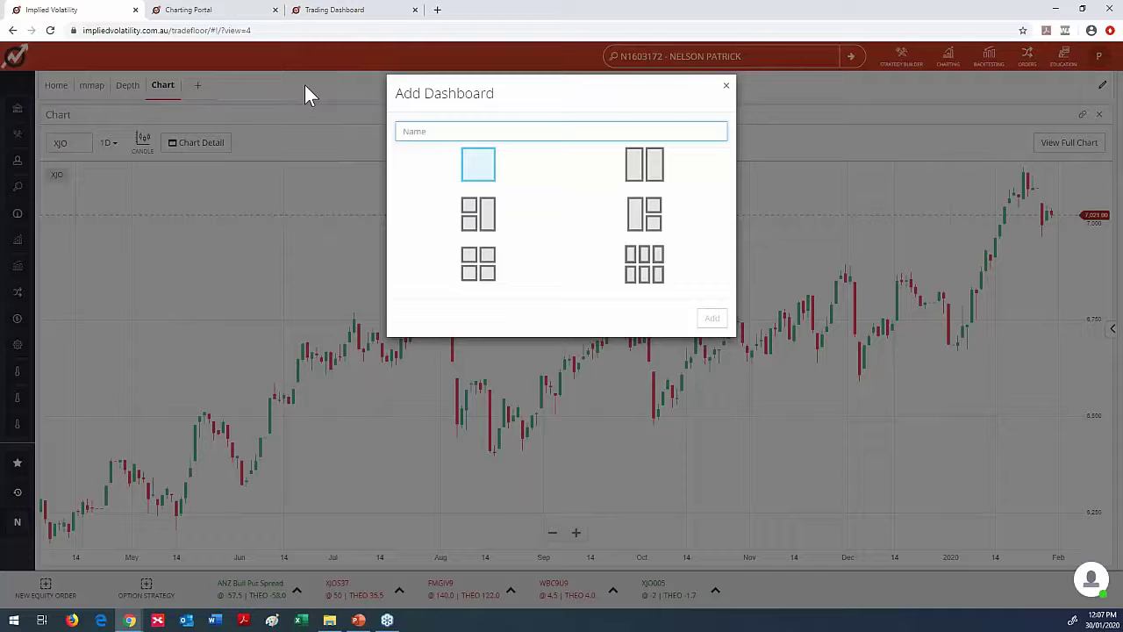
click(727, 88)
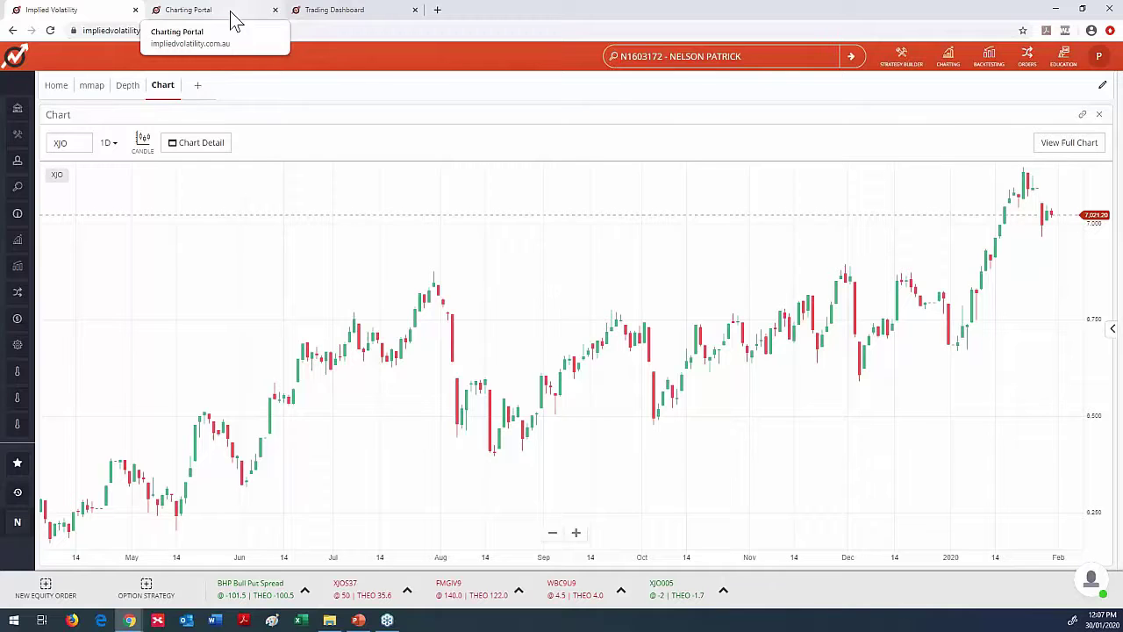
- Open Strategy Builder and display the CBA Long Call payoff as a matrix
click(236, 18)
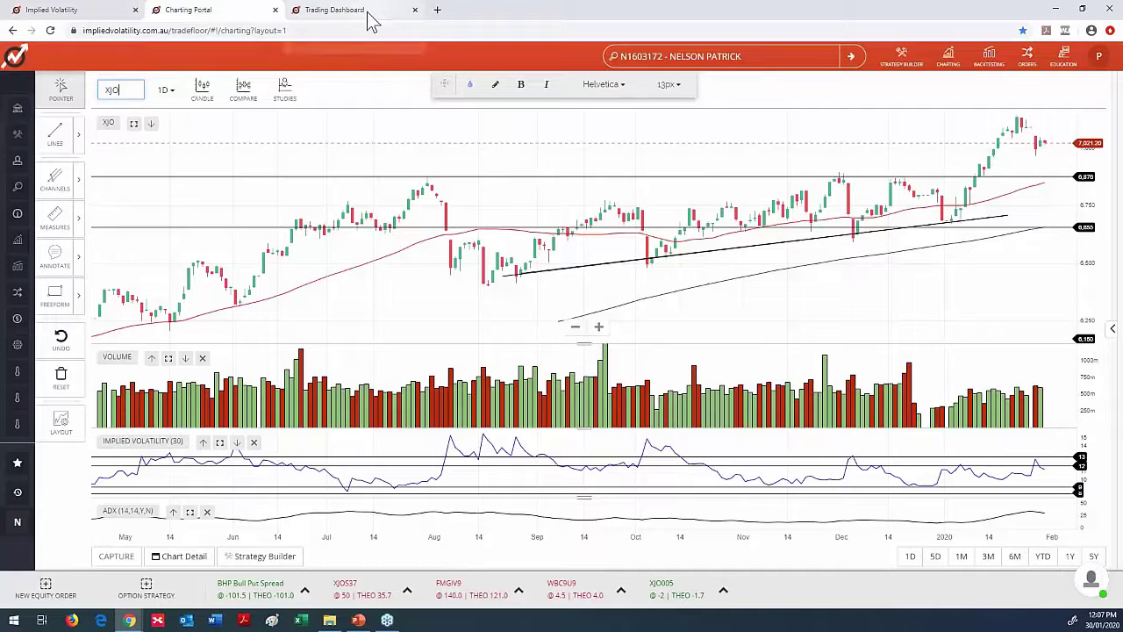
click(351, 10)
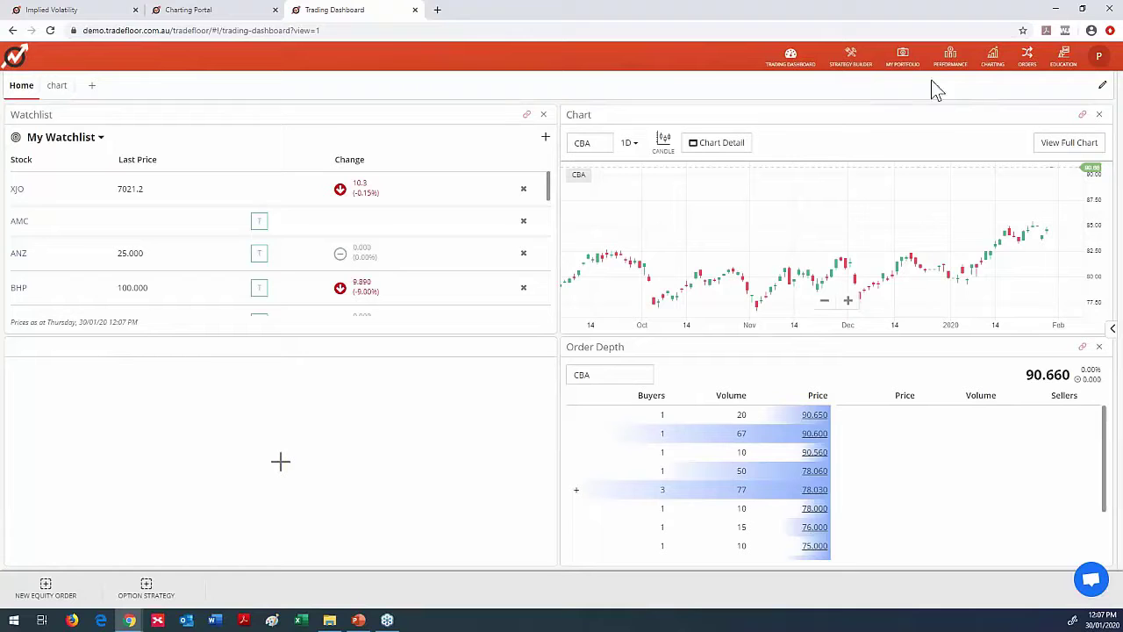
click(851, 57)
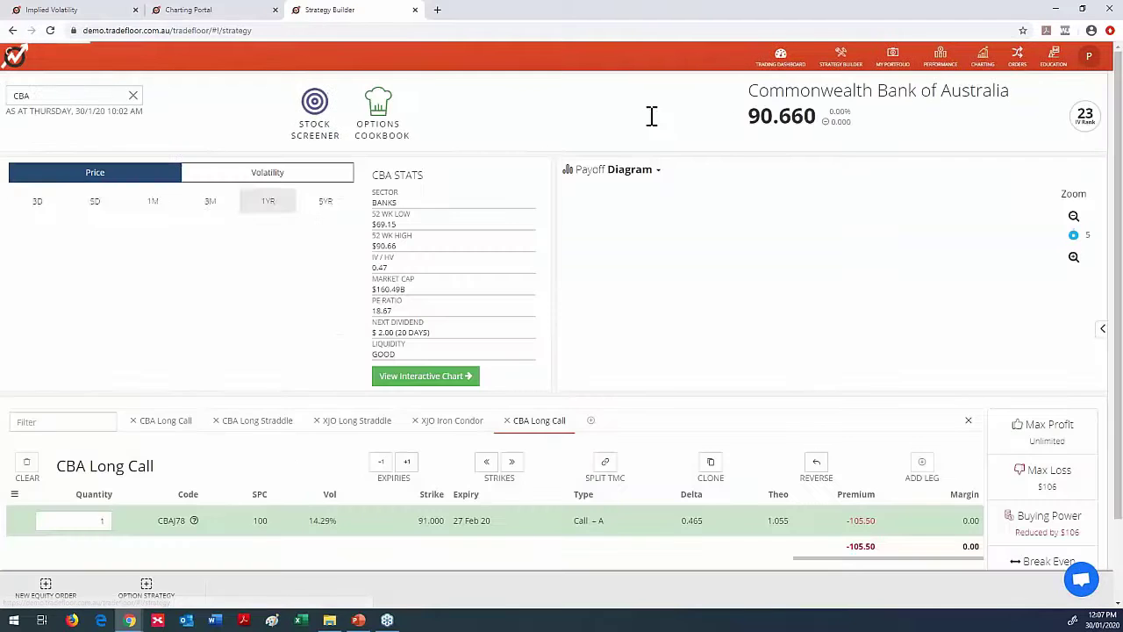
click(658, 171)
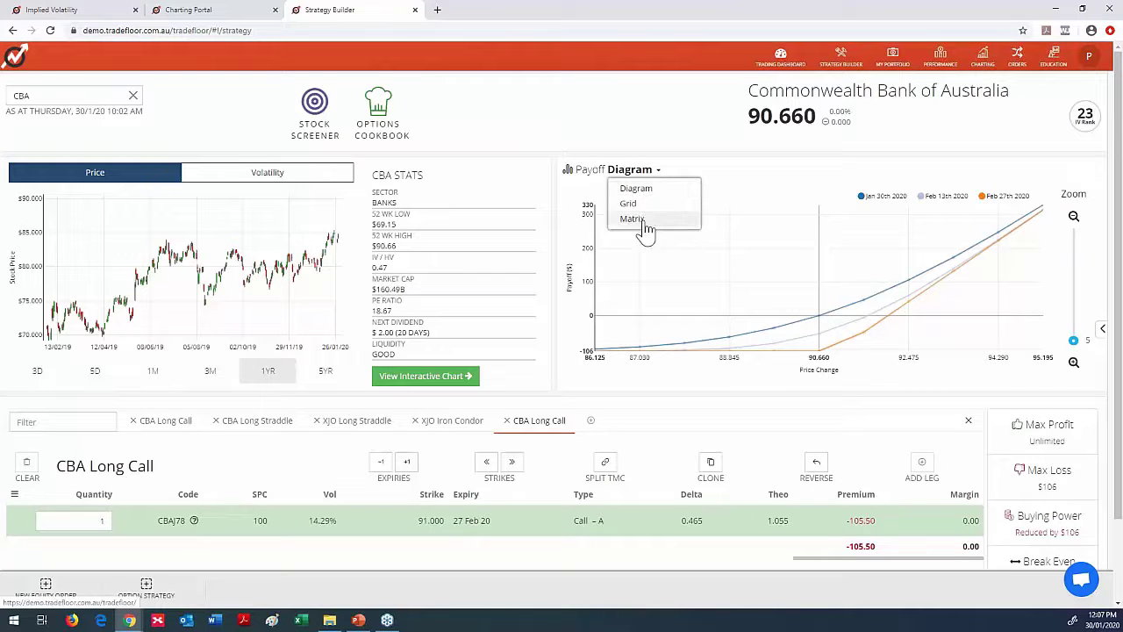
click(641, 218)
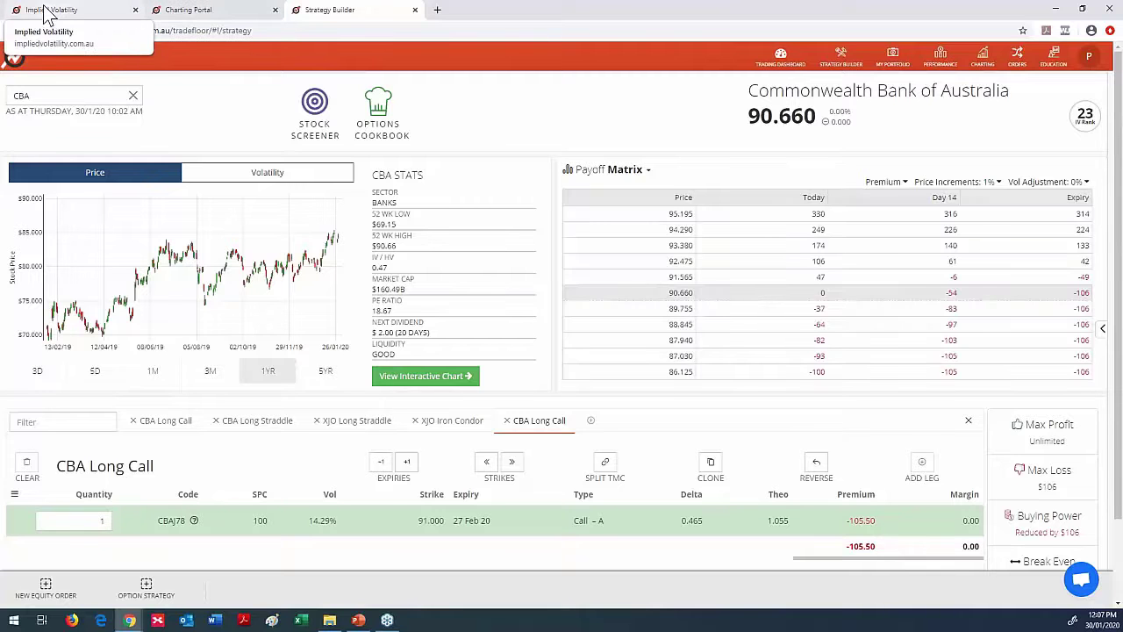
- Display the FMG Long Straddle payoff as a matrix, then return to the CBA strategy
click(88, 12)
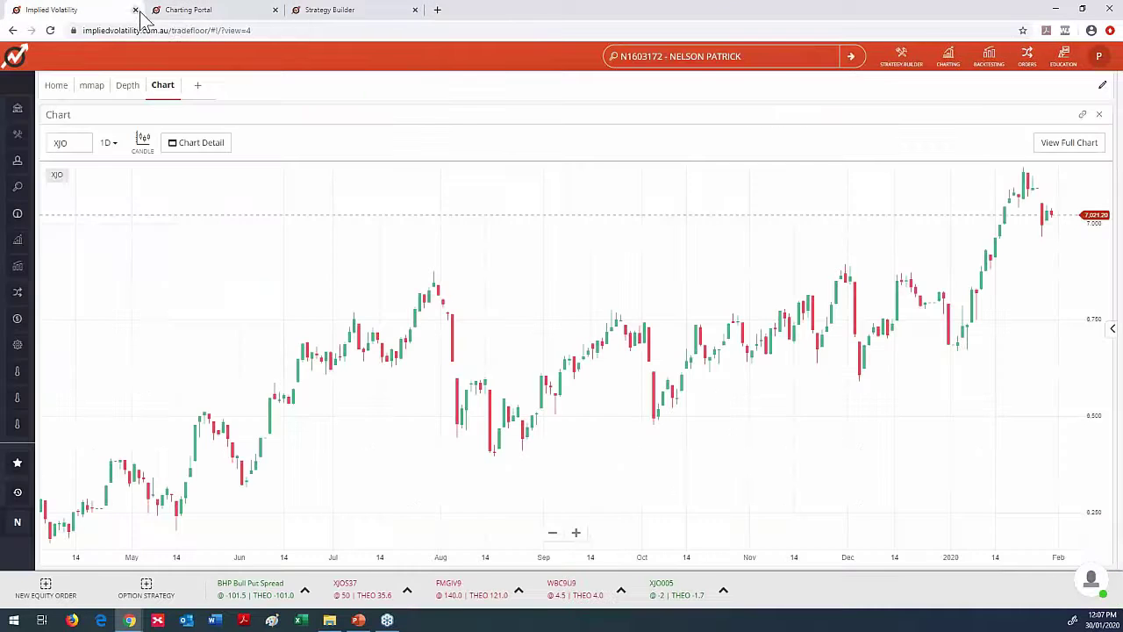
click(189, 10)
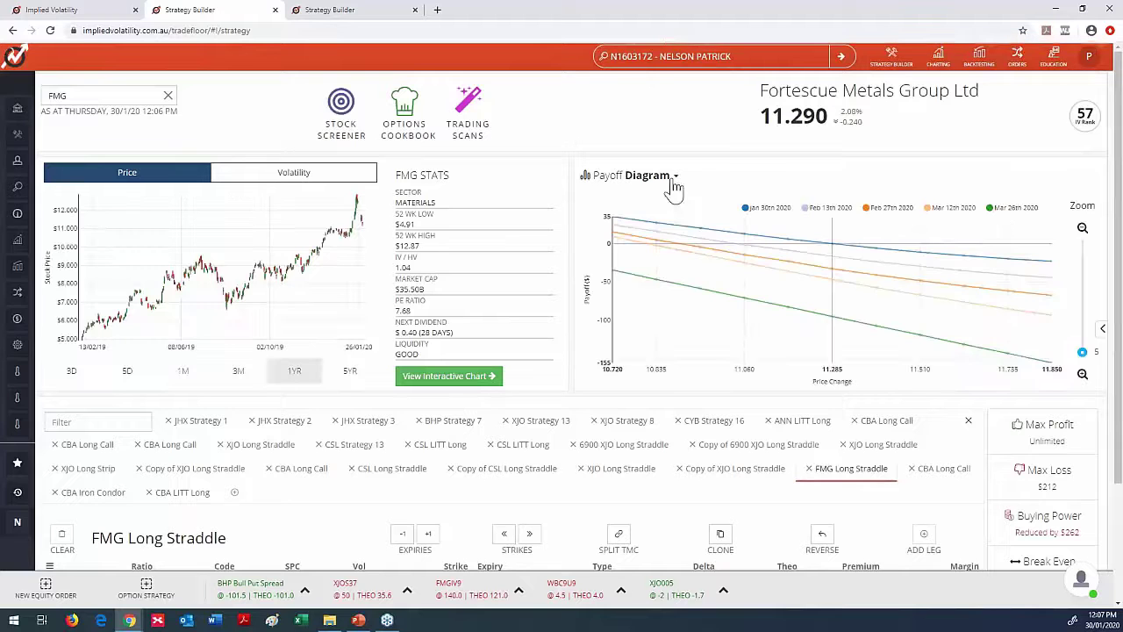
click(676, 176)
click(651, 224)
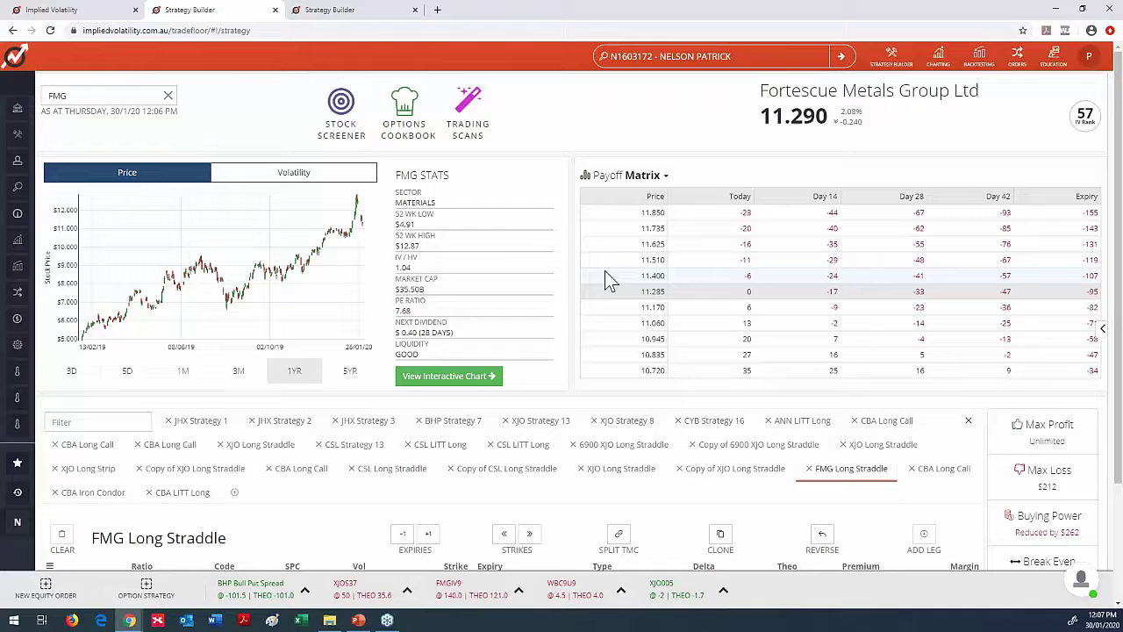
click(342, 10)
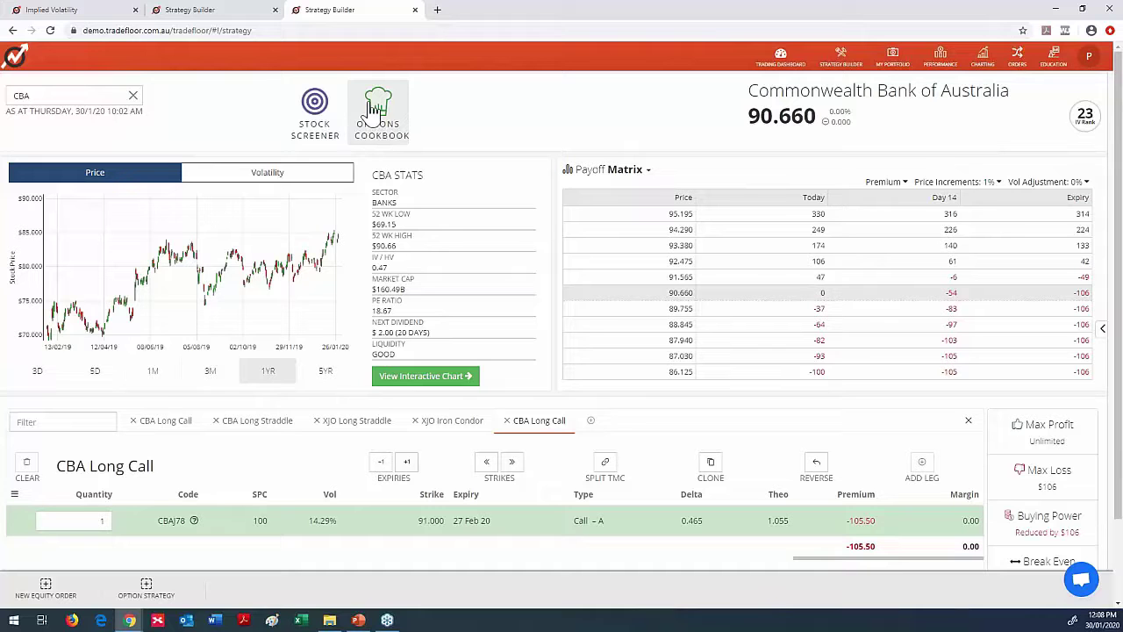
- Create a Long Straddle from Options Cookbook with 27 Feb 20 expiry: 91 call and put, $381
click(377, 107)
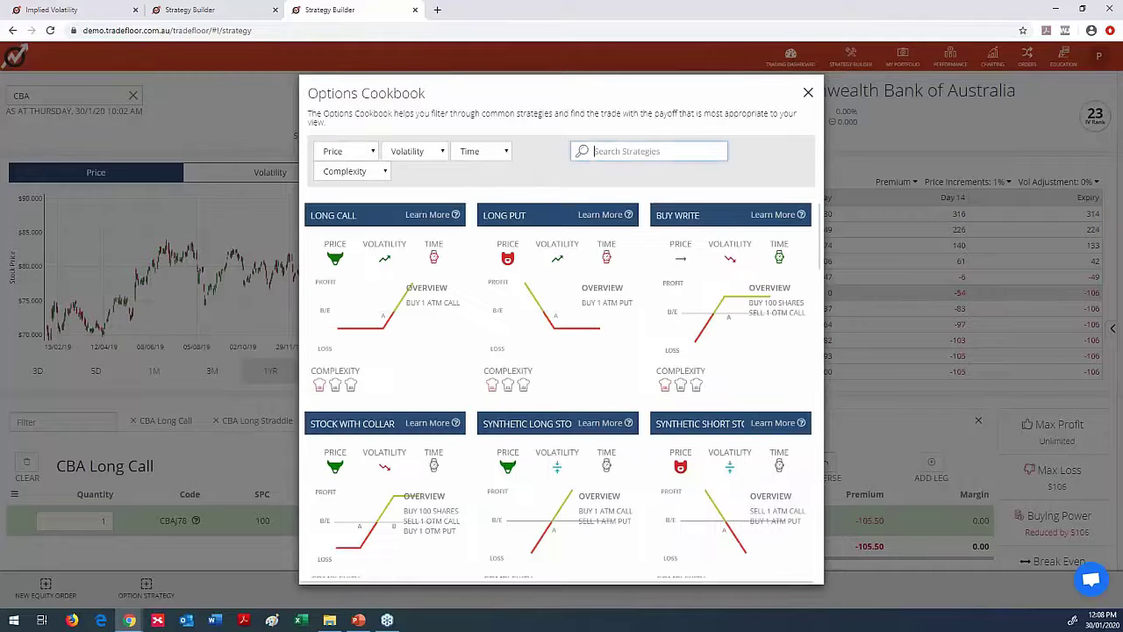
text(l)
text(ong straddle)
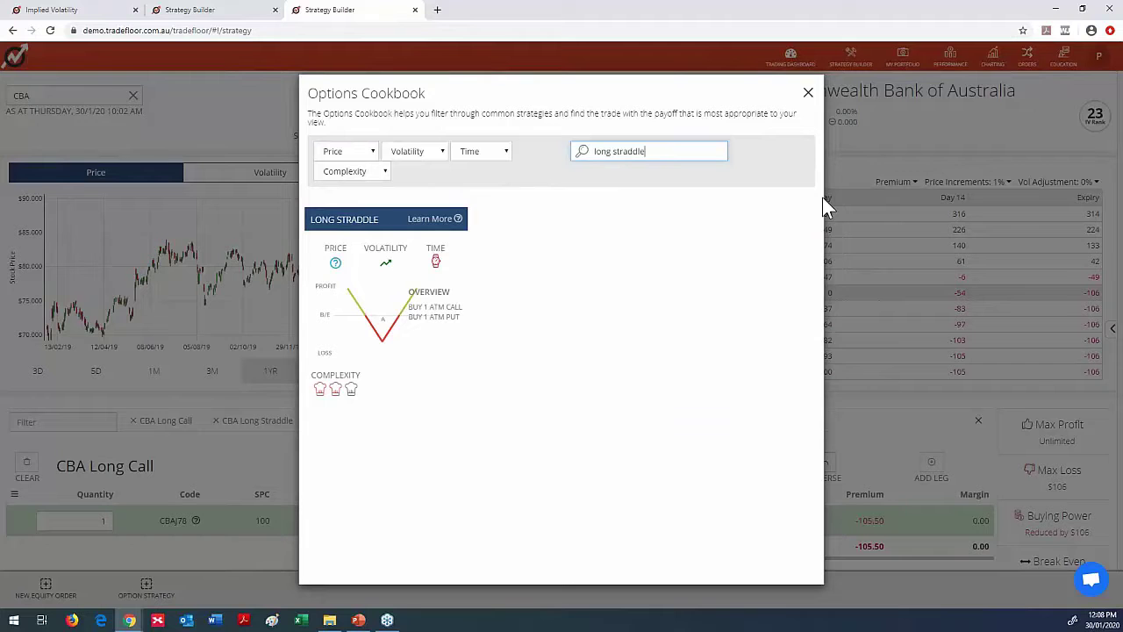
click(386, 309)
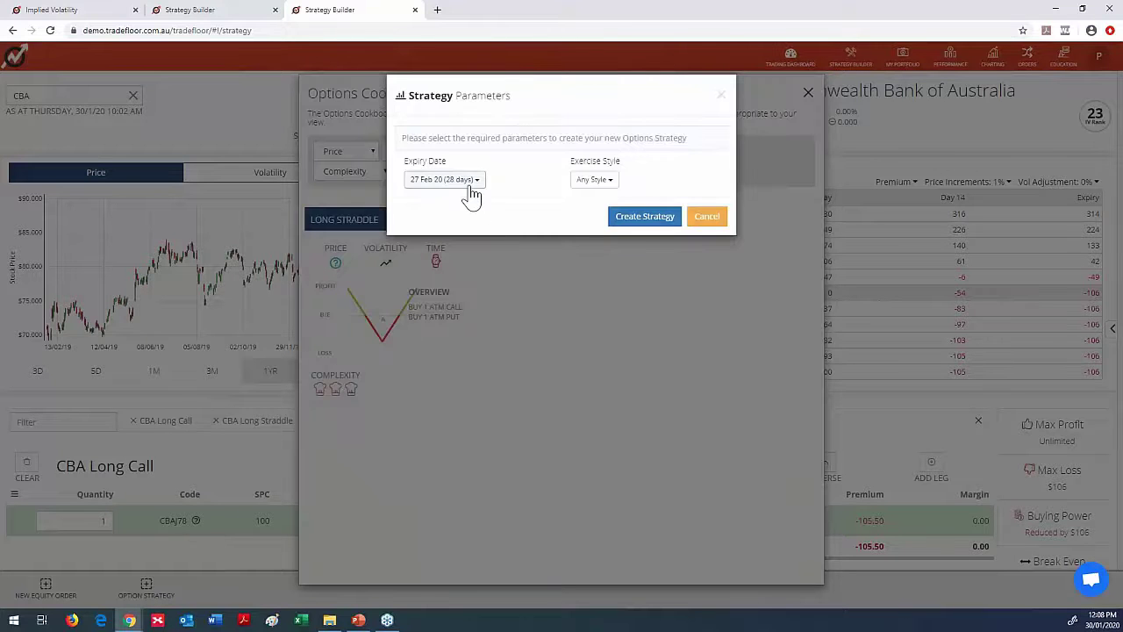
click(477, 180)
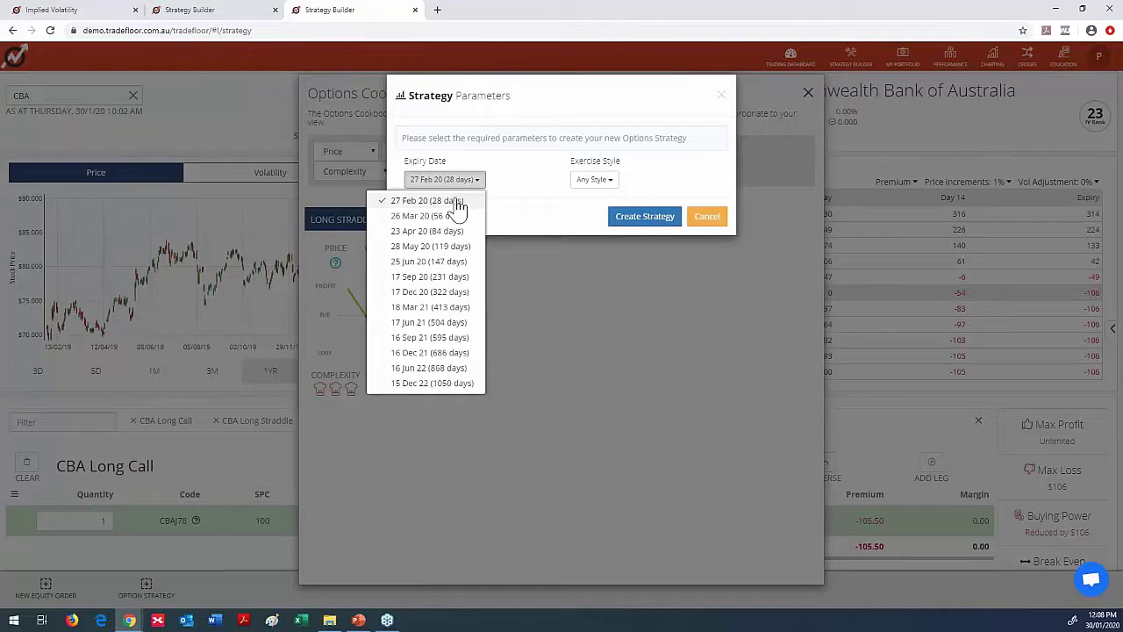
click(456, 201)
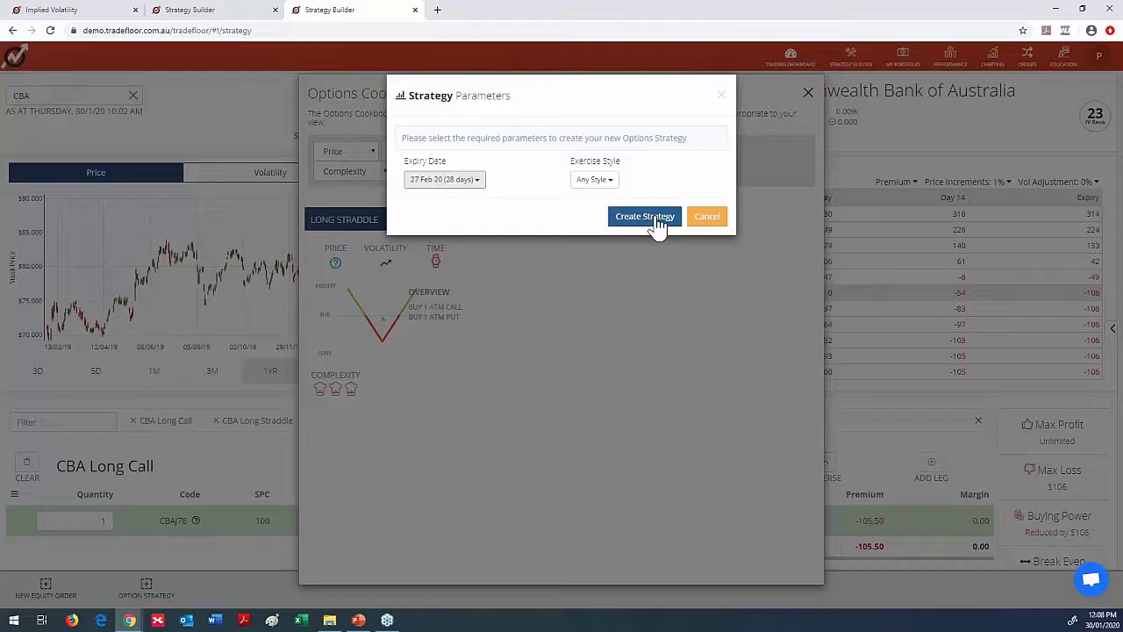
click(645, 217)
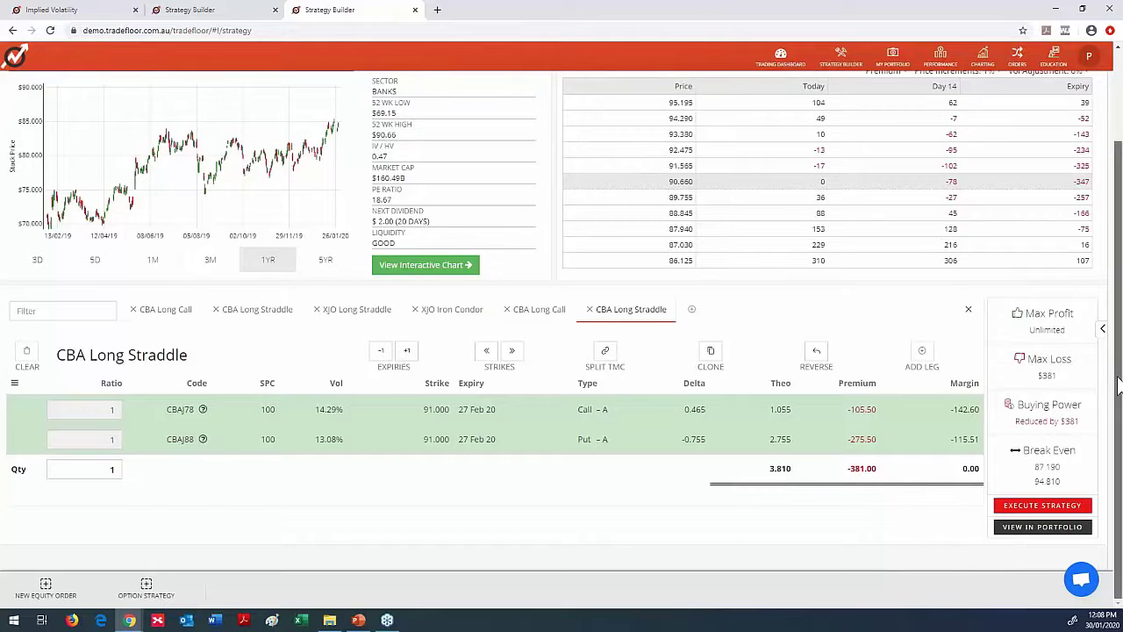
scroll(1059, 360, up, 2)
scroll(1116, 302, up, 2)
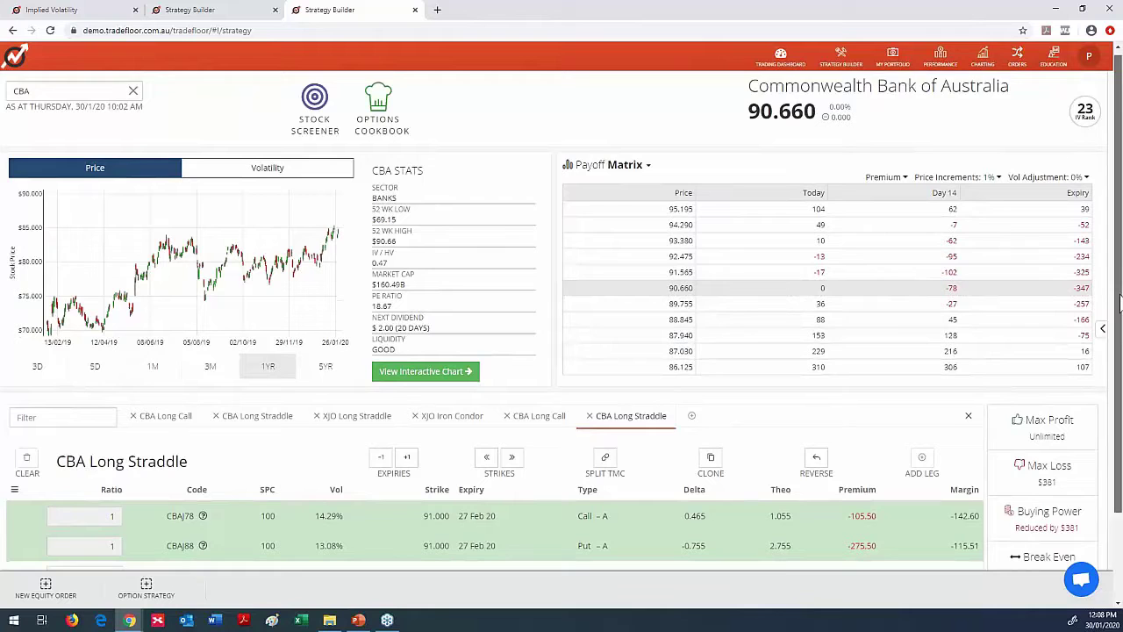
scroll(965, 263, down, 1)
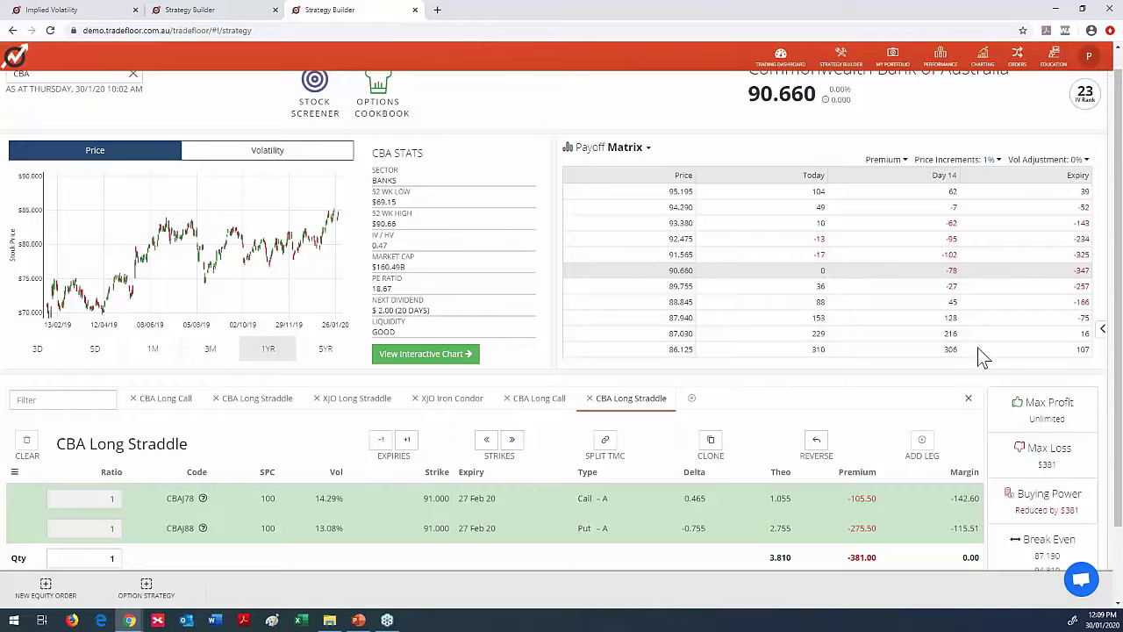
click(407, 440)
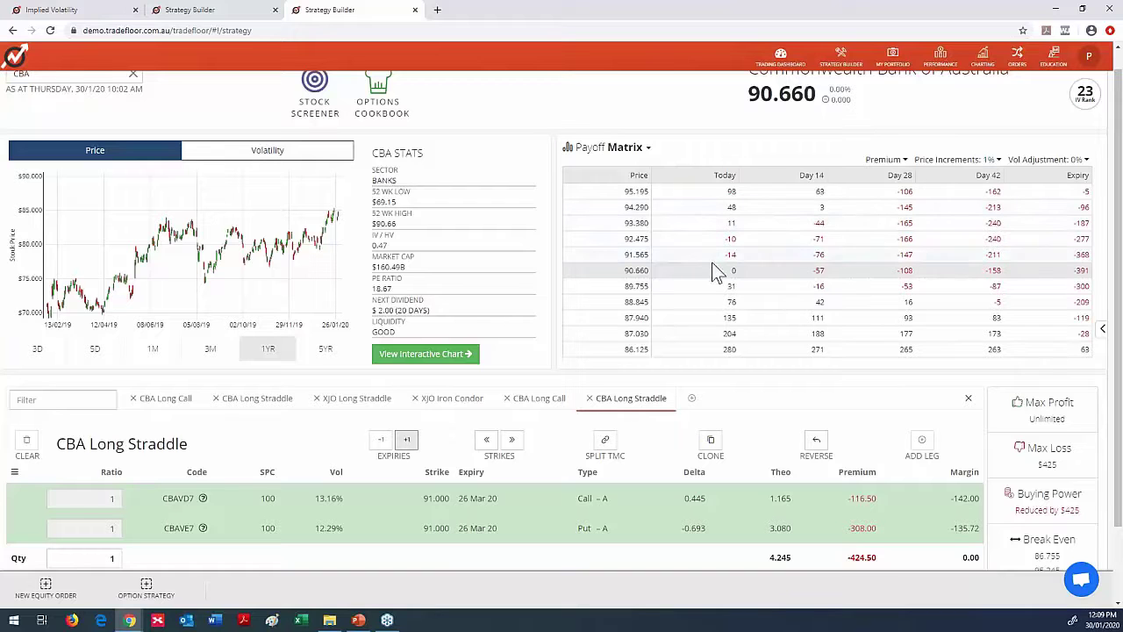
click(382, 440)
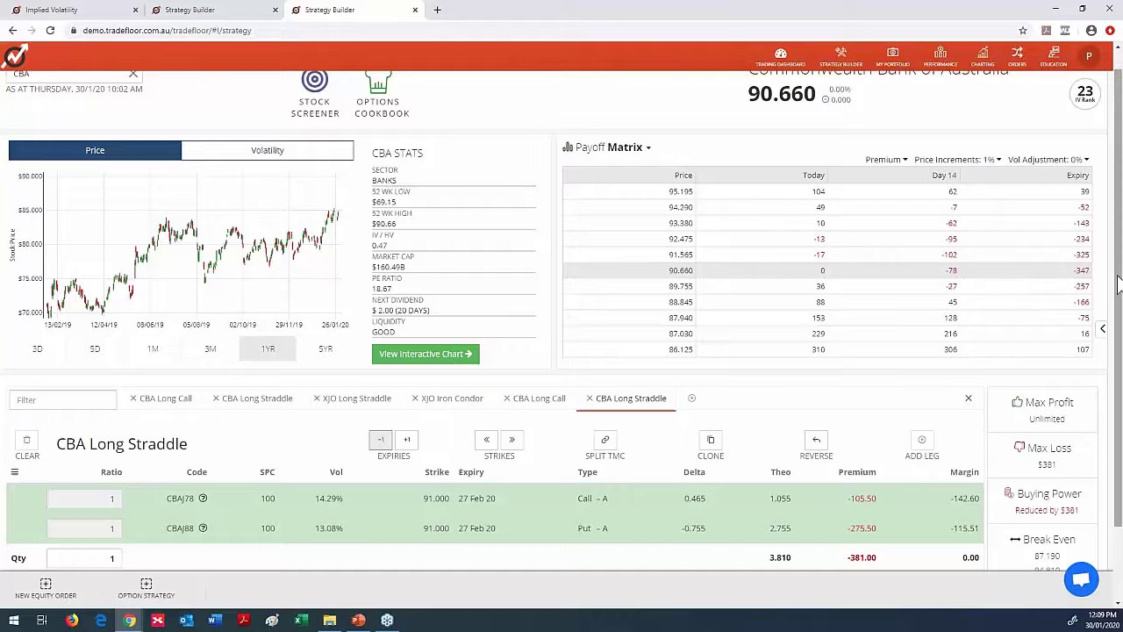
drag(1116, 290, 1116, 375)
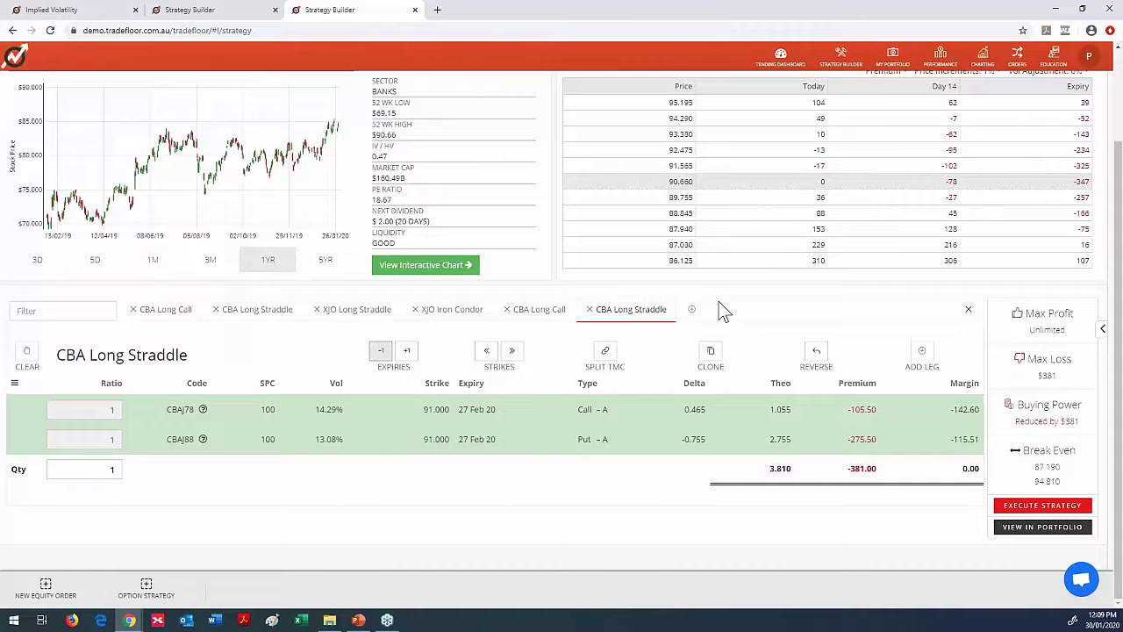
scroll(719, 309, up, 3)
scroll(719, 300, up, 1)
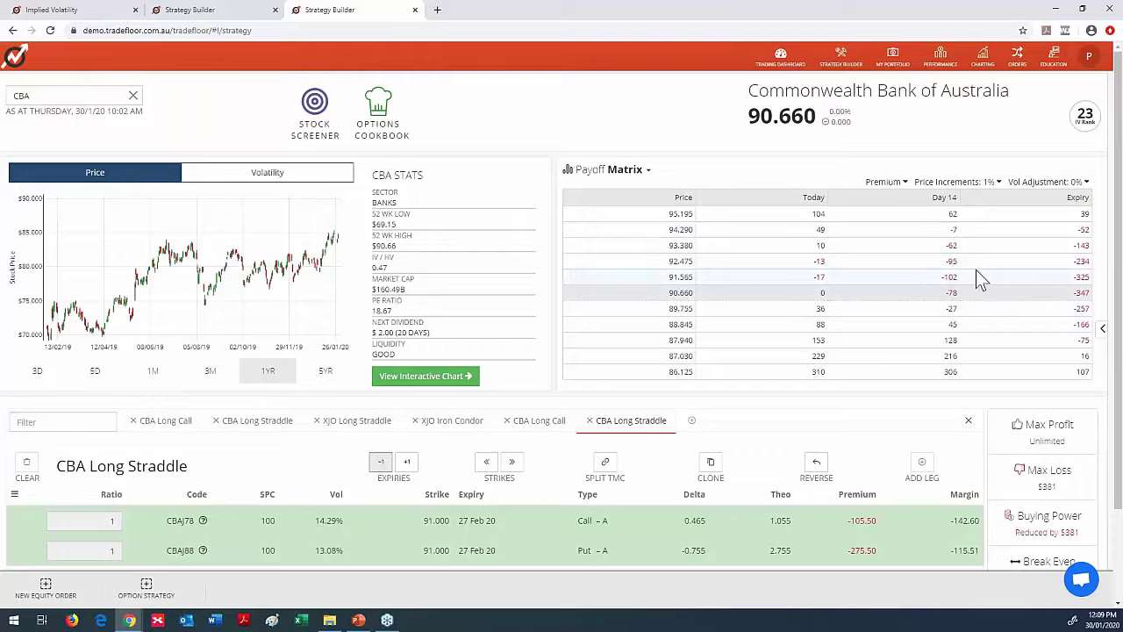
- Try Vol Adjustment values of 5%, 10% and 20%, finally settling on -20%
click(1088, 184)
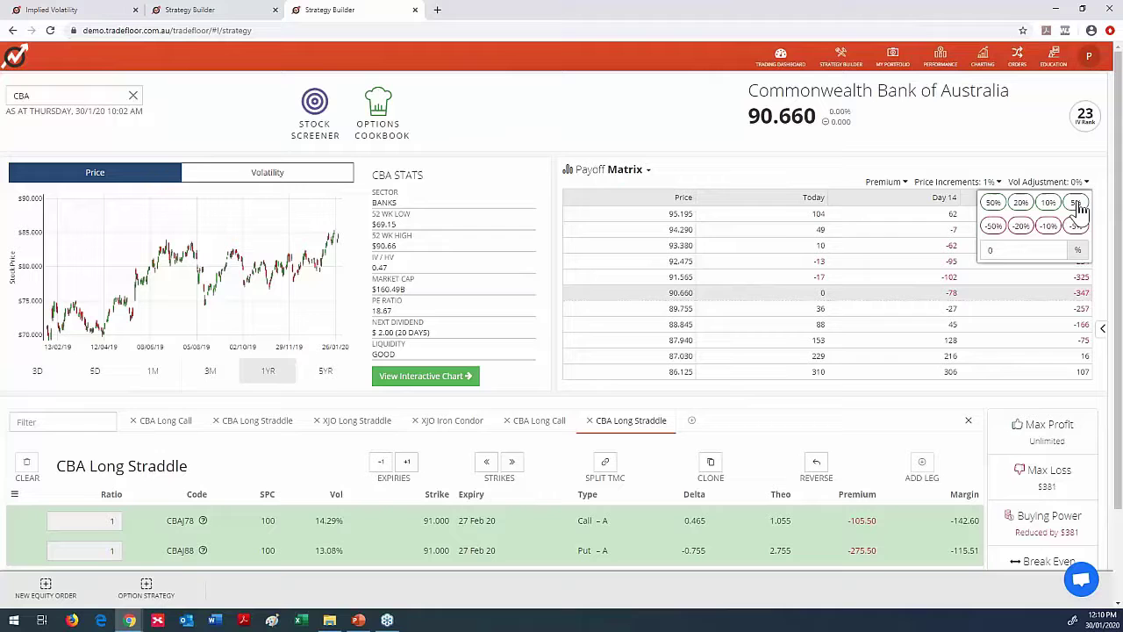
click(1078, 204)
click(1088, 182)
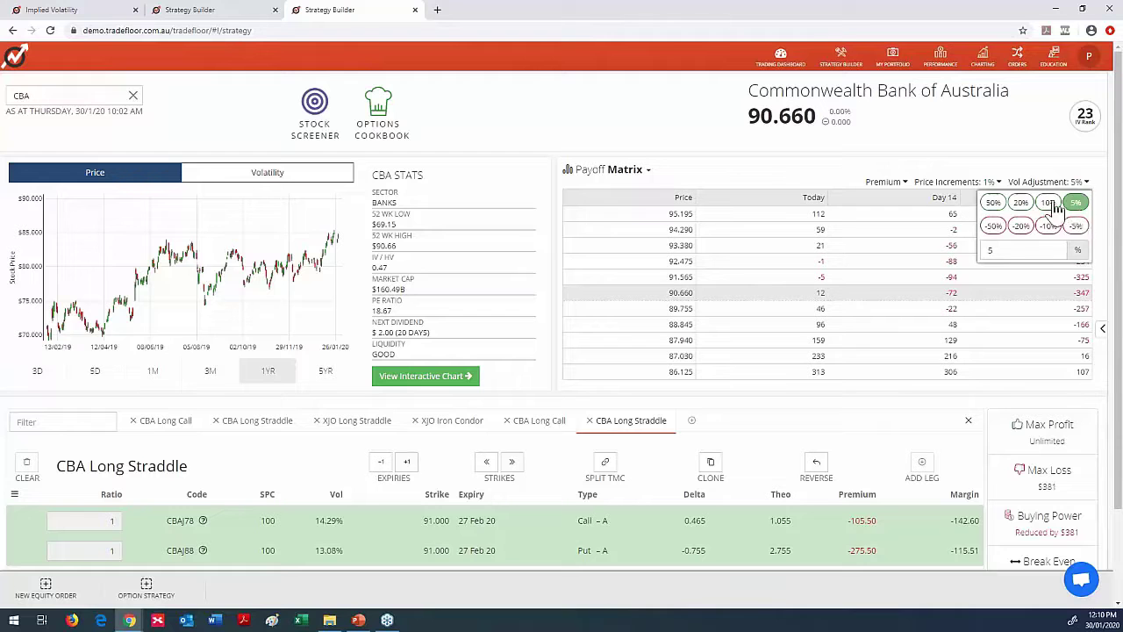
click(1050, 202)
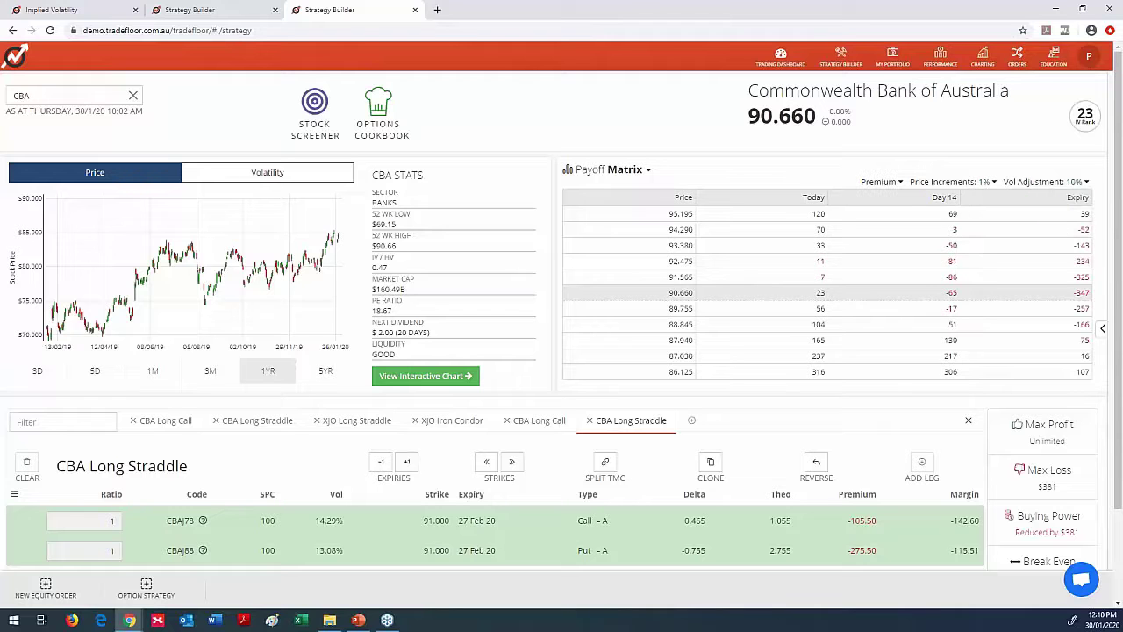
click(1088, 182)
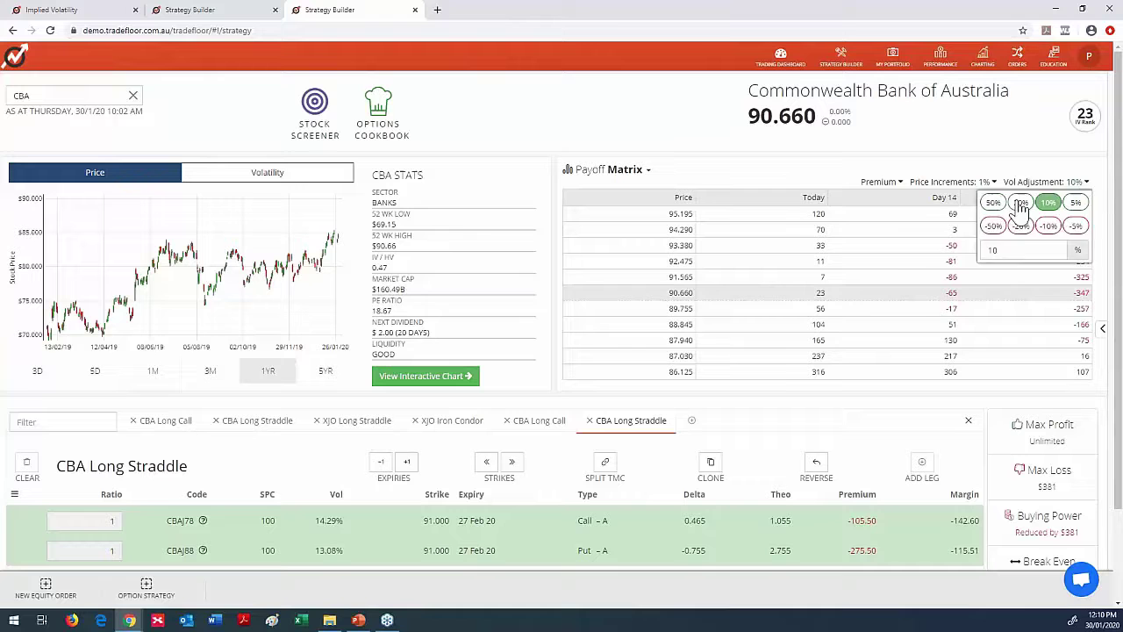
click(1018, 219)
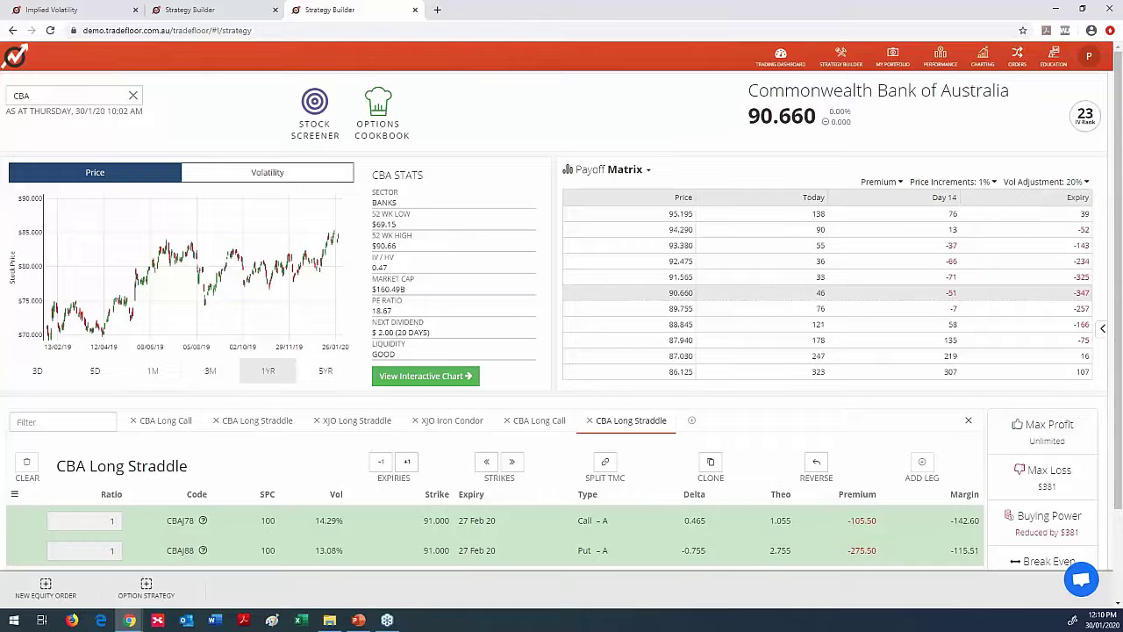
click(1086, 181)
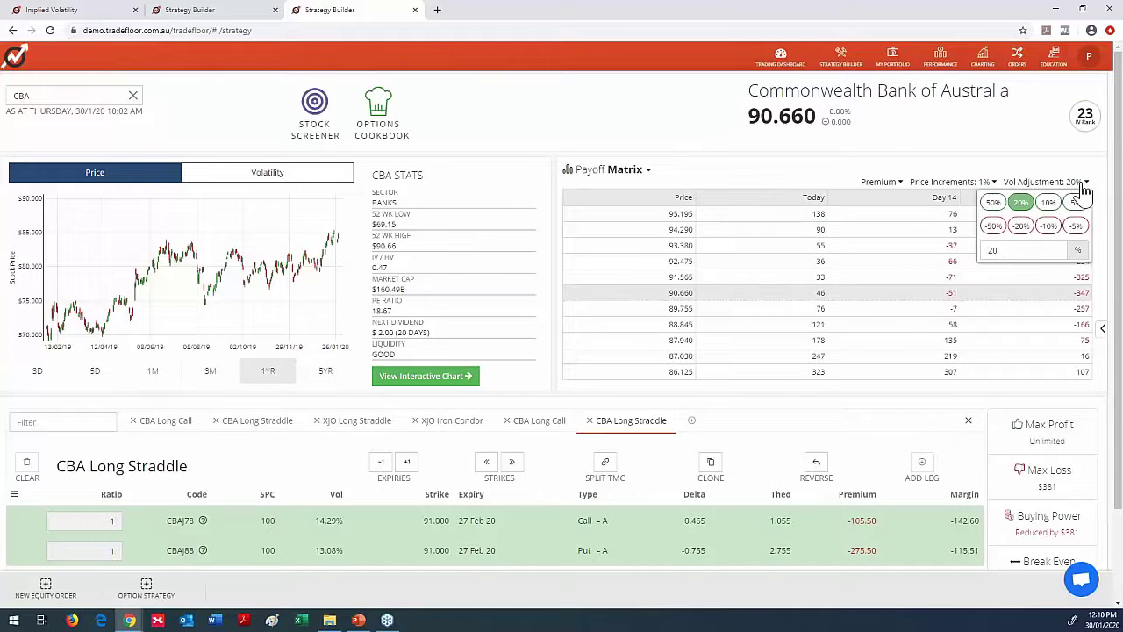
click(1021, 226)
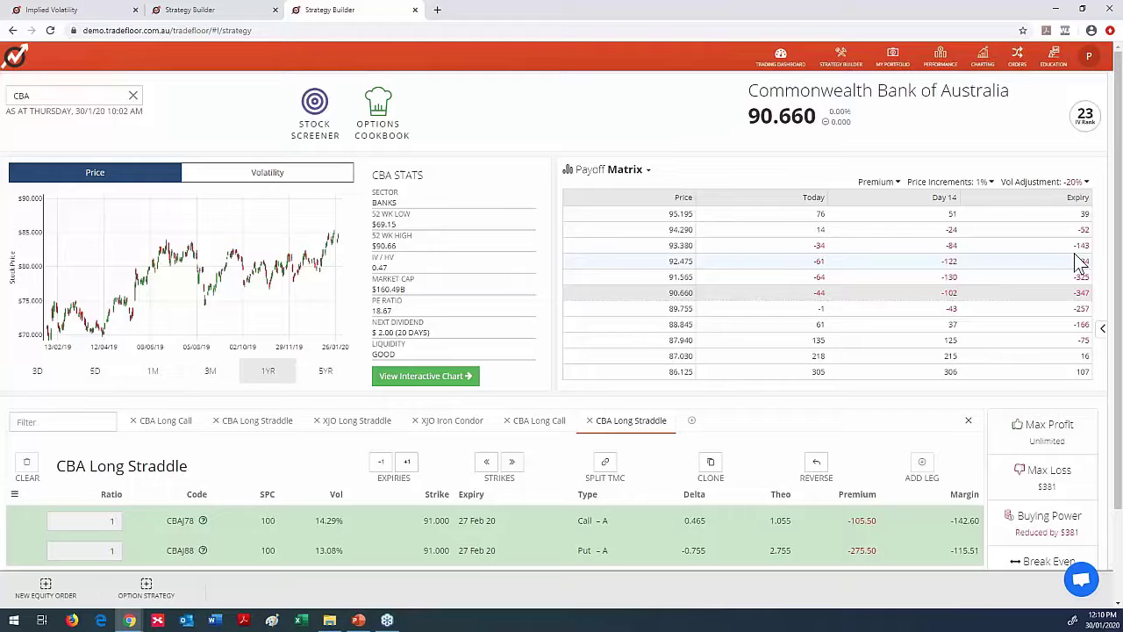
- Set a custom 0.5% matrix price increment and switch the matrix values from Premium to Theo
click(985, 185)
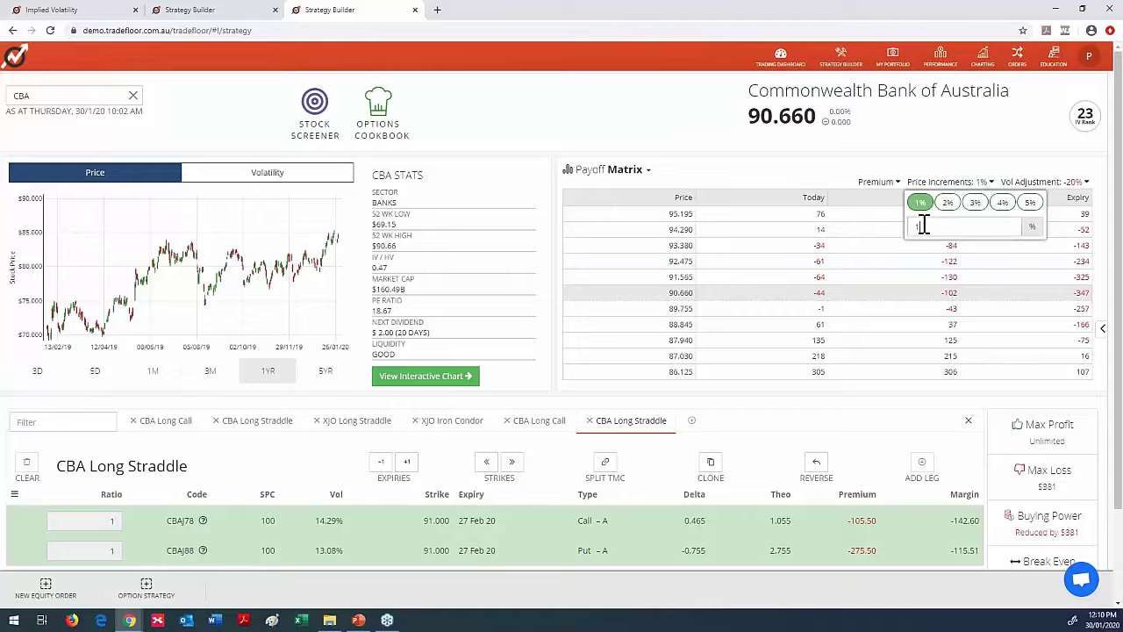
click(964, 226)
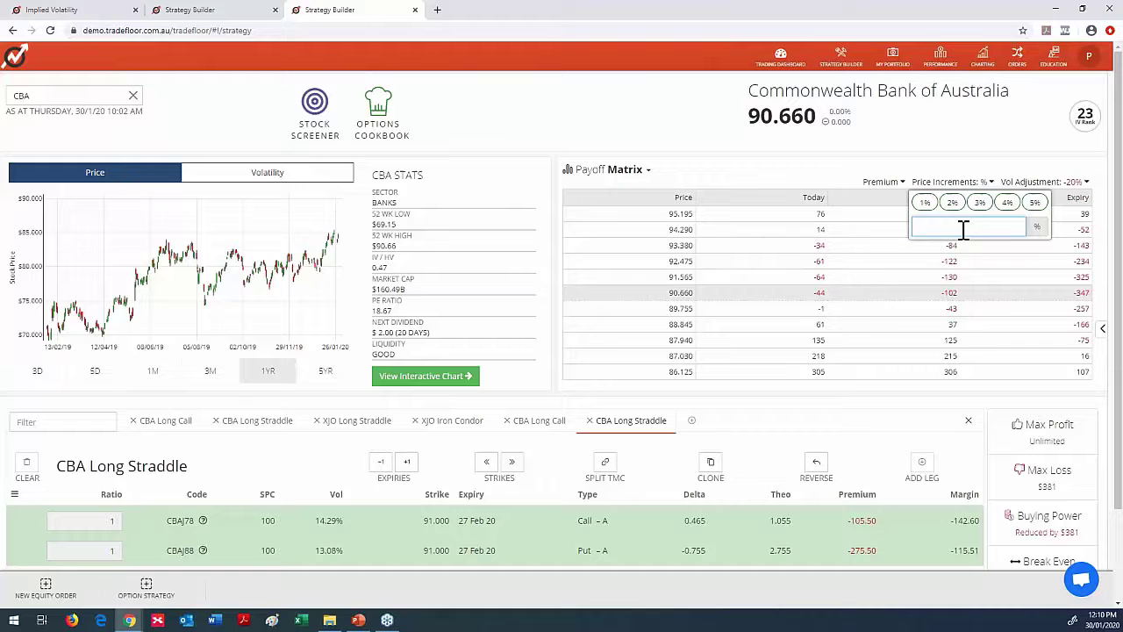
text(.5)
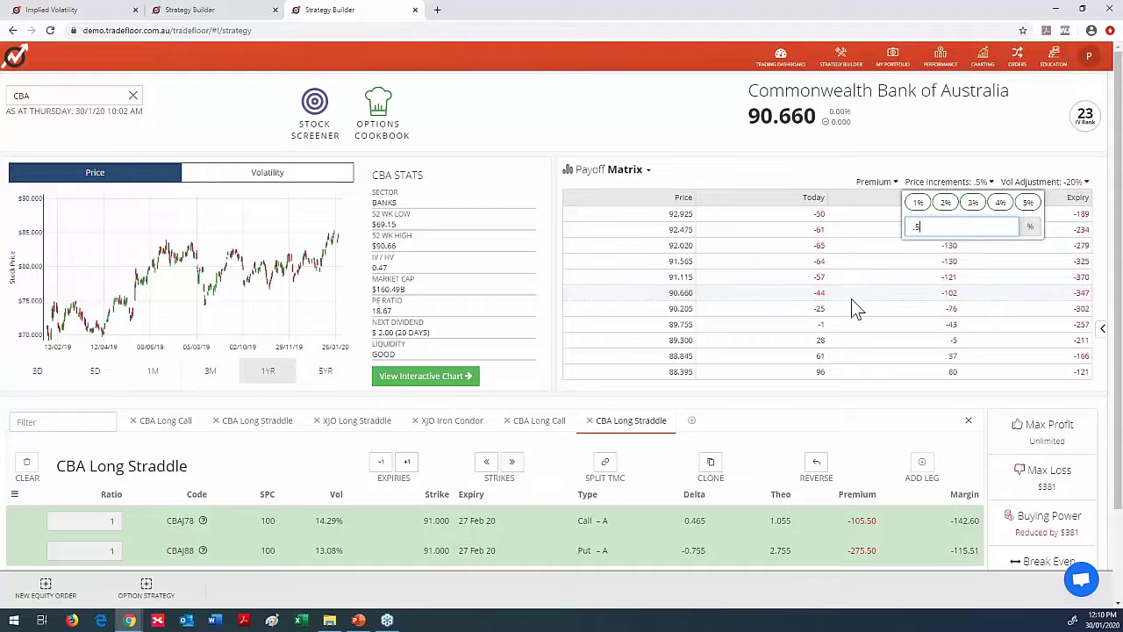
click(707, 129)
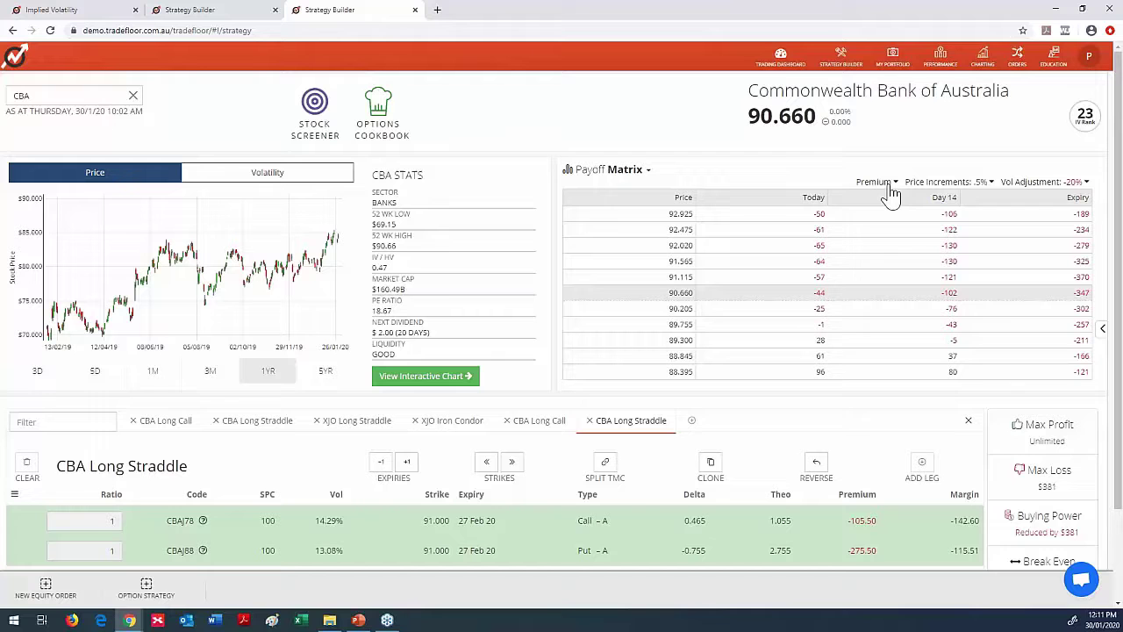
click(891, 182)
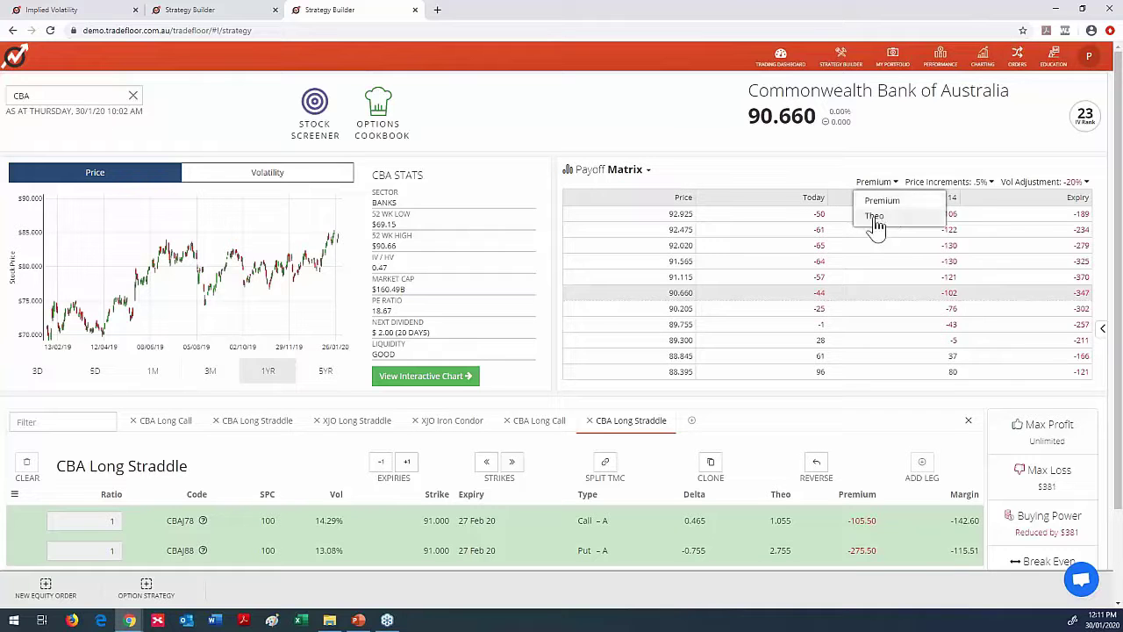
click(878, 216)
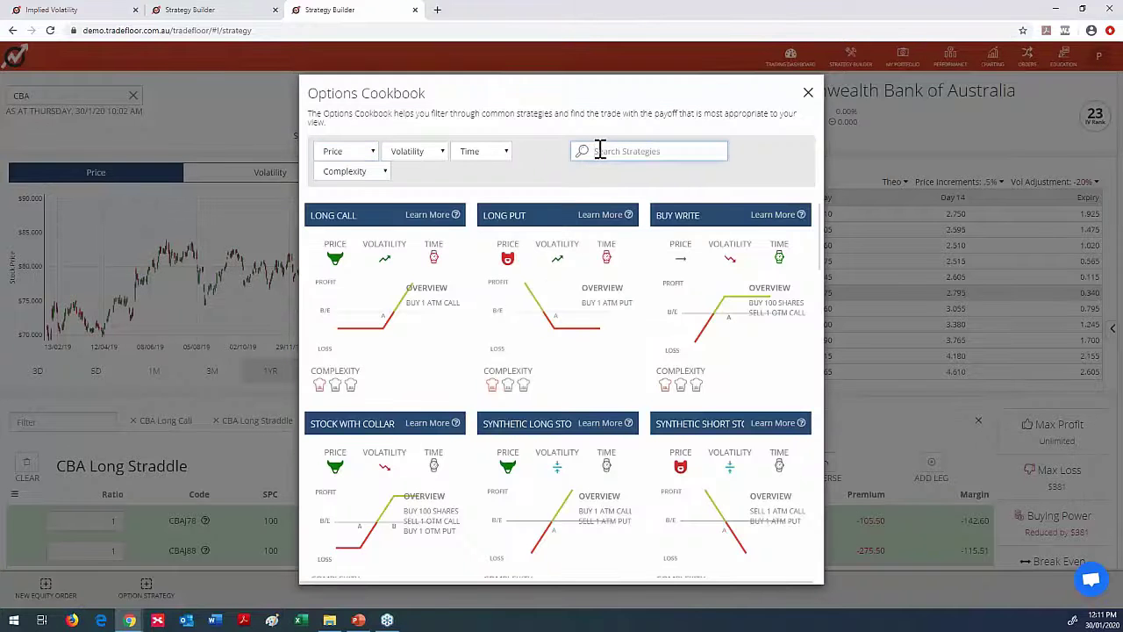
- Create an Iron Condor from the Options Cookbook with a 26 Mar 20 expiry
click(650, 151)
text(iron)
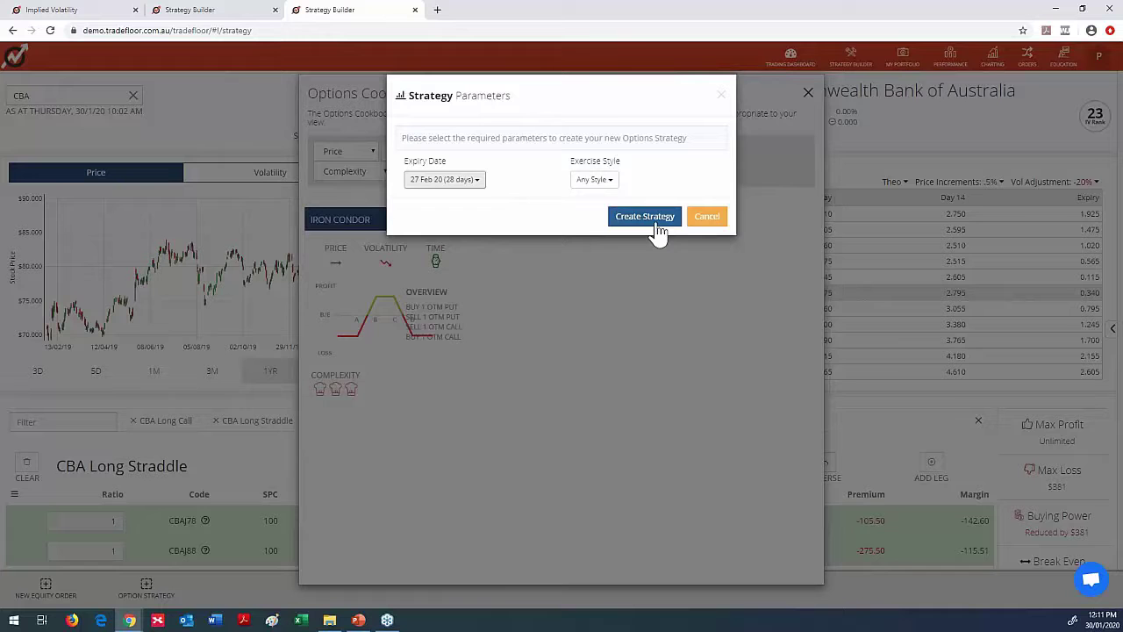
click(445, 179)
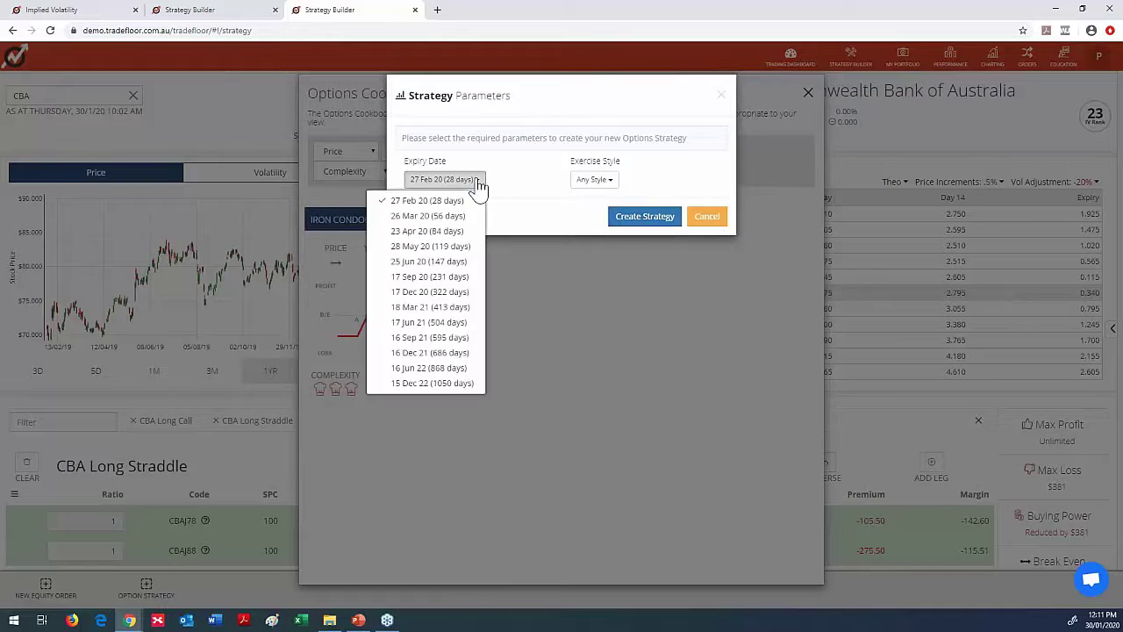
click(439, 216)
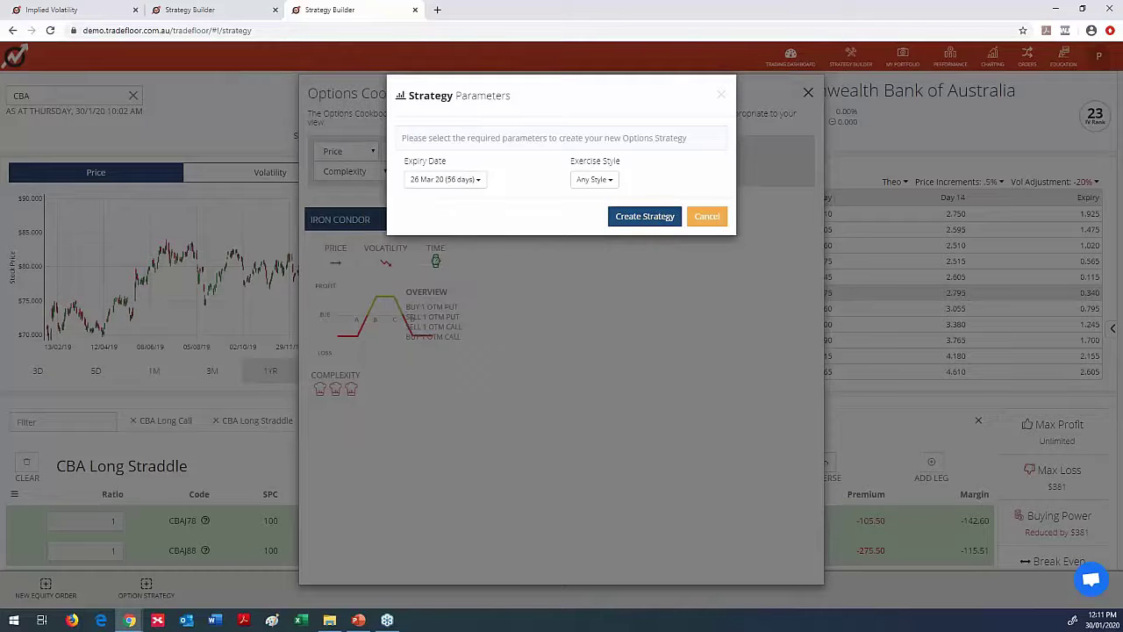
click(645, 216)
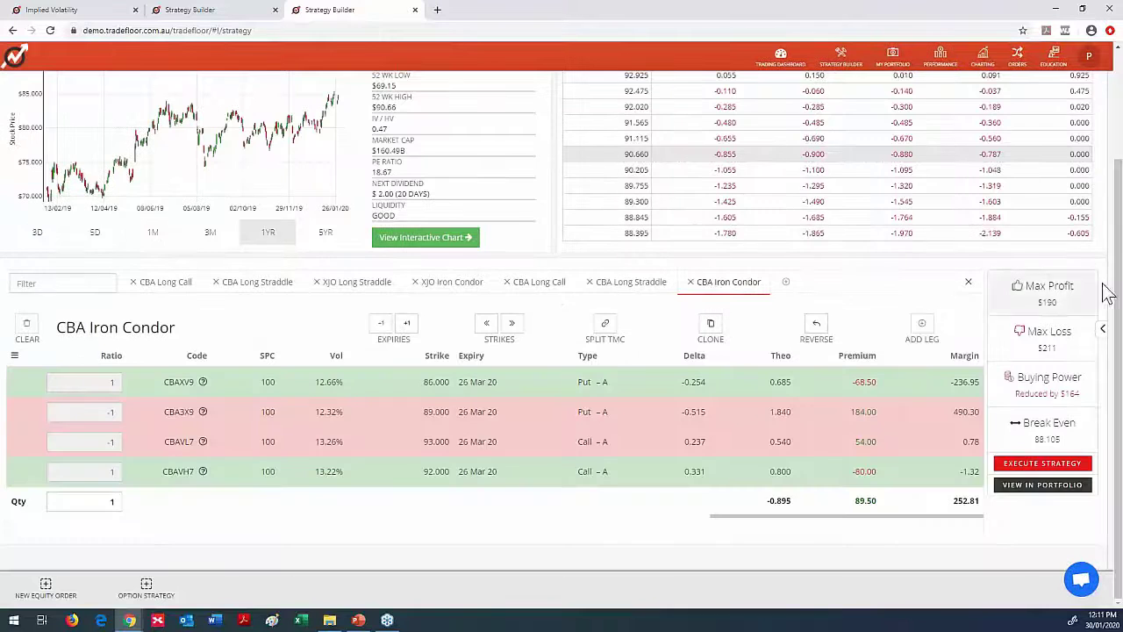
- Set the payoff matrix price increments back to 1%
drag(1118, 299, 1117, 105)
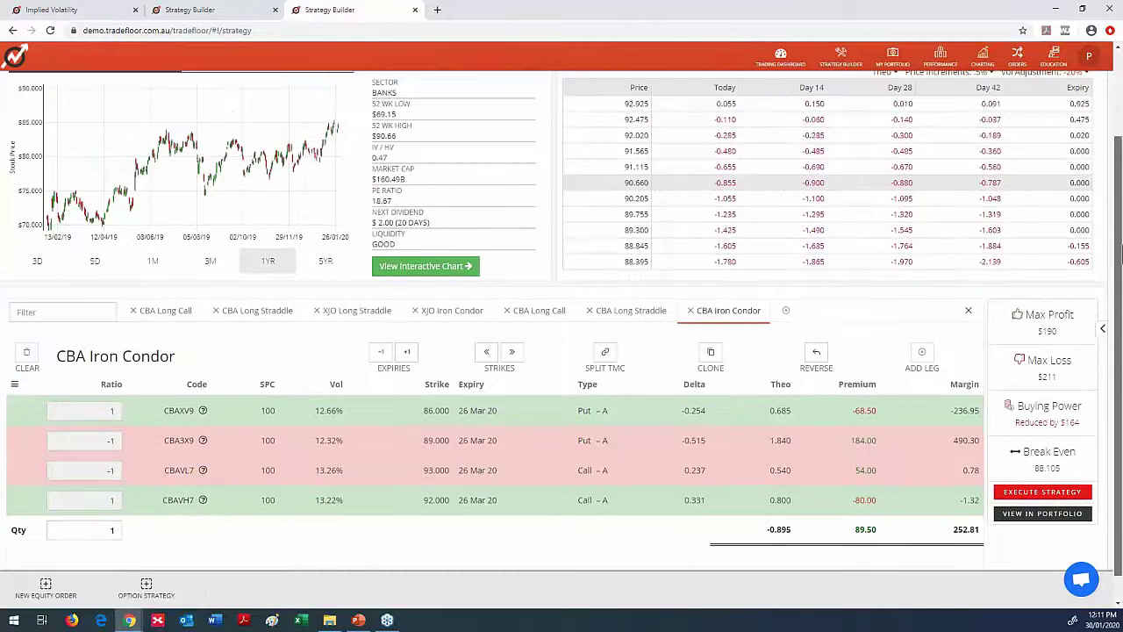
click(983, 182)
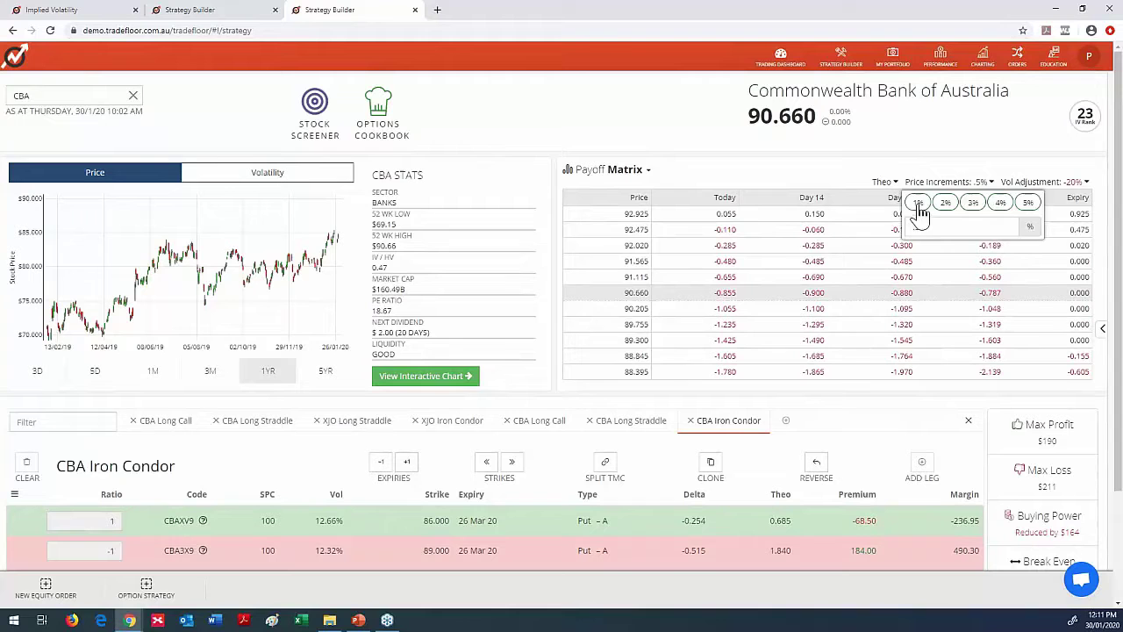
click(918, 203)
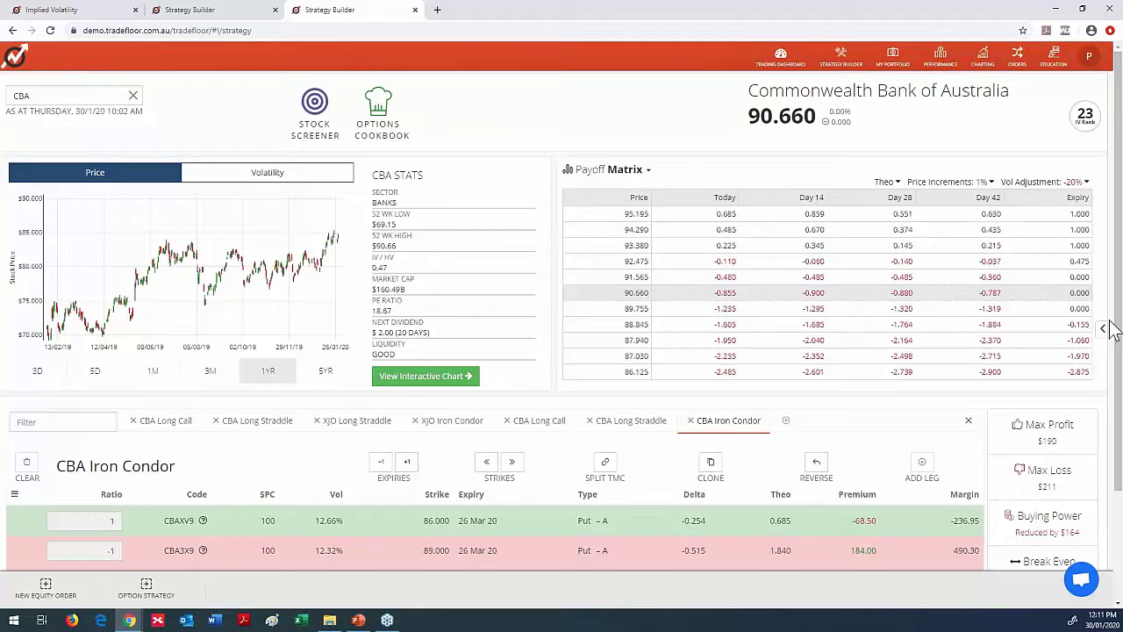
drag(1117, 334, 1117, 465)
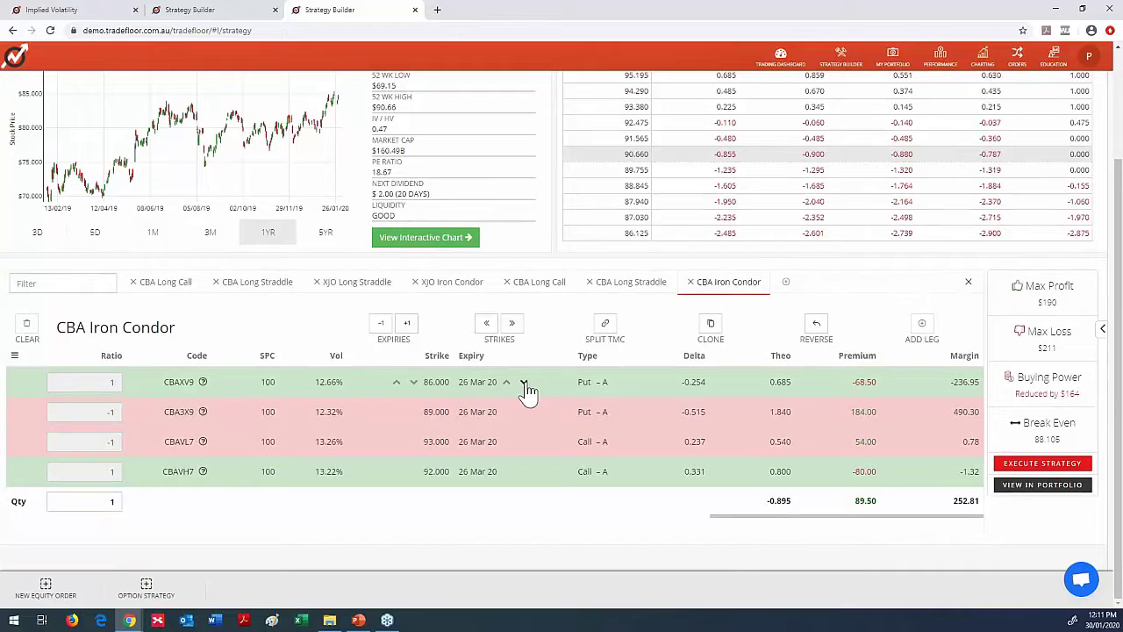
- Step each leg's strike down, then set the legs to 85, 88, 92 and 91
click(412, 384)
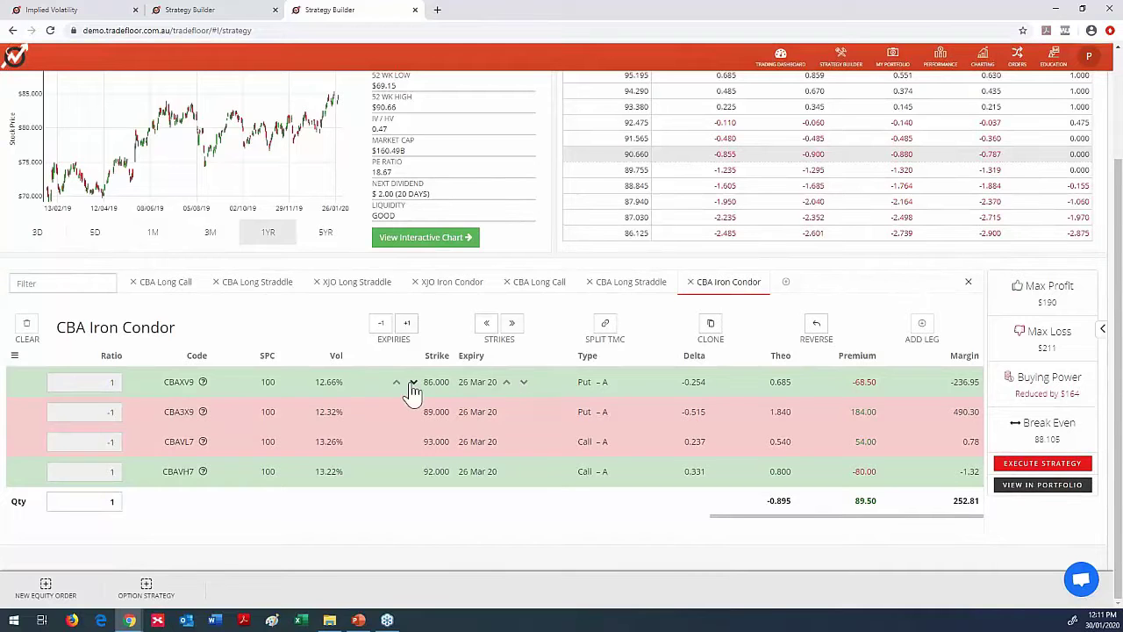
click(413, 412)
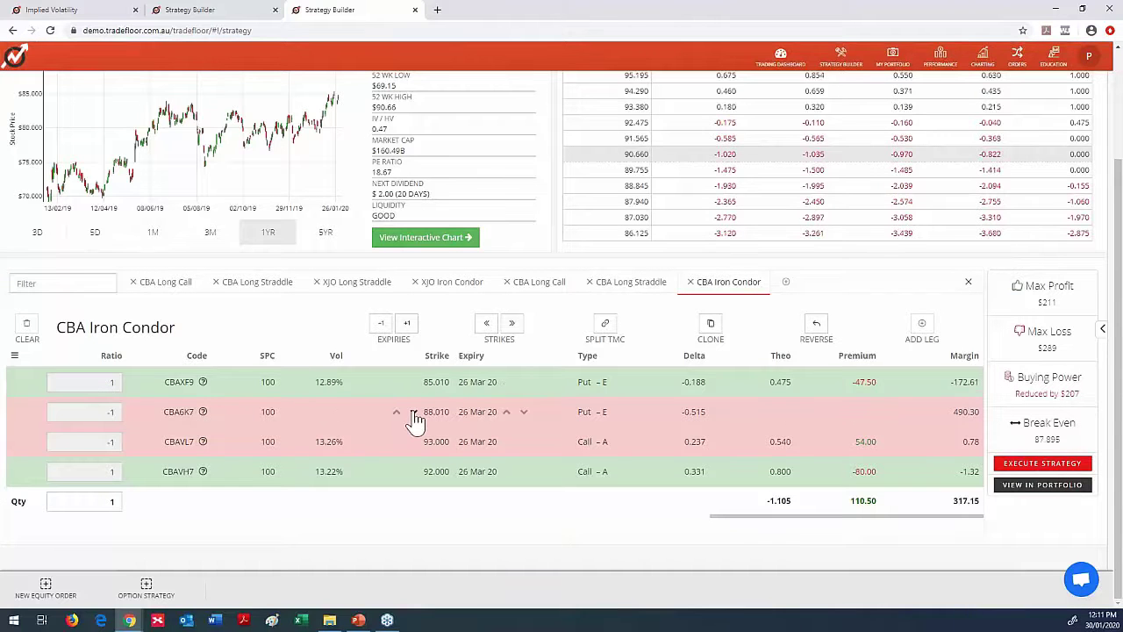
click(412, 442)
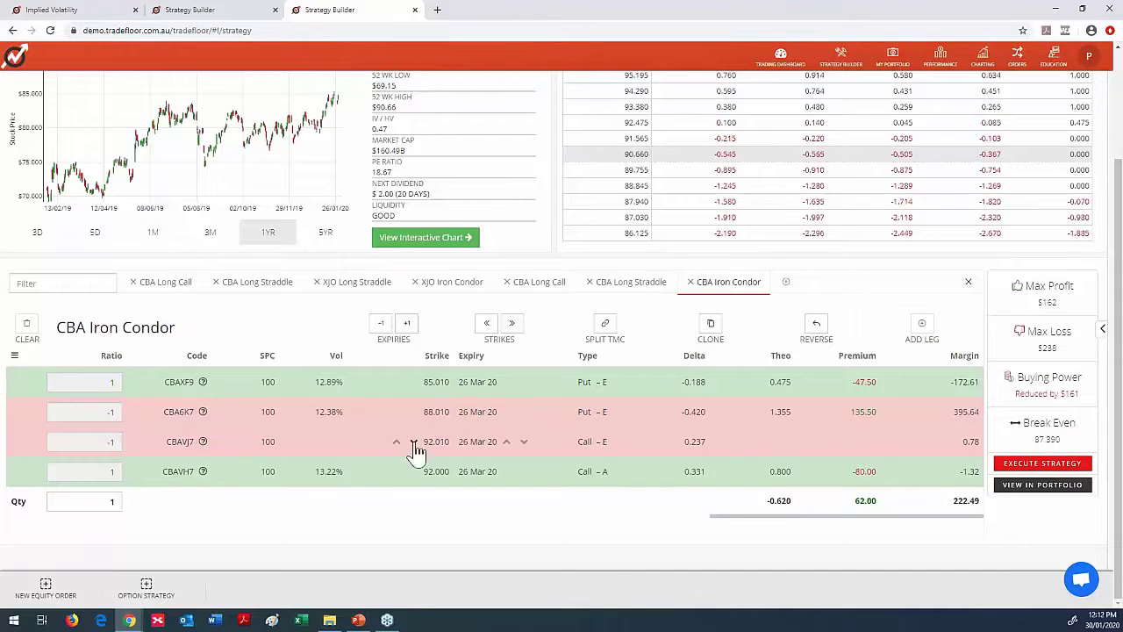
click(413, 473)
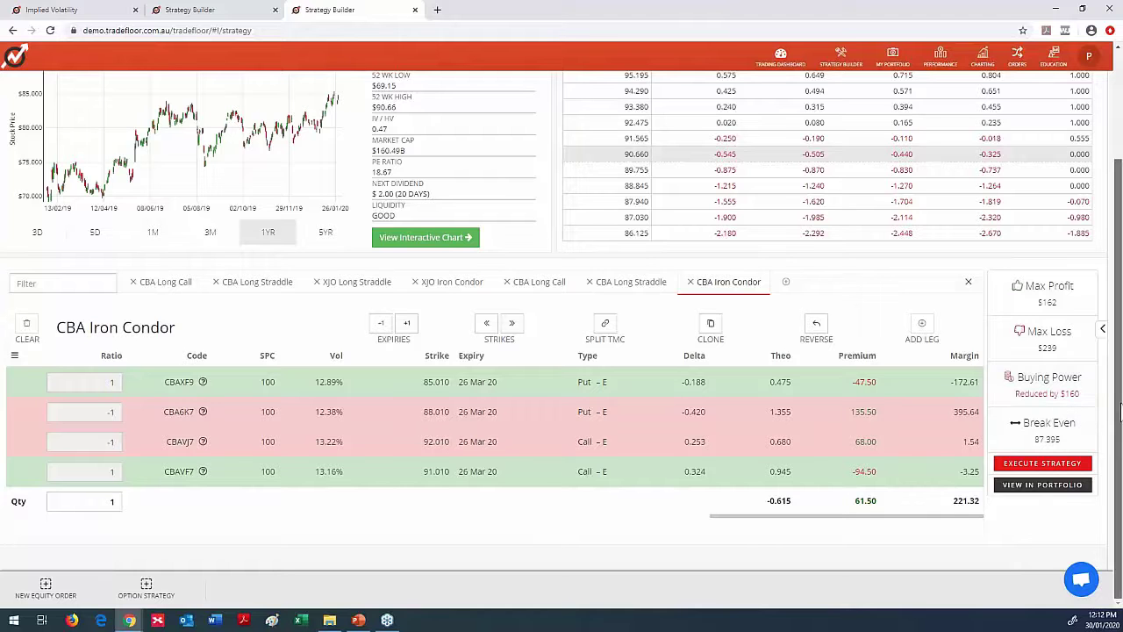
scroll(1117, 390, up, 4)
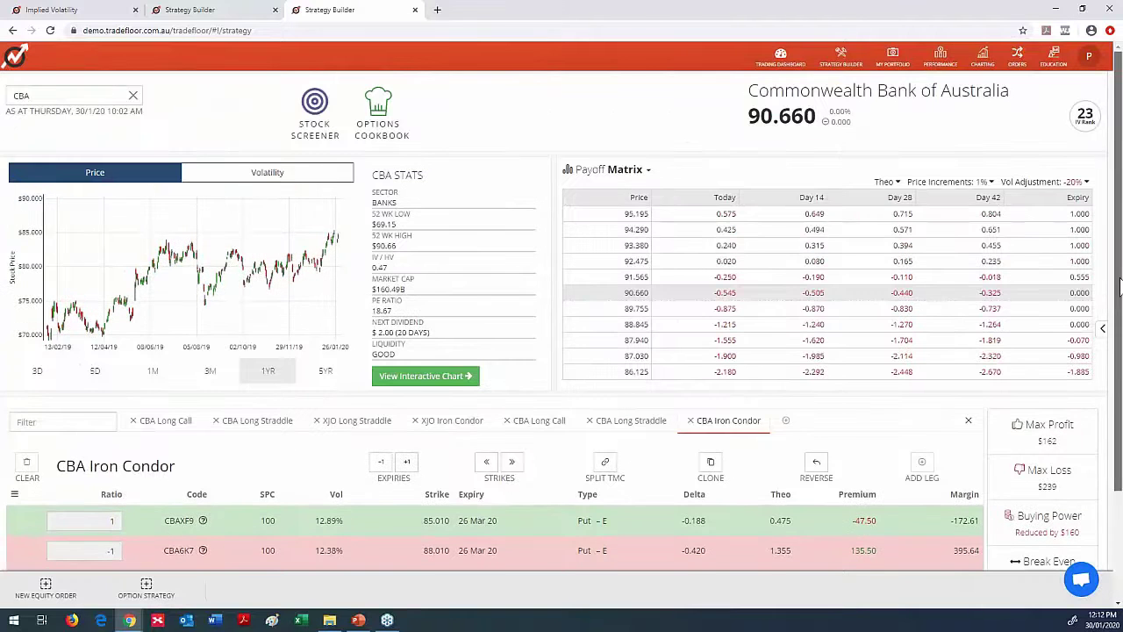
scroll(1116, 303, down, 2)
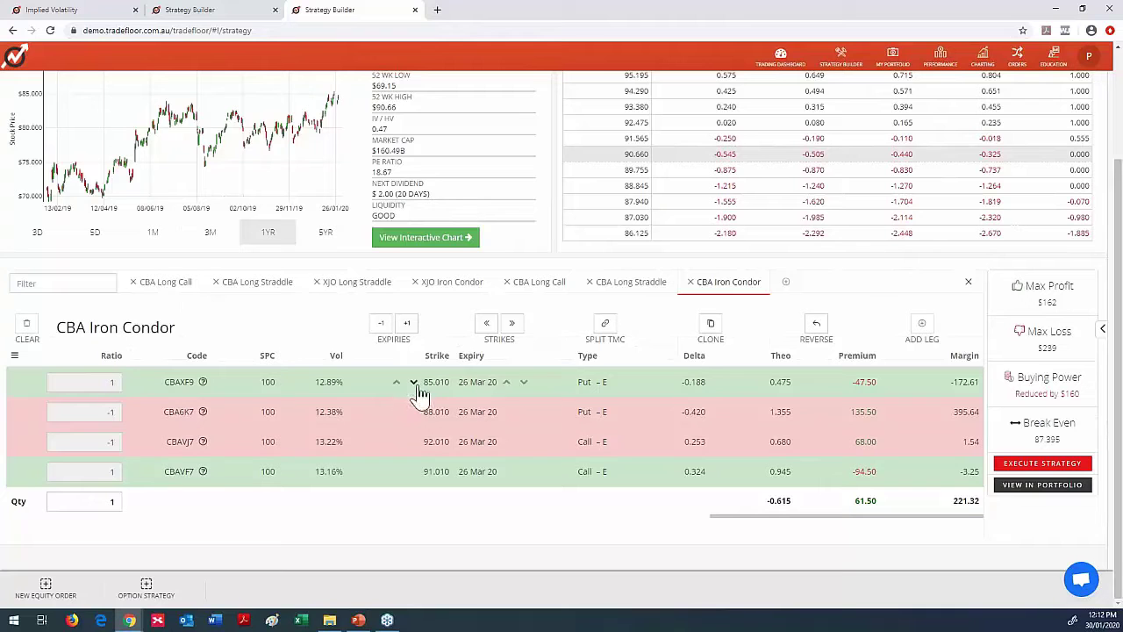
click(414, 382)
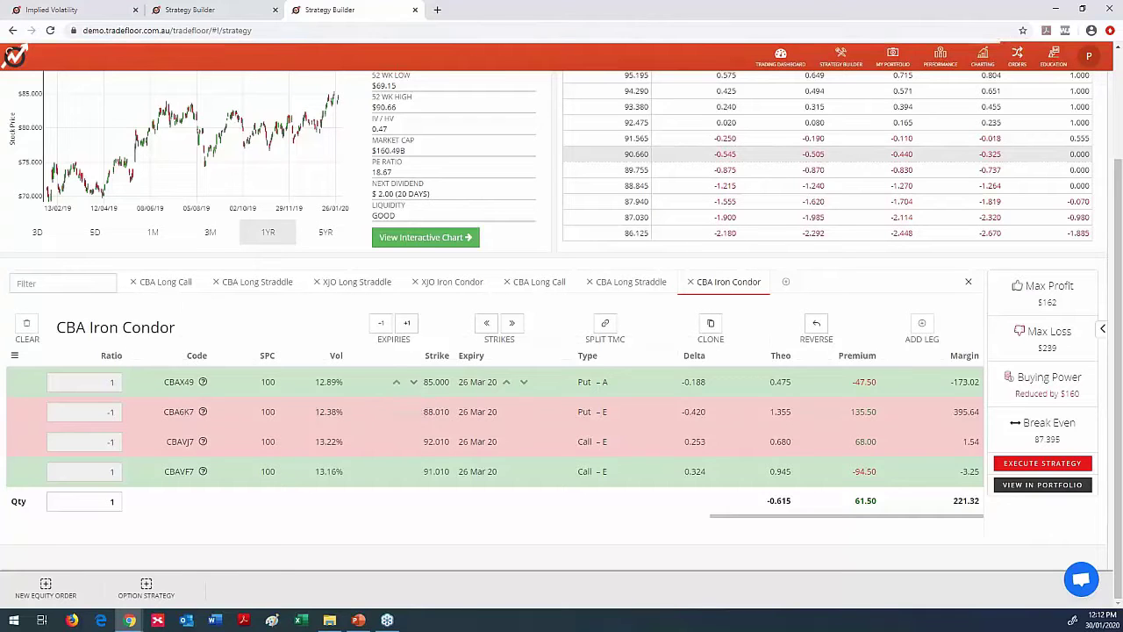
click(414, 412)
mouse_move(430, 441)
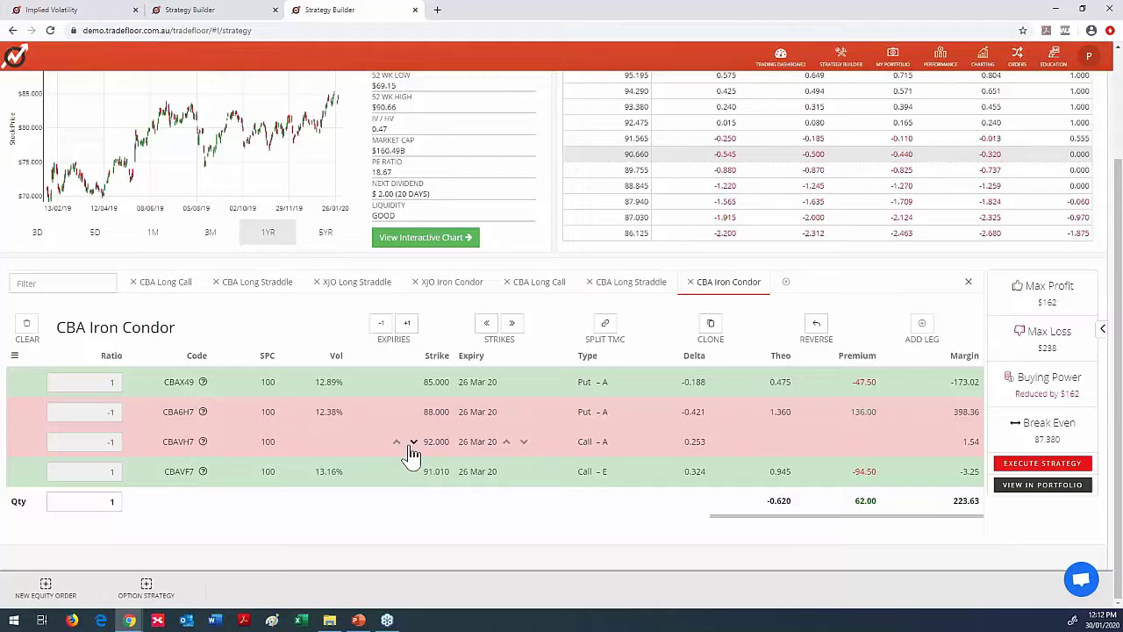
click(414, 473)
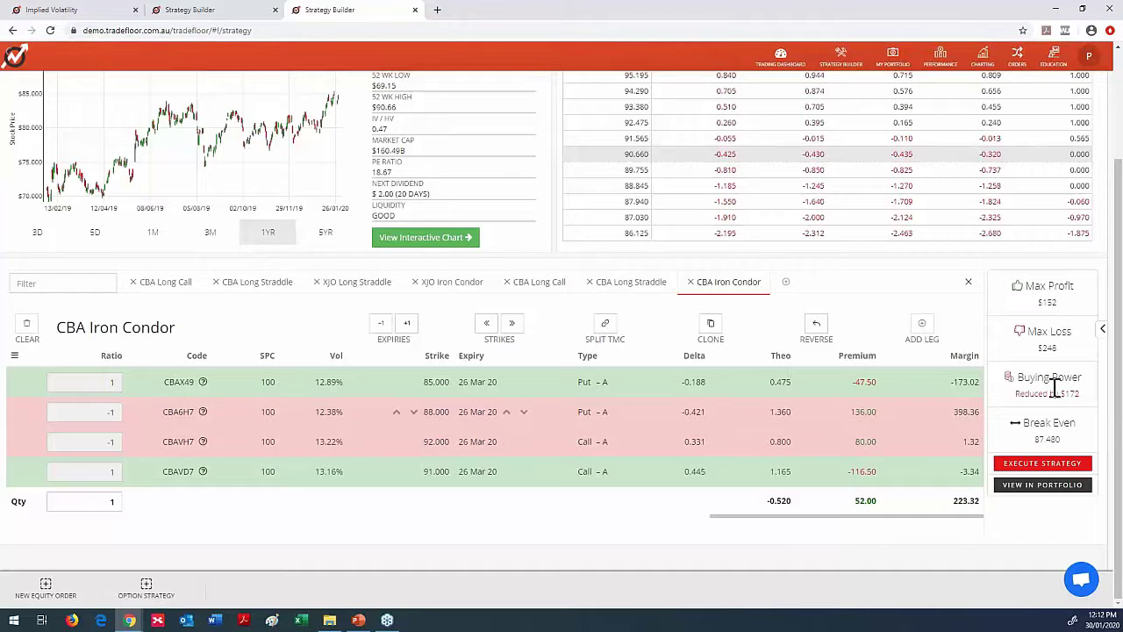
drag(1117, 430, 1117, 290)
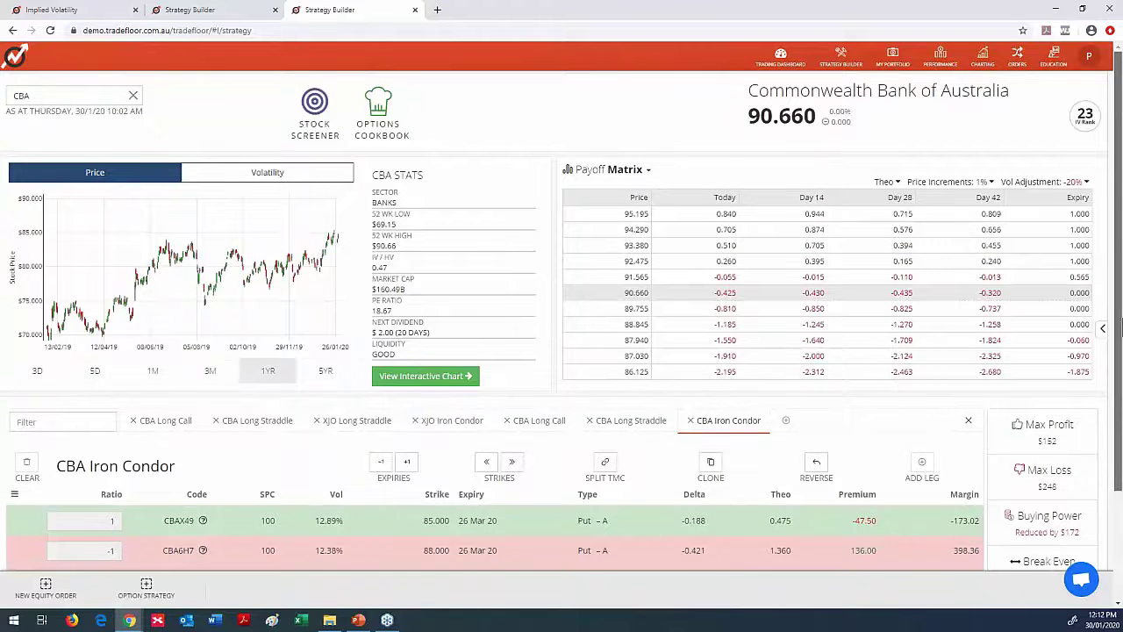
scroll(966, 158, down, 1)
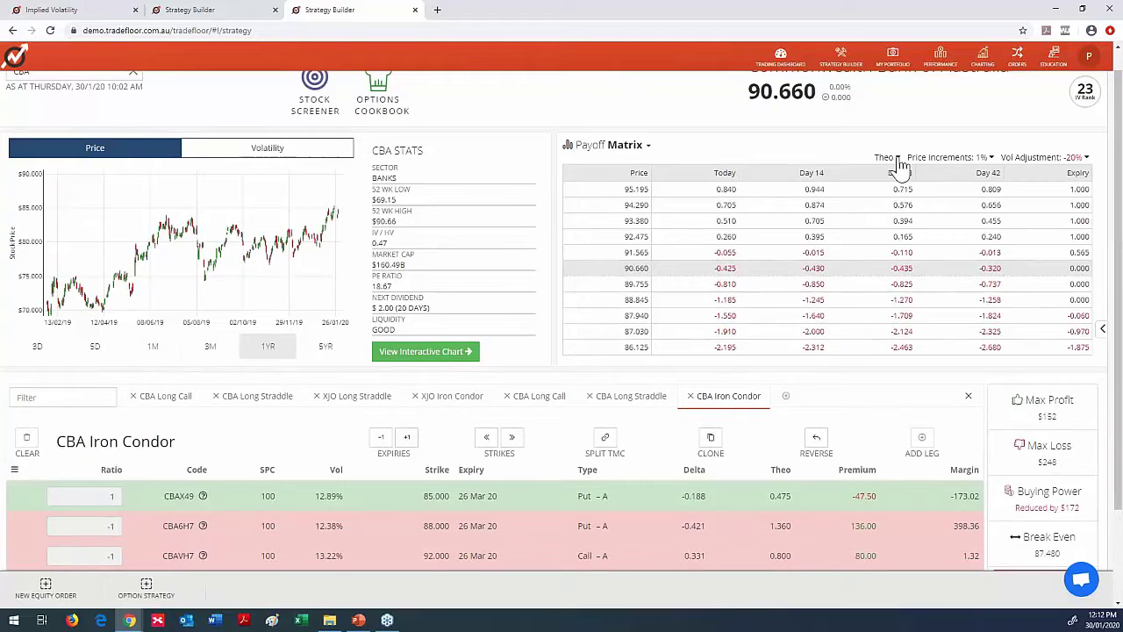
- Show the payoff matrix in Premium and lower each of the four condor strikes one step
click(895, 158)
click(893, 179)
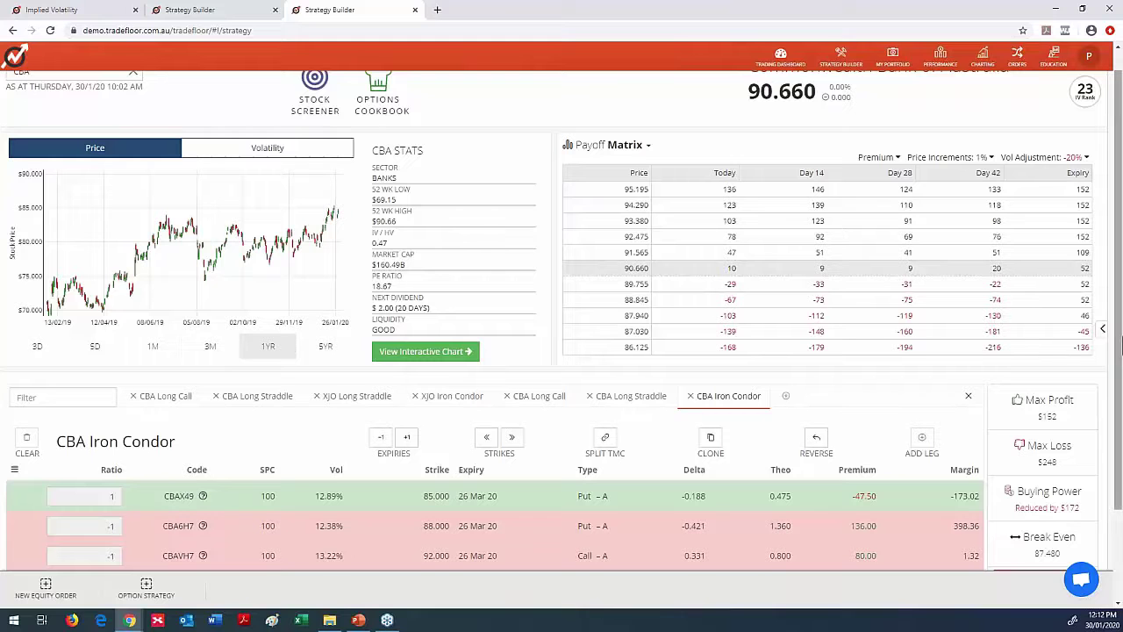
scroll(562, 351, down, 3)
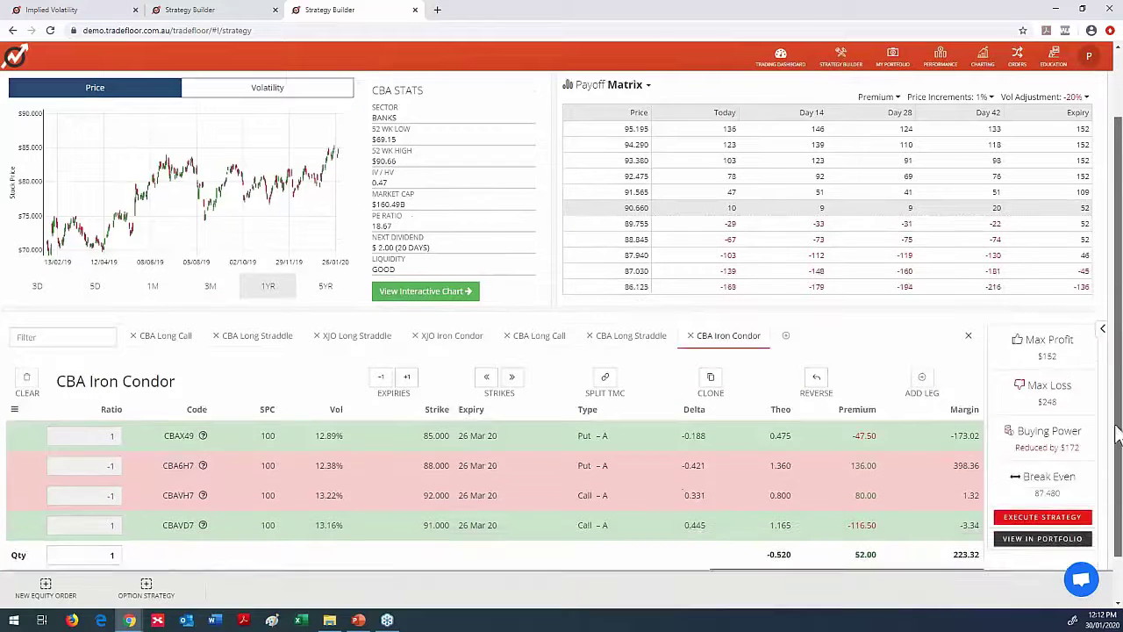
click(414, 383)
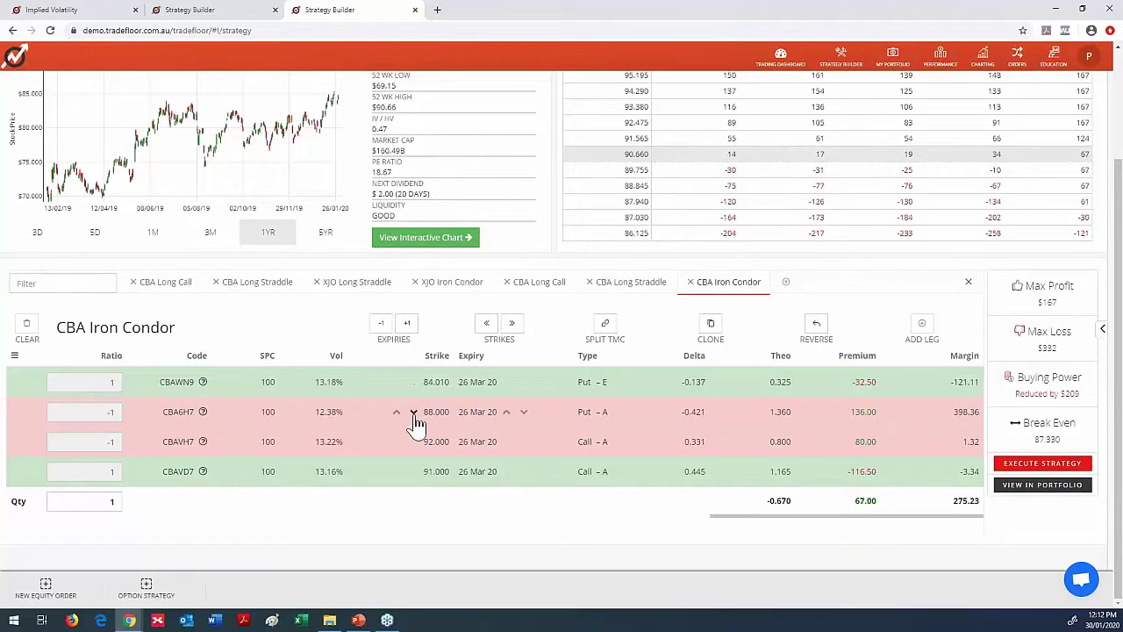
click(413, 412)
click(413, 443)
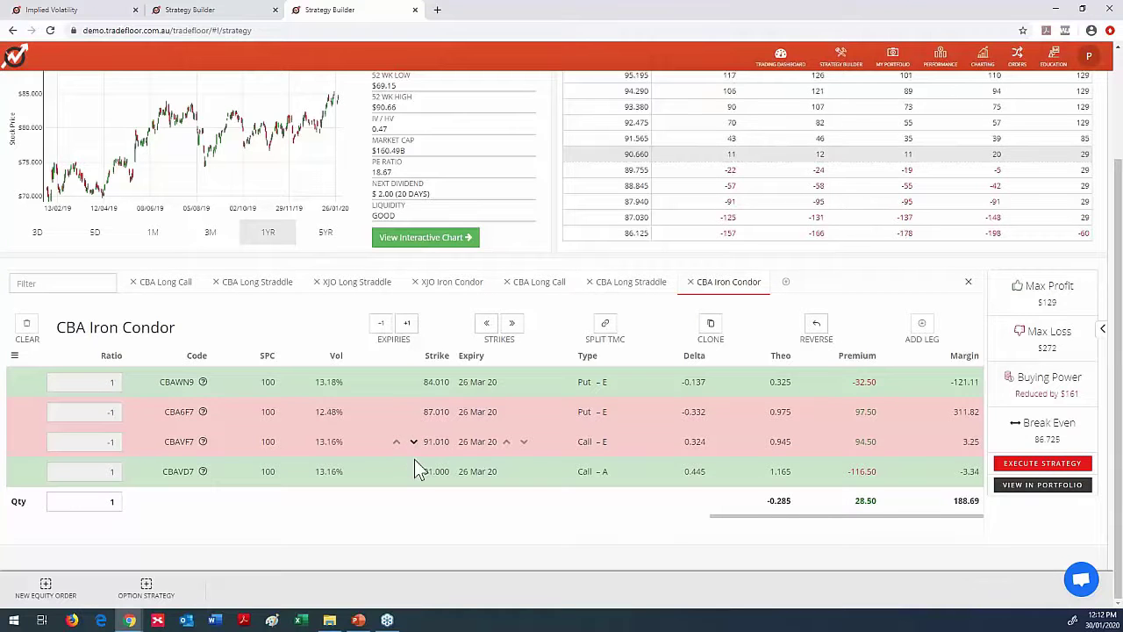
click(413, 472)
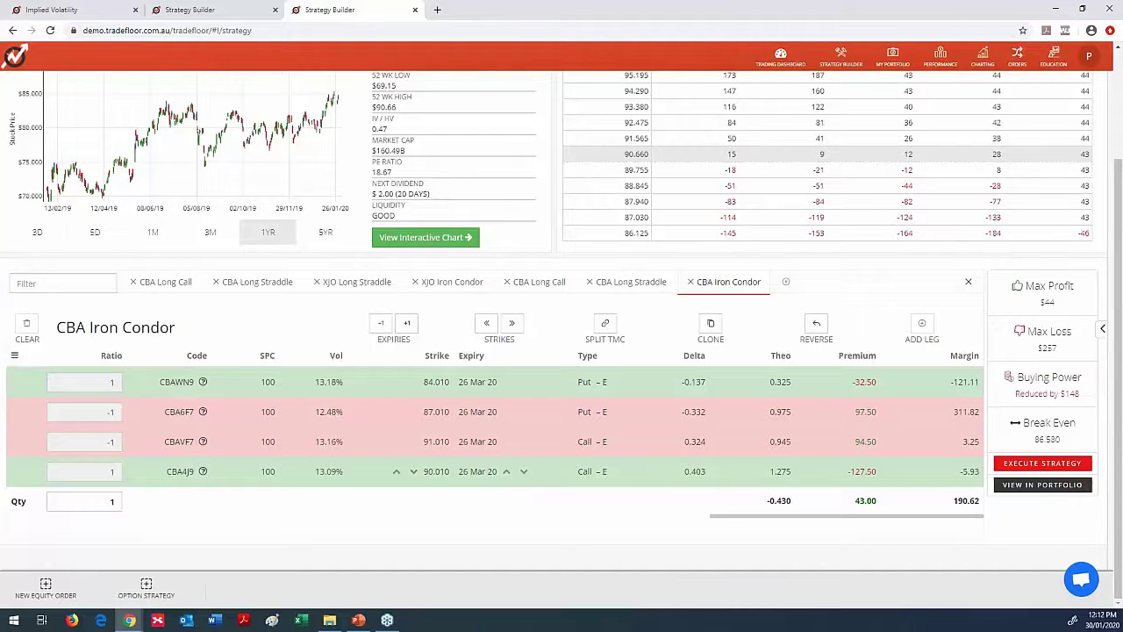
scroll(1075, 230, up, 4)
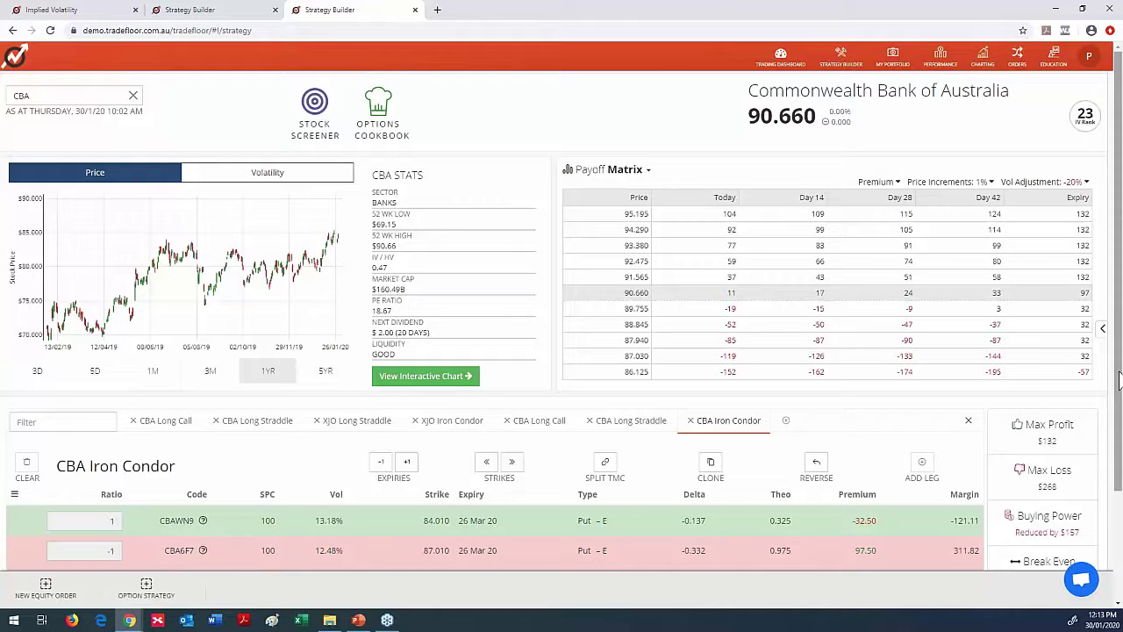
- Clear the -20 custom volatility adjustment so the payoff matrix uses 0%
click(1087, 182)
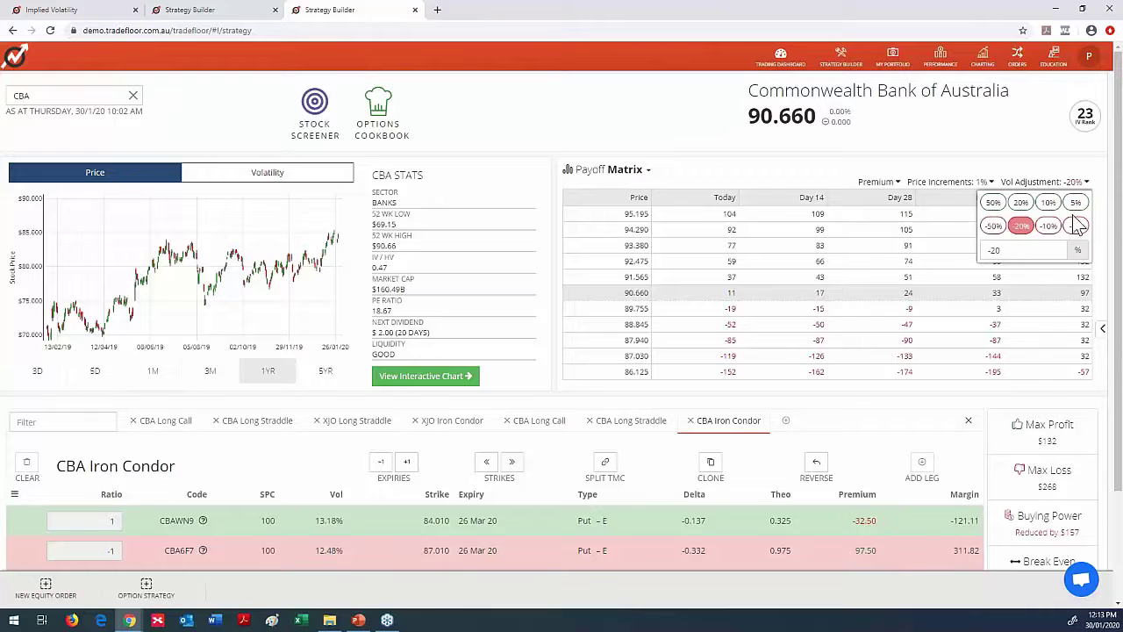
click(996, 246)
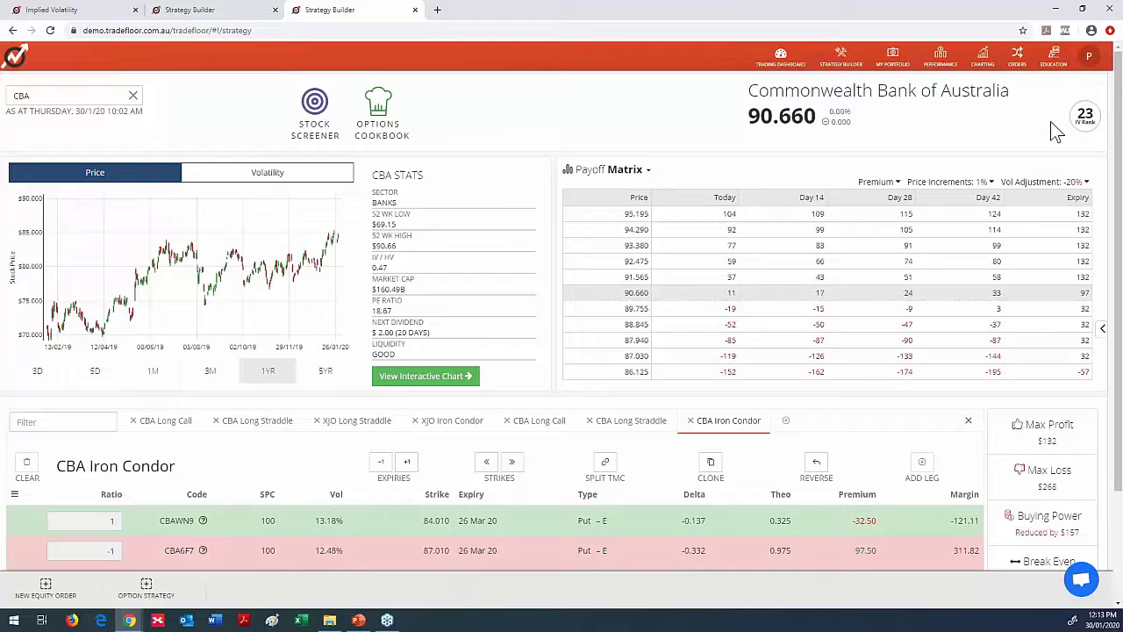
click(1087, 182)
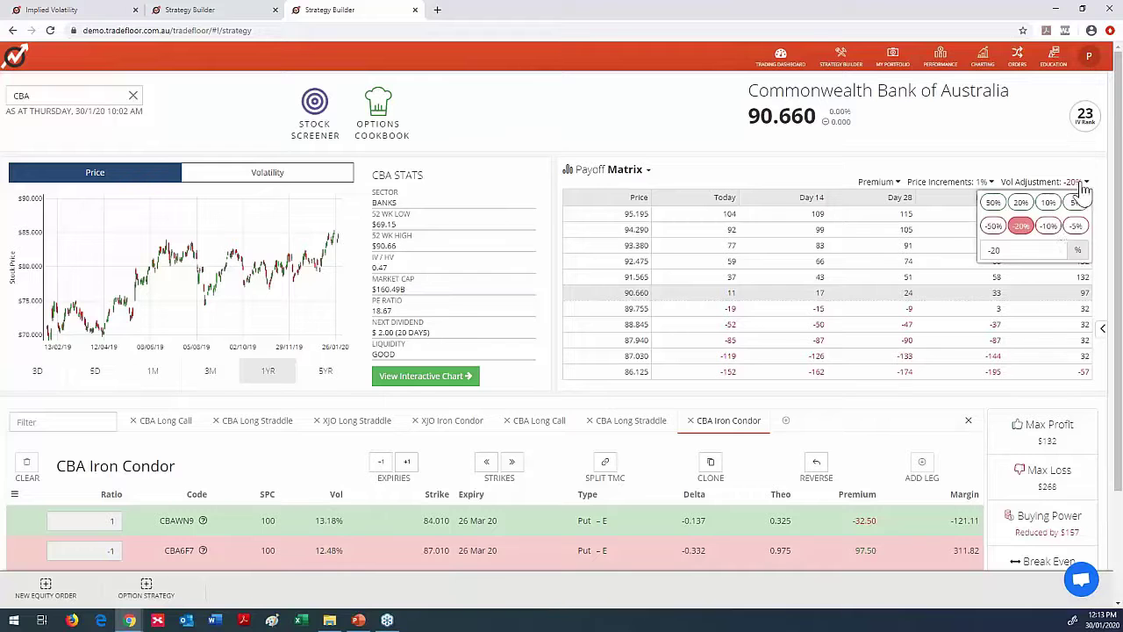
click(1019, 252)
key(BackSpace)
key(BackSpace)
key(BackSpace)
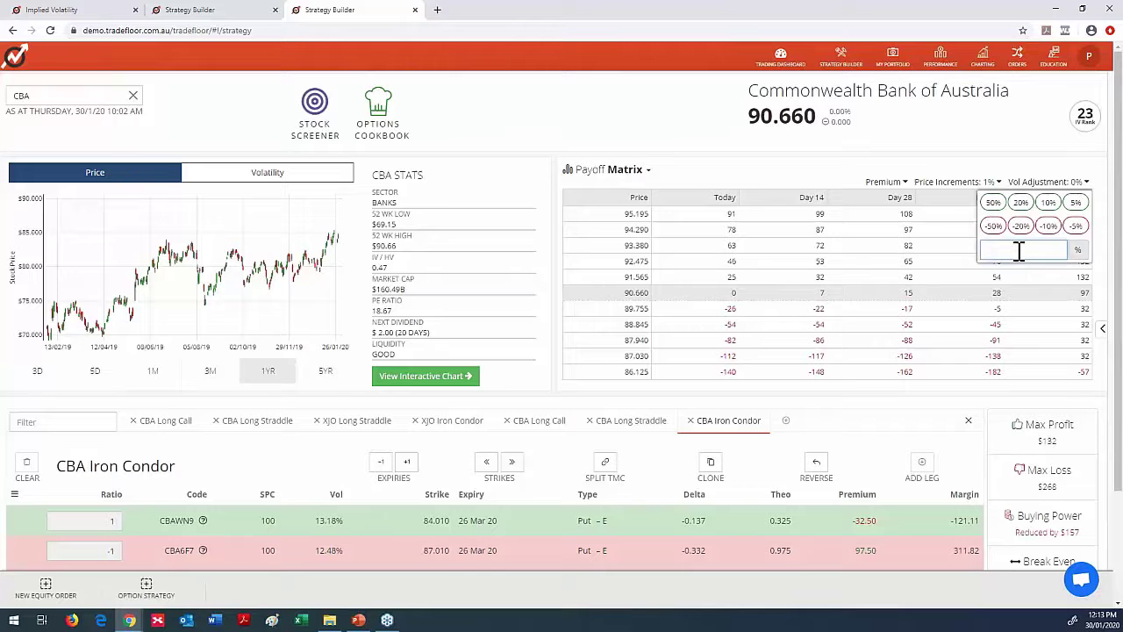
click(1027, 342)
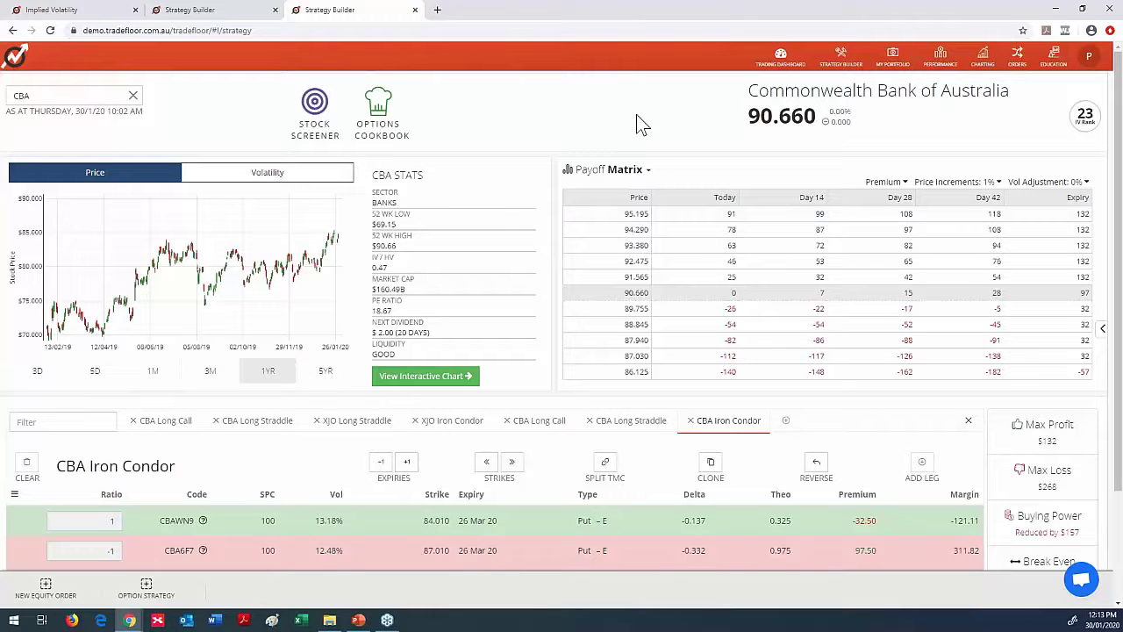
- Switch to the FMG strategy browser tab and bring up the Trading Scans overview
click(184, 13)
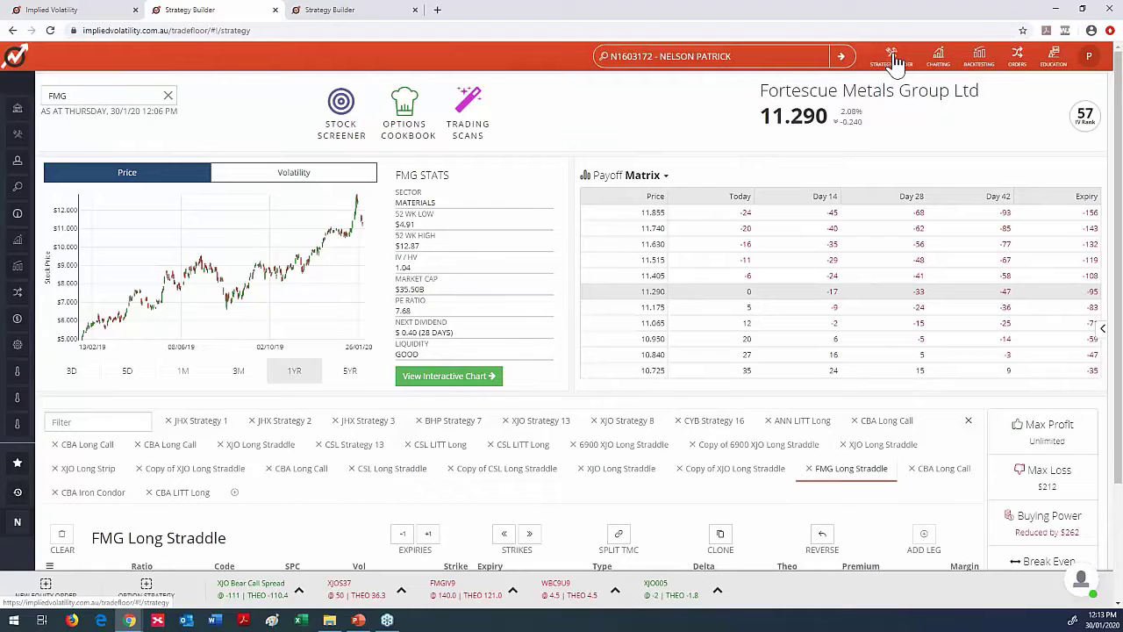
click(468, 112)
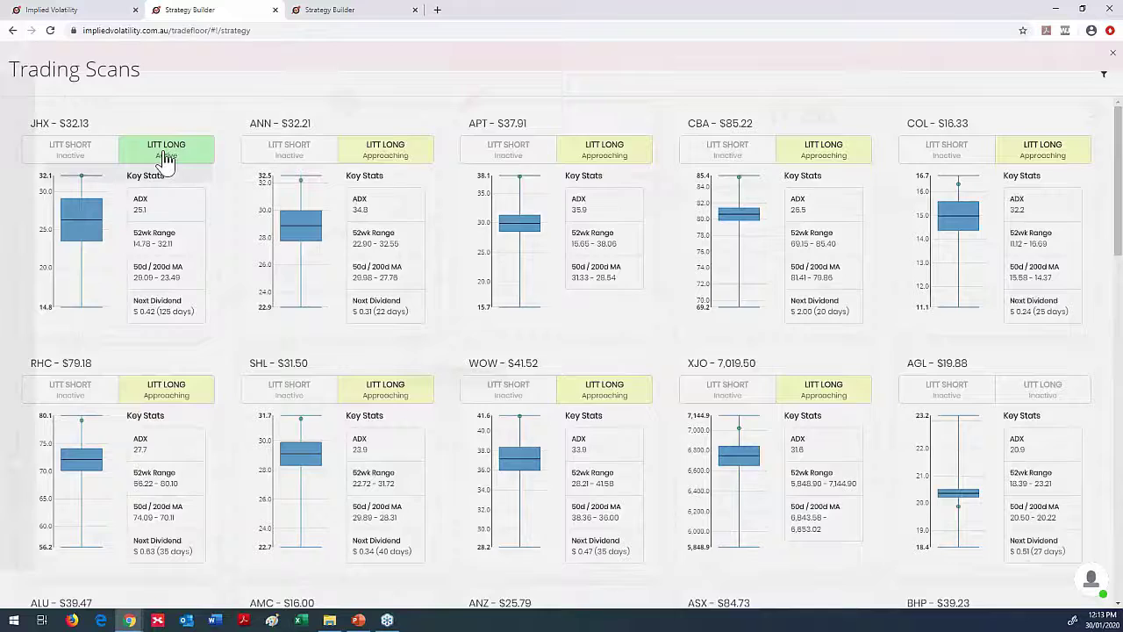
- Load the JHX LITT Long put spread (33.5/32, expiring 26 Mar 20) and scroll to the top
click(167, 154)
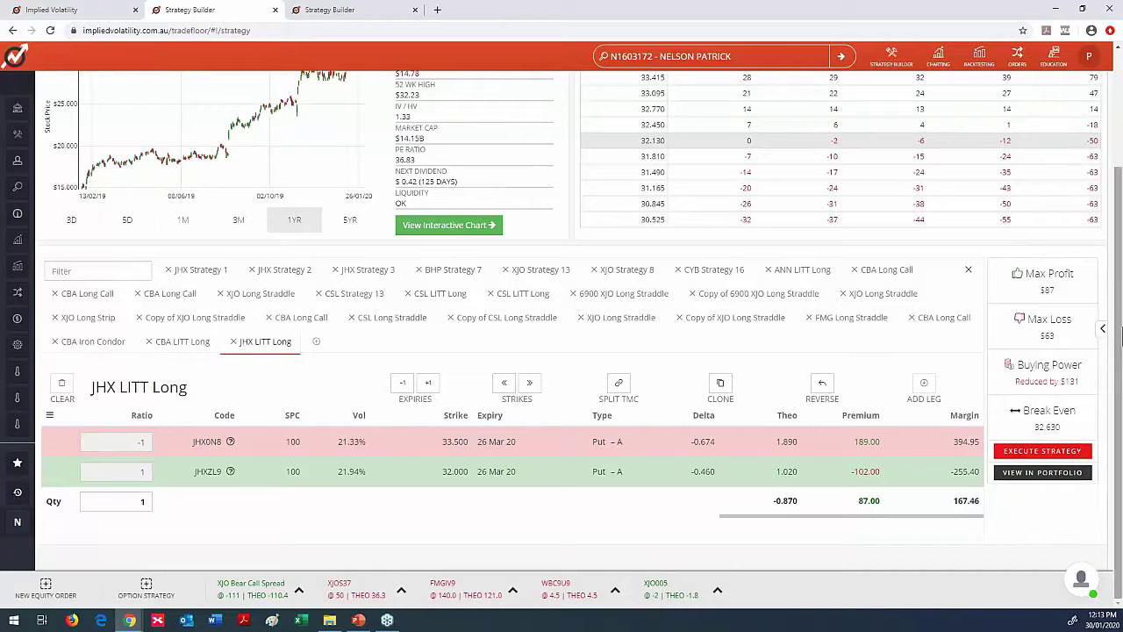
drag(1116, 334, 1116, 140)
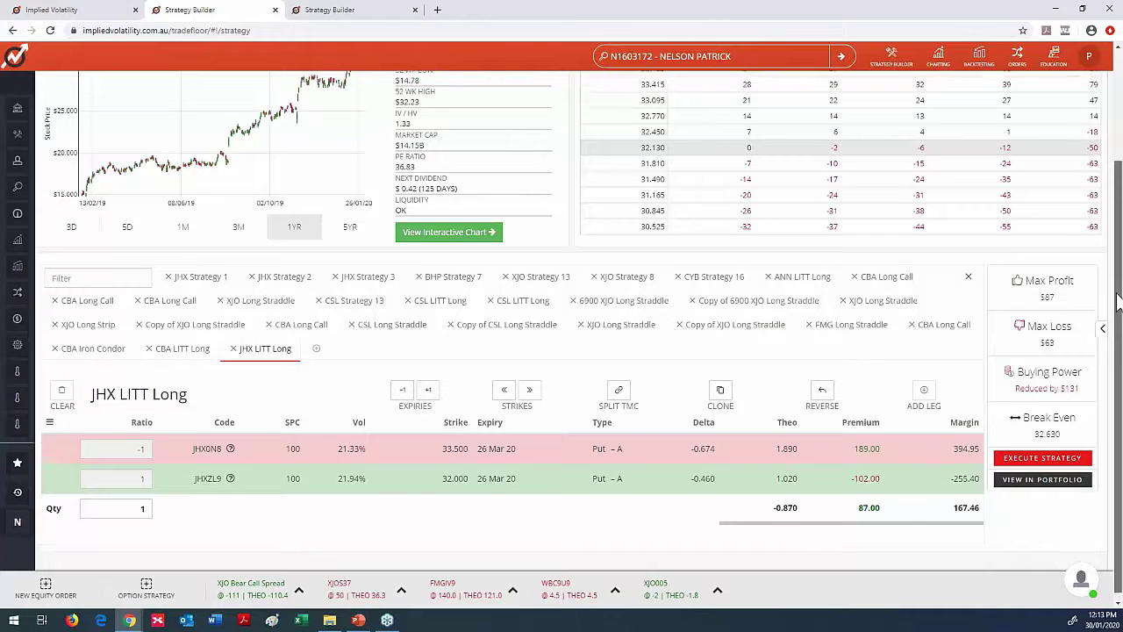
scroll(561, 186, up, 1)
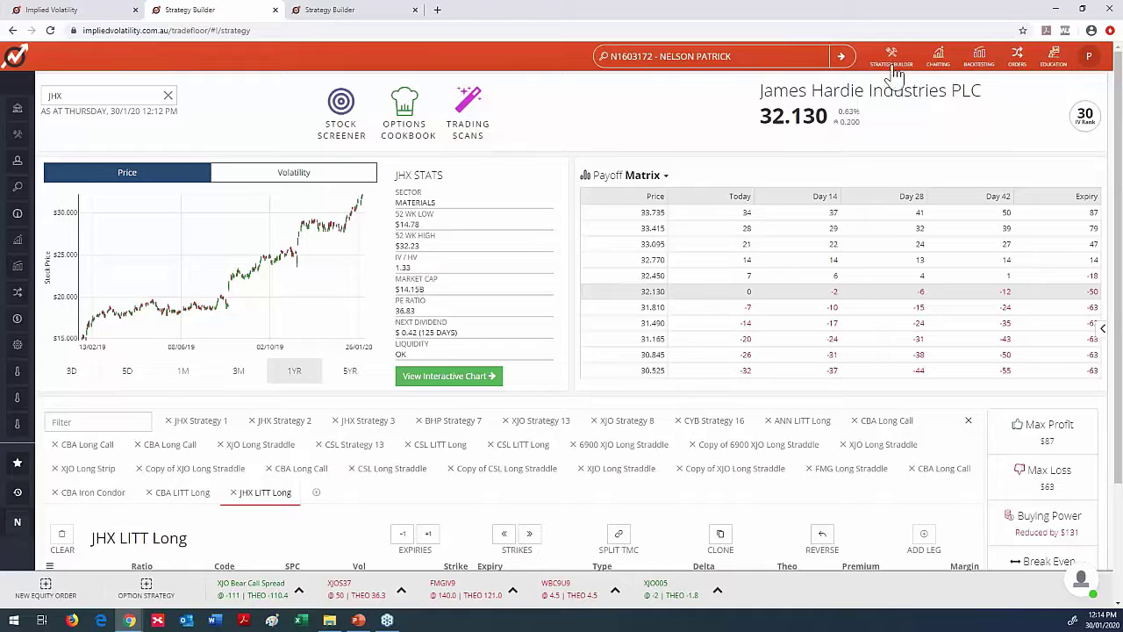
- Open the Charting Portal with the JHX daily chart and its Volume, Implied Volatility and ADX panels
click(940, 58)
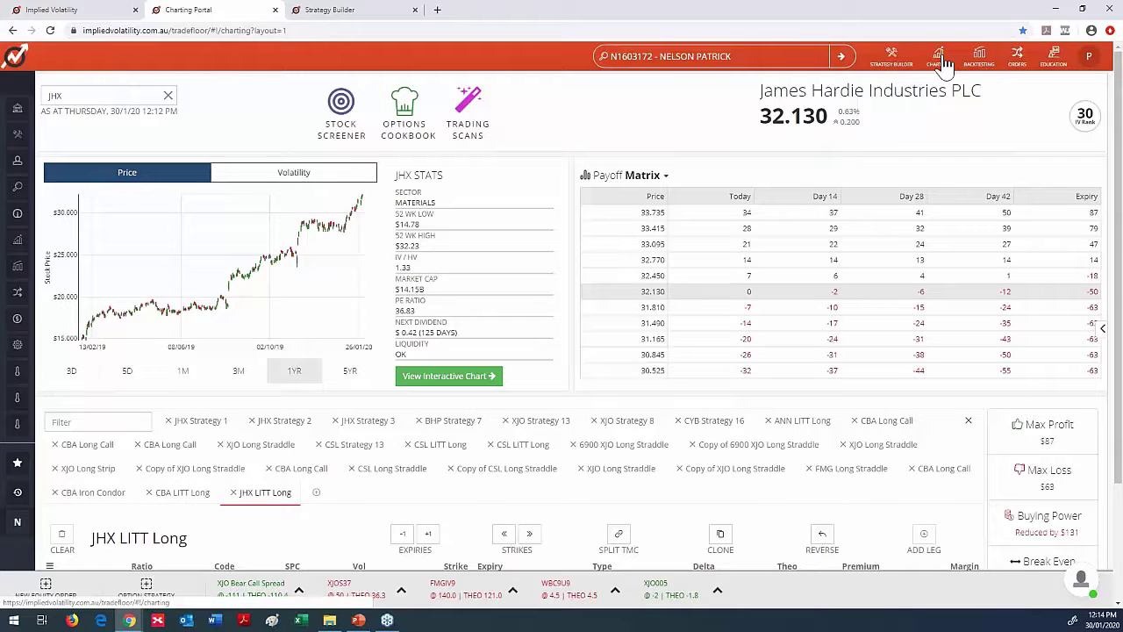
text(BHX)
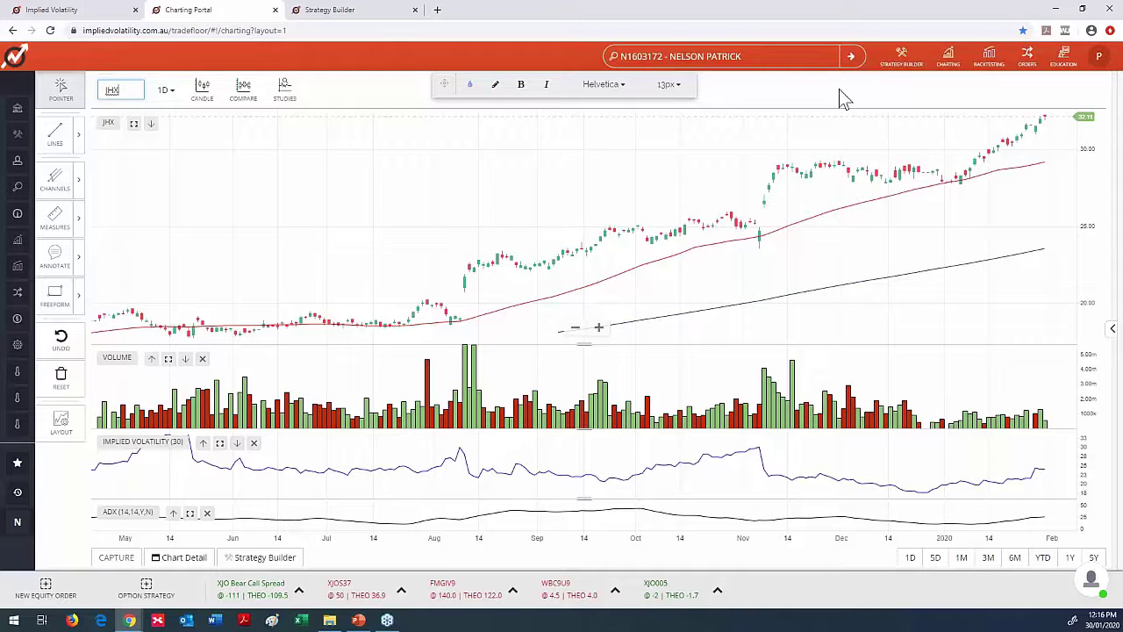
text(ncm)
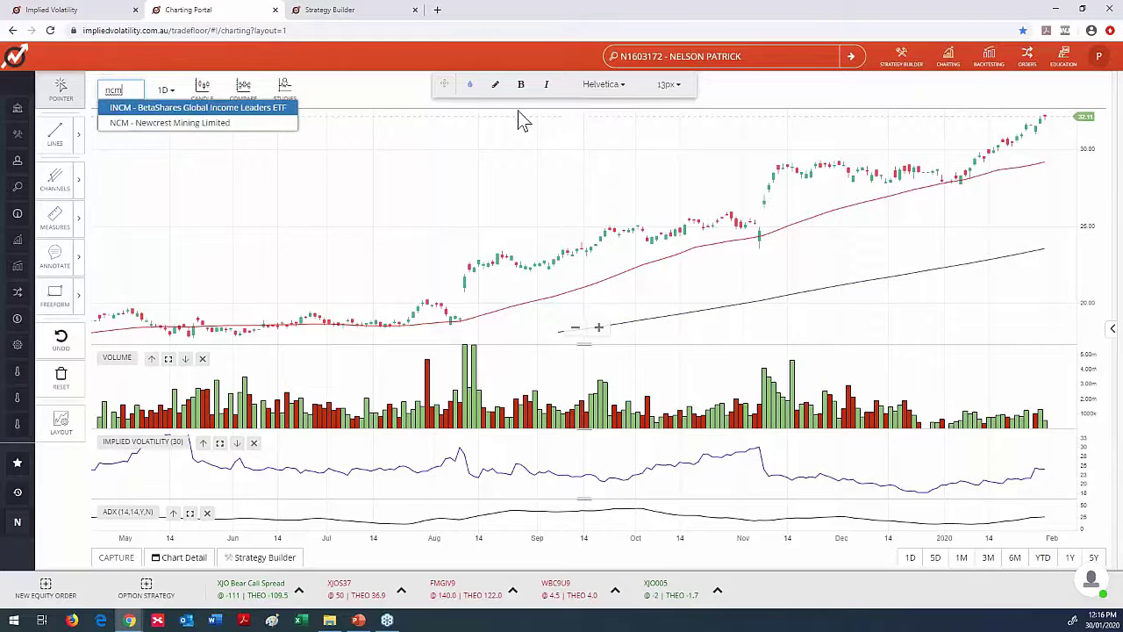
- Pick NCM - Newcrest Mining Limited from the symbol autocomplete list
click(254, 123)
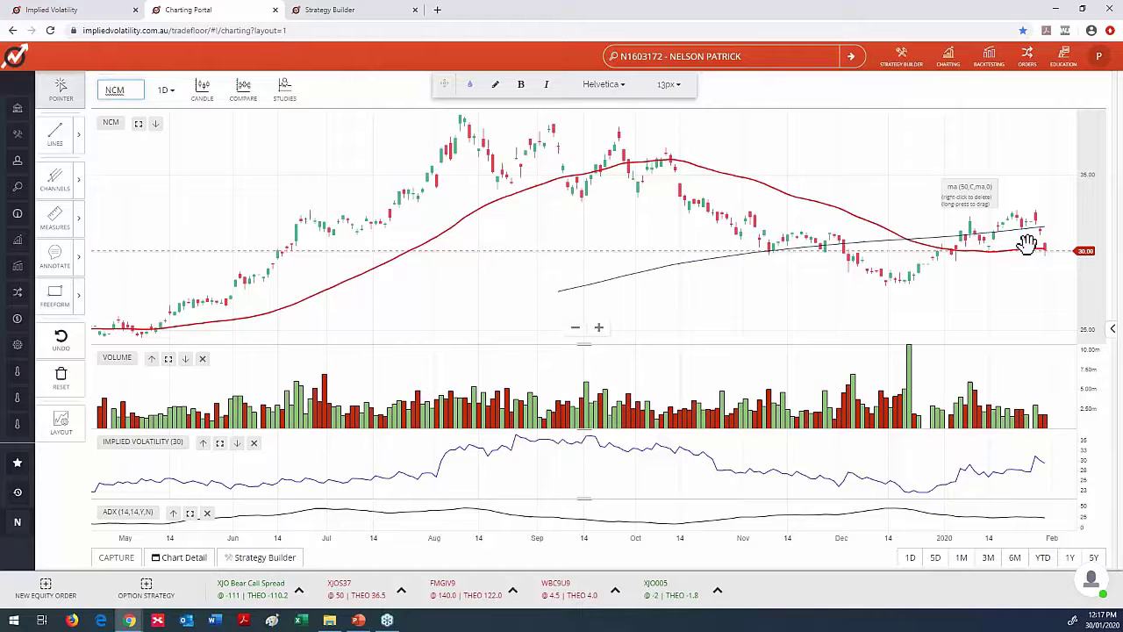
- Chart ALU - Altium Limited, glance at the other strategy tab, then open Trading Scans
key(BackSpace)
key(BackSpace)
key(BackSpace)
text(alu)
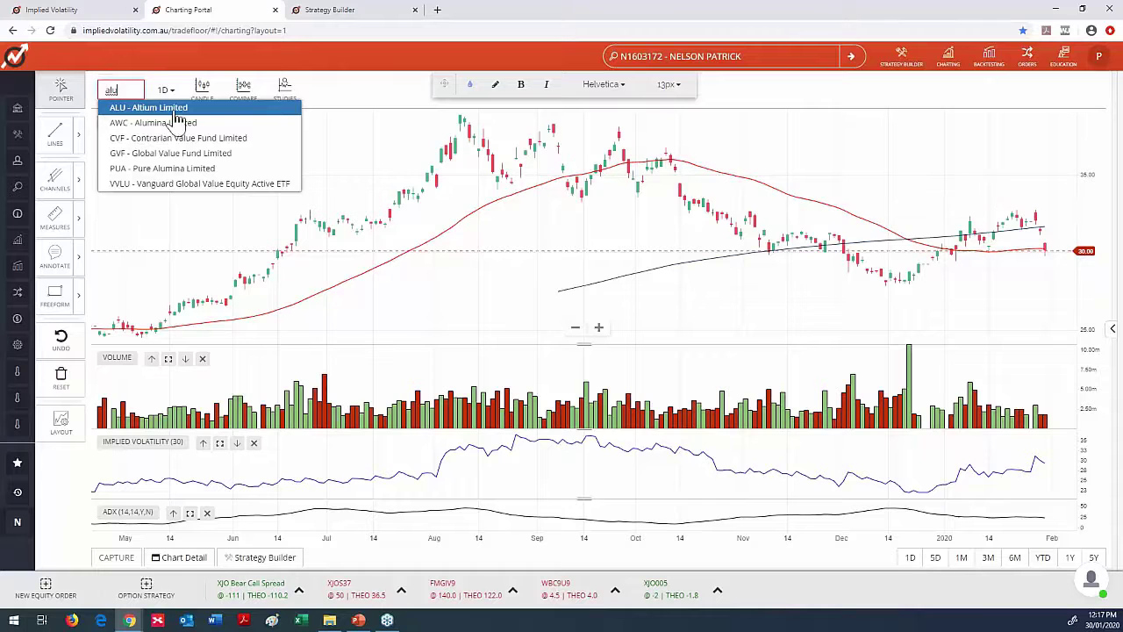
click(148, 107)
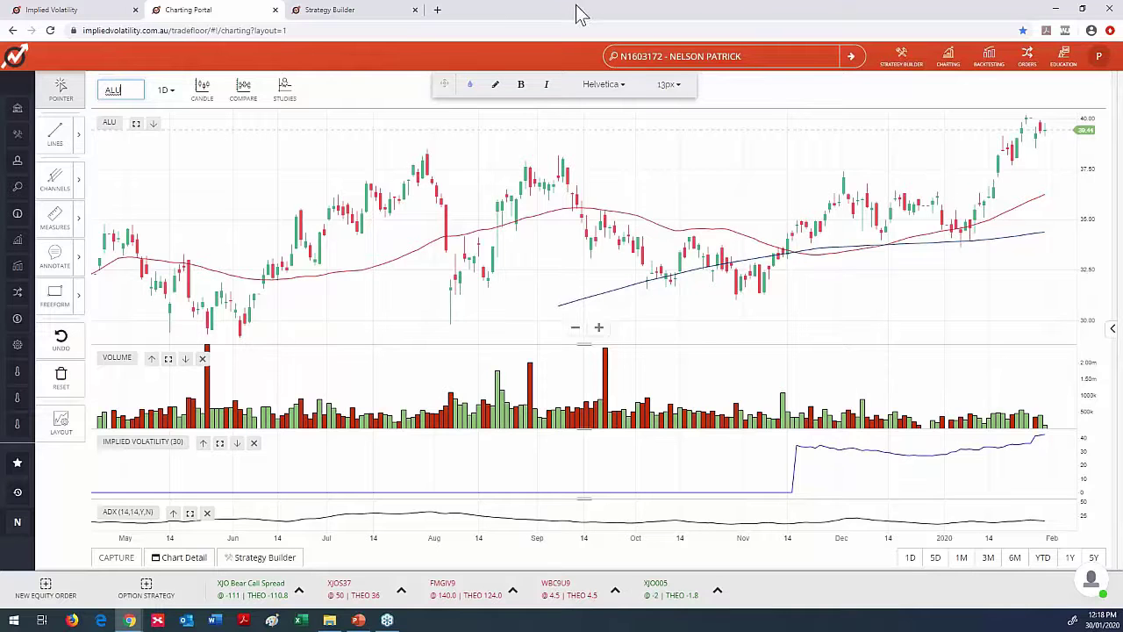
click(342, 9)
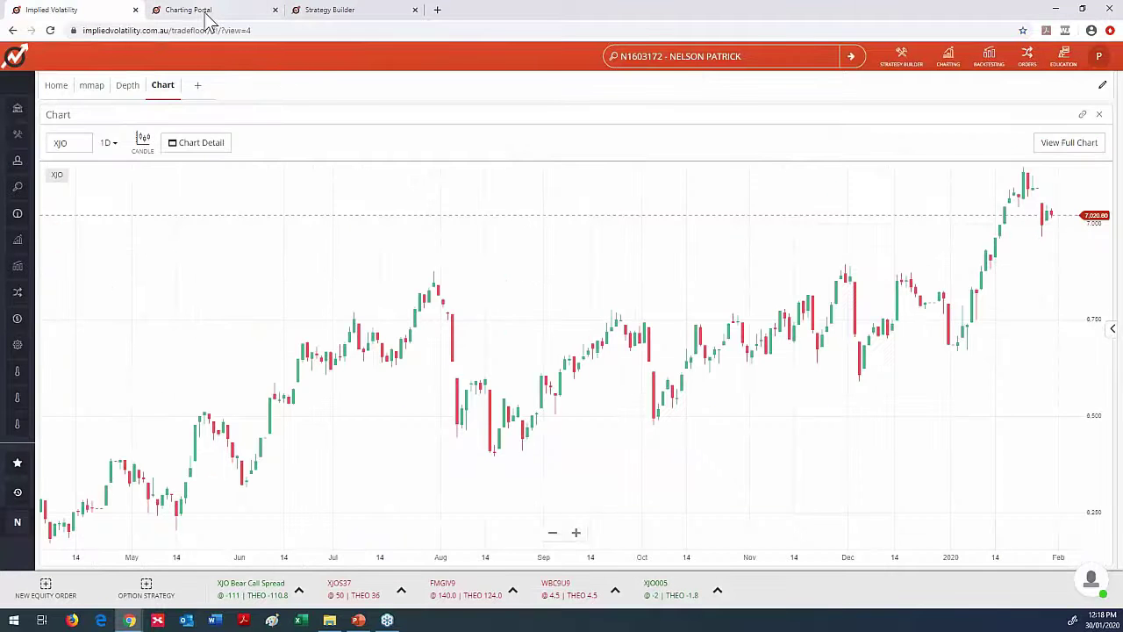
click(189, 10)
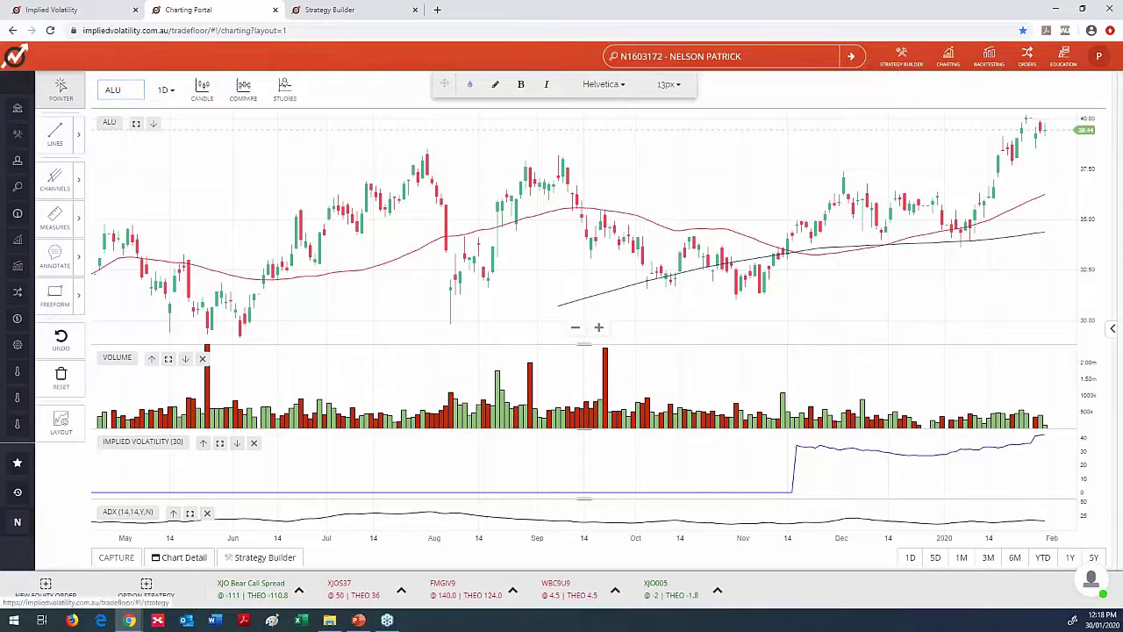
click(902, 58)
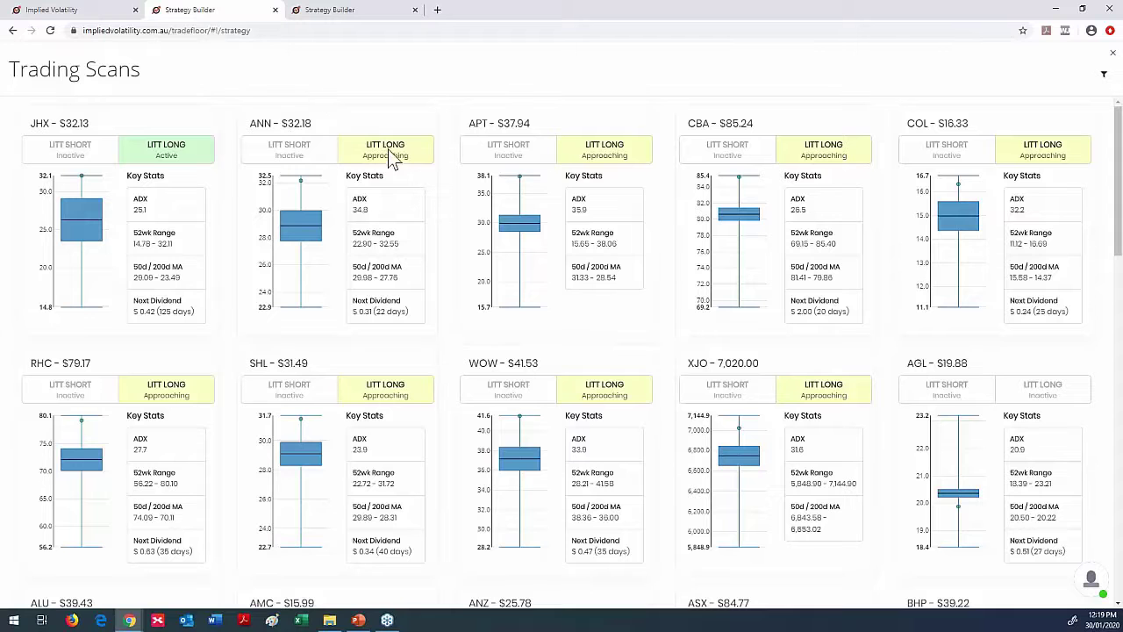
- Load Ansell (ANN) on the CBA Iron Condor strategy tab, then return to the XJO chart
click(362, 10)
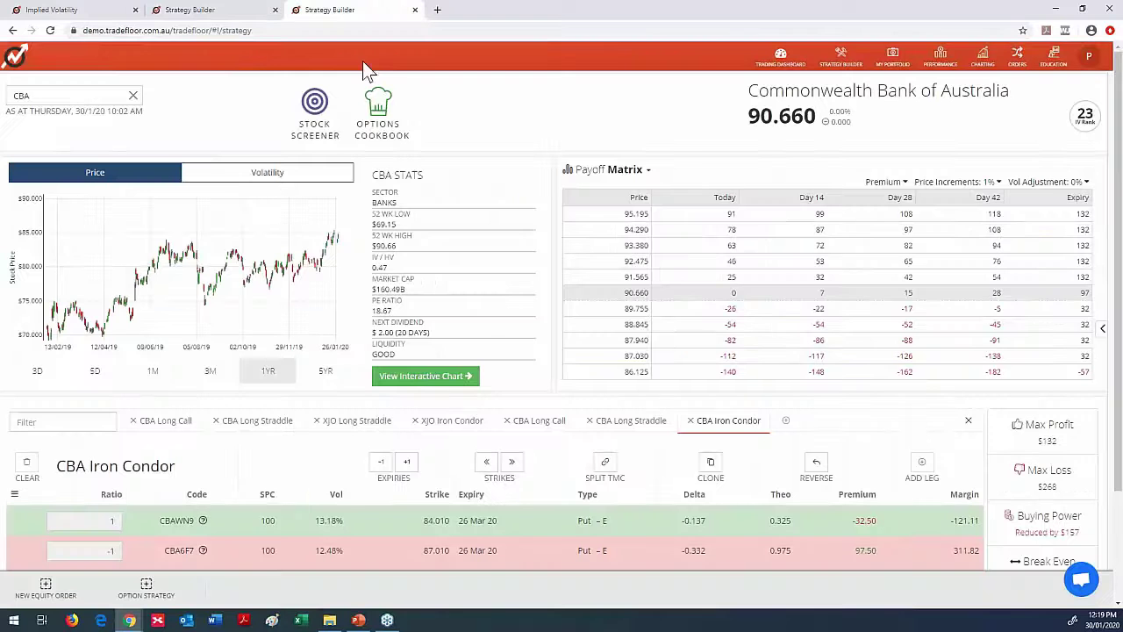
click(46, 99)
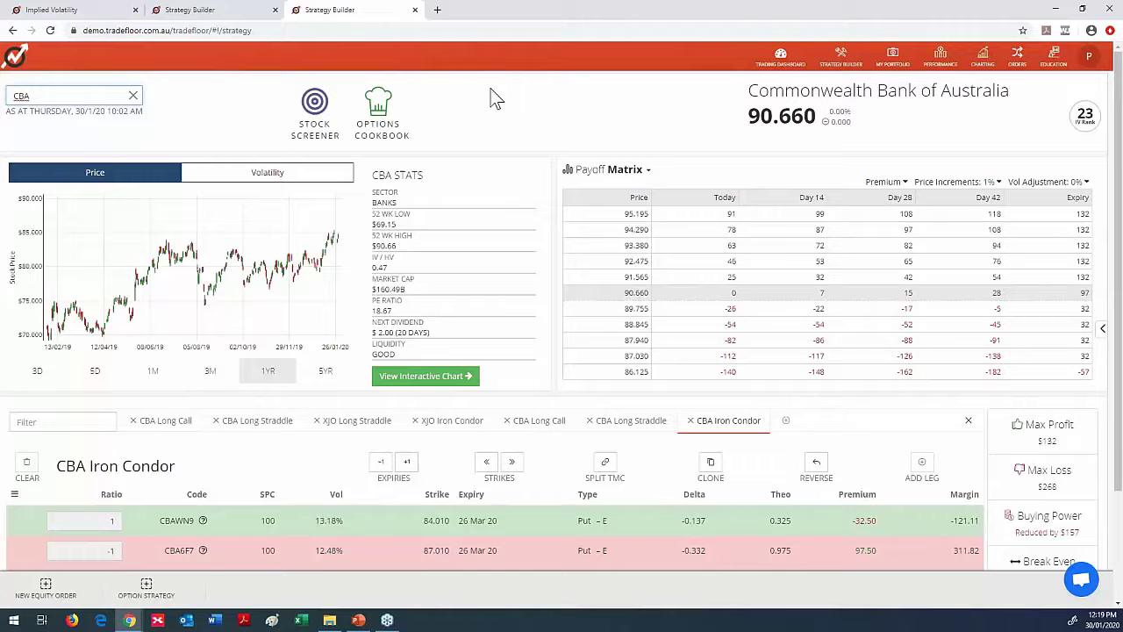
text(ann)
key(Return)
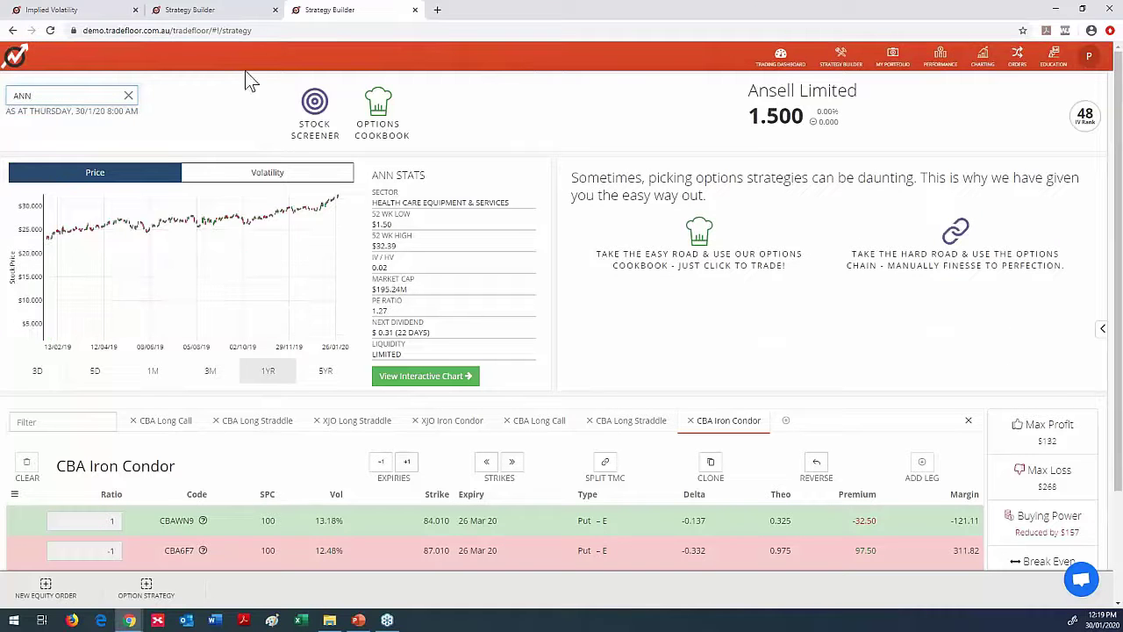
click(184, 10)
click(62, 10)
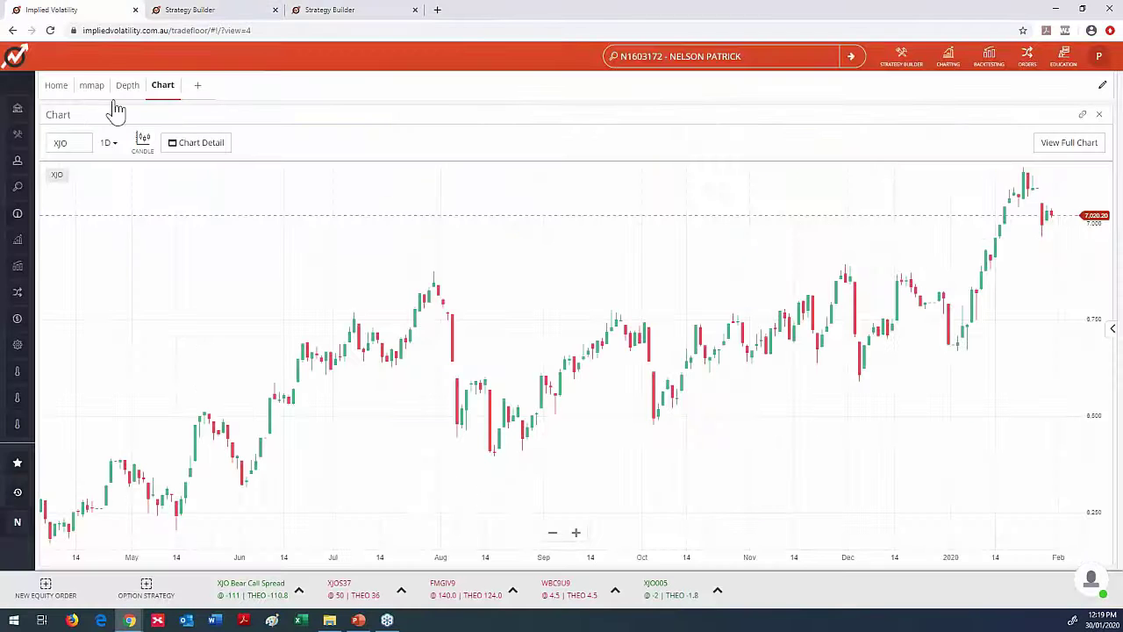
- Open the Charting Portal and replace CBA with ANN in the Symbol box
click(948, 58)
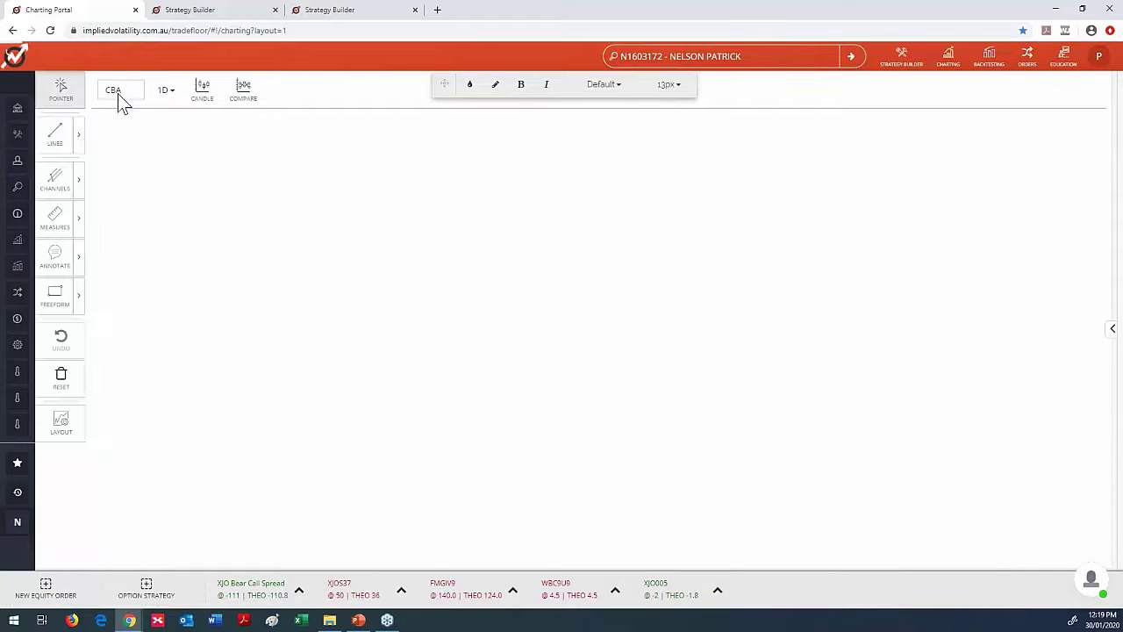
click(123, 90)
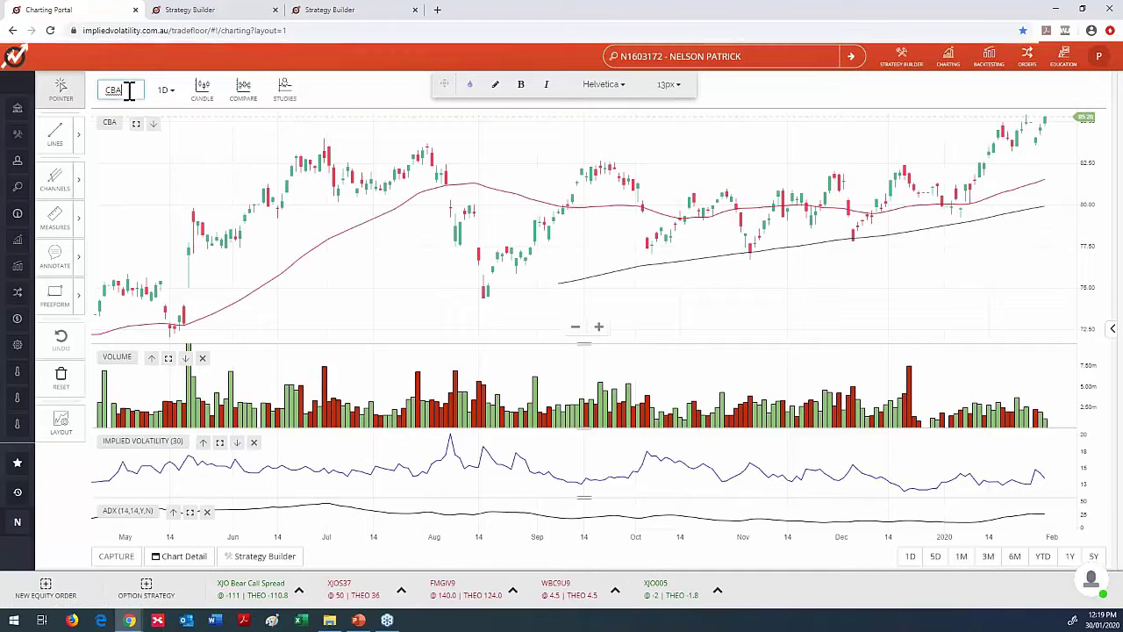
key(BackSpace)
text(nn)
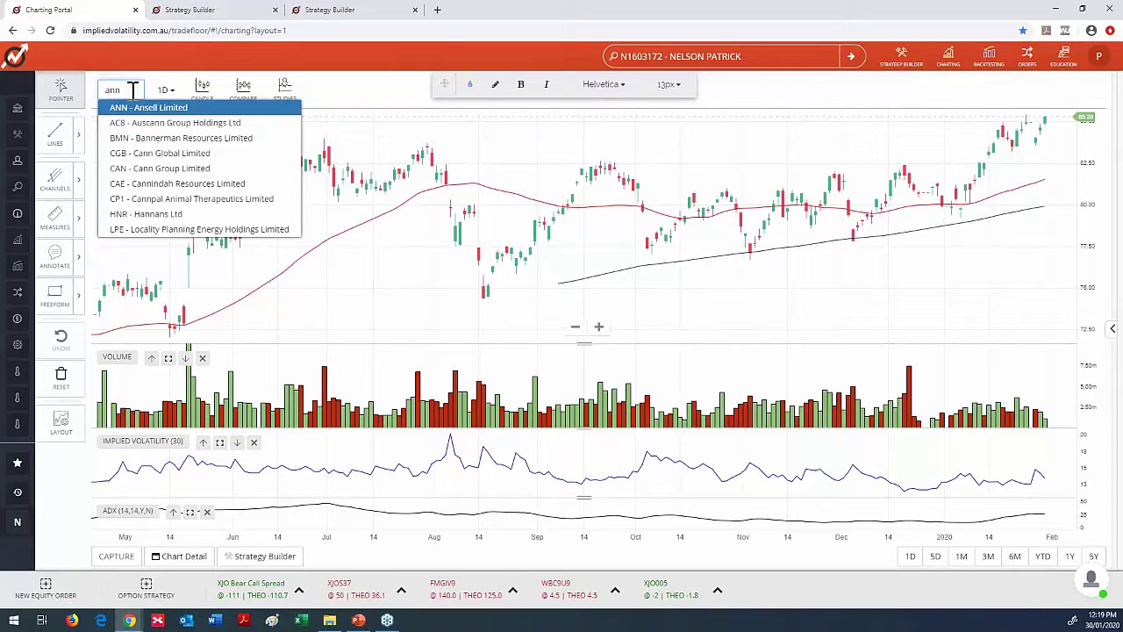
key(Return)
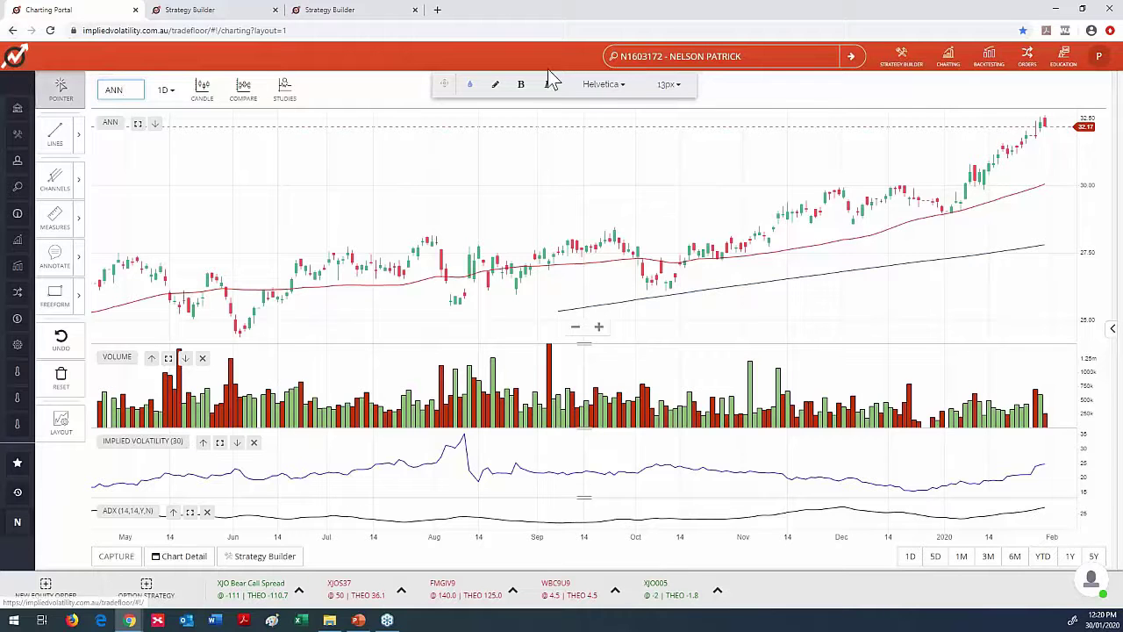
- Replace ANN with RHC in the Symbol box, check Trading Scans, and return to the chart
key(BackSpace)
key(BackSpace)
key(BackSpace)
text(RHC)
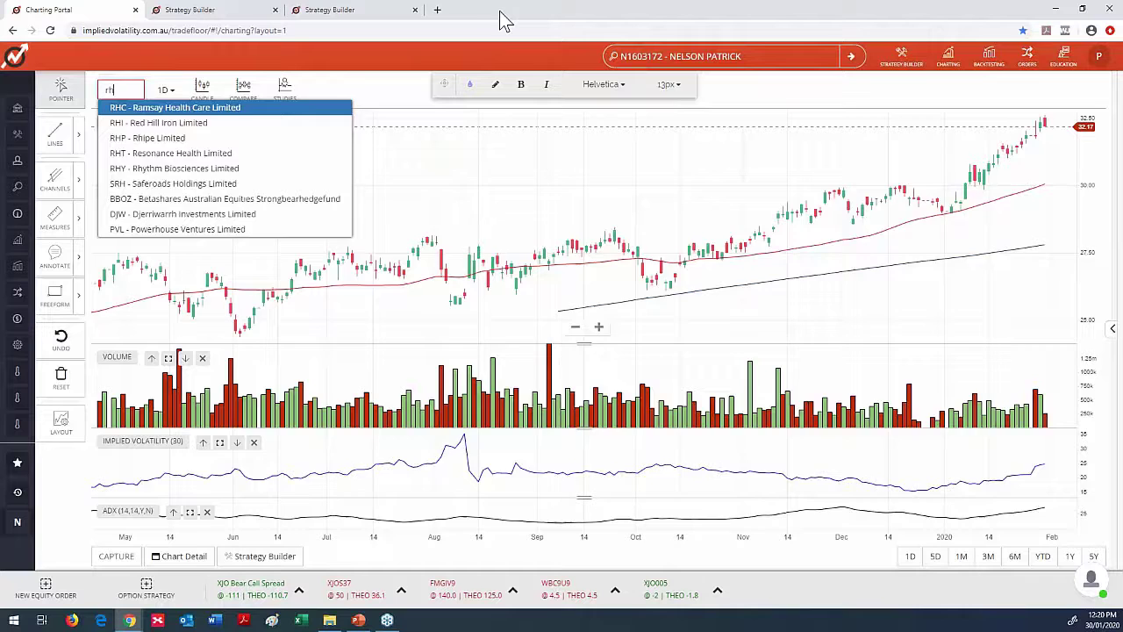
key(Return)
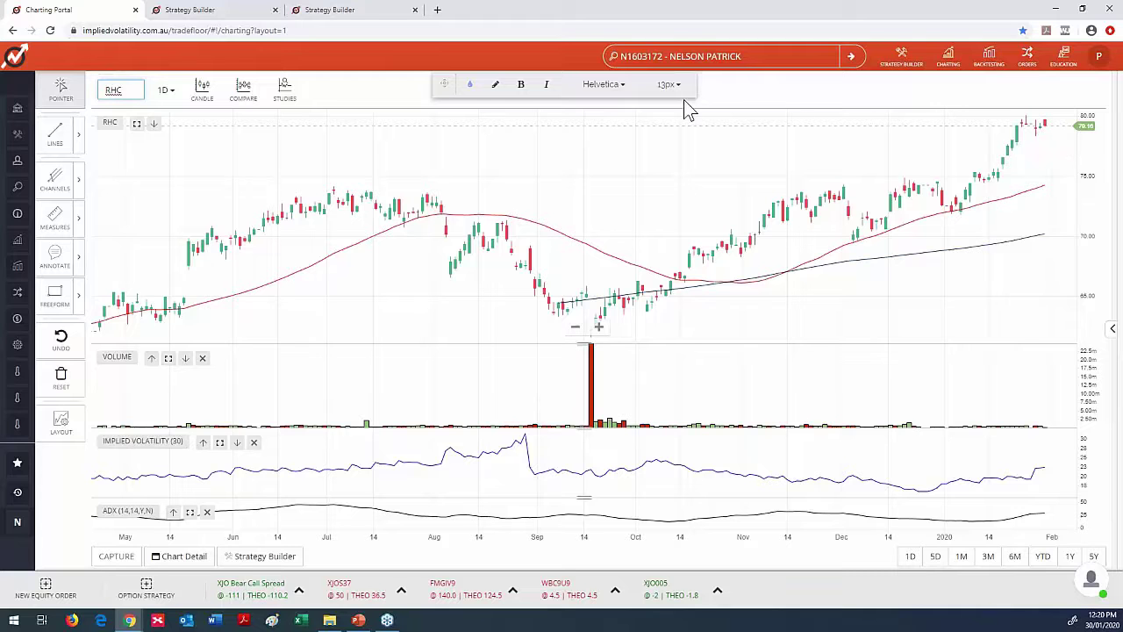
click(248, 10)
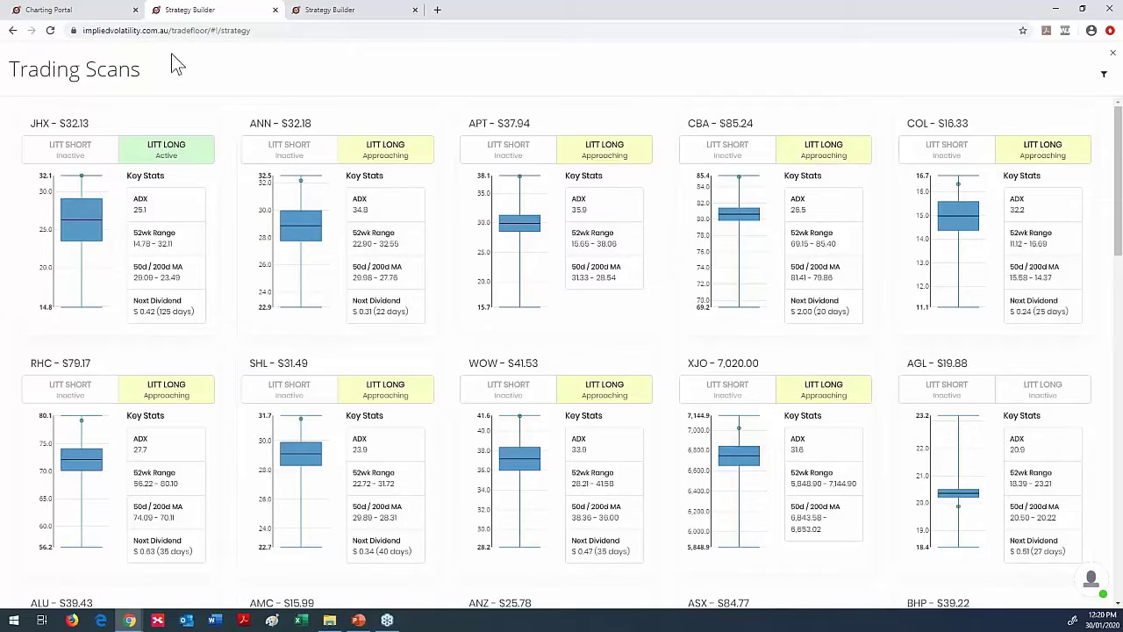
click(52, 9)
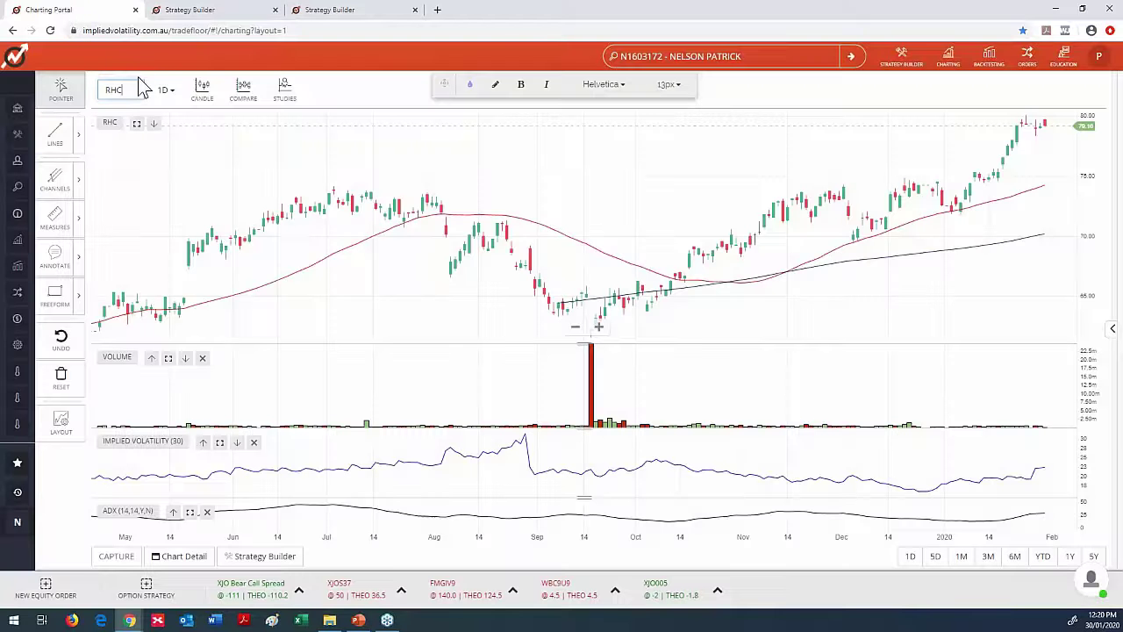
text(CBA)
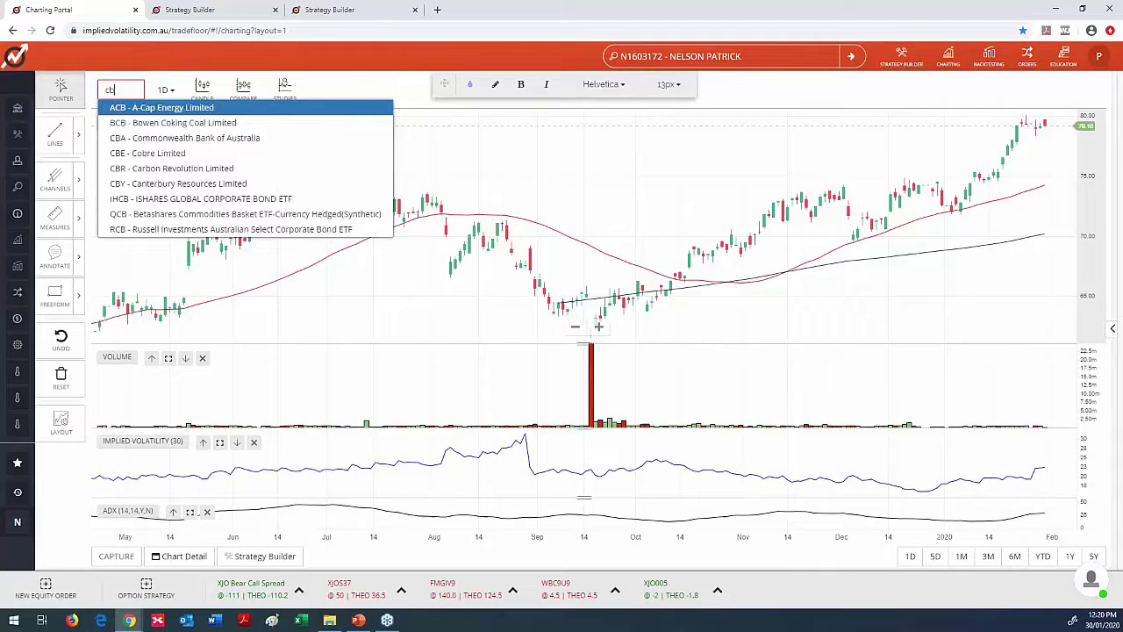
- Chart CBA with volume, implied volatility and ADX, then go back to Trading Scans
key(Return)
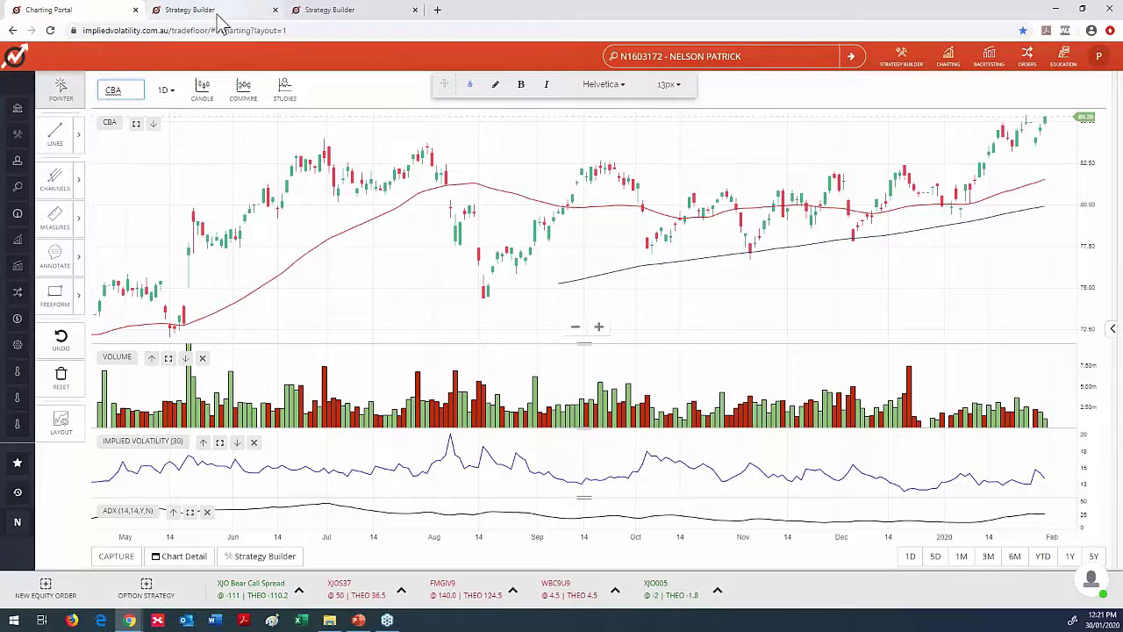
click(190, 9)
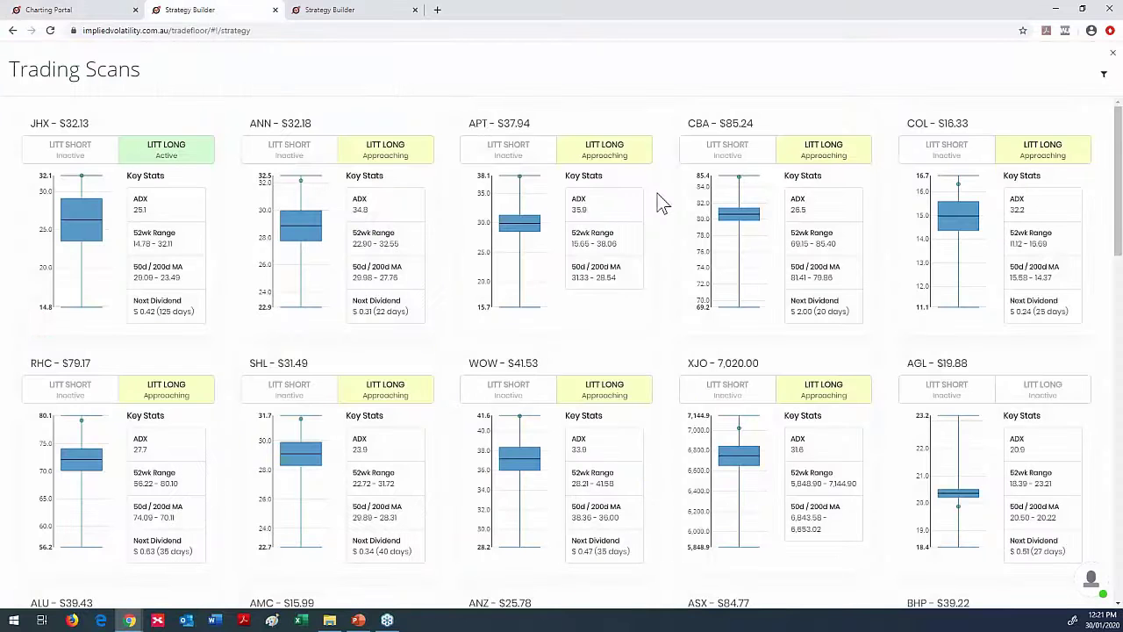
- Replace CBA with COL, then WOW, in the Charting Portal, then return to Trading Scans
click(48, 10)
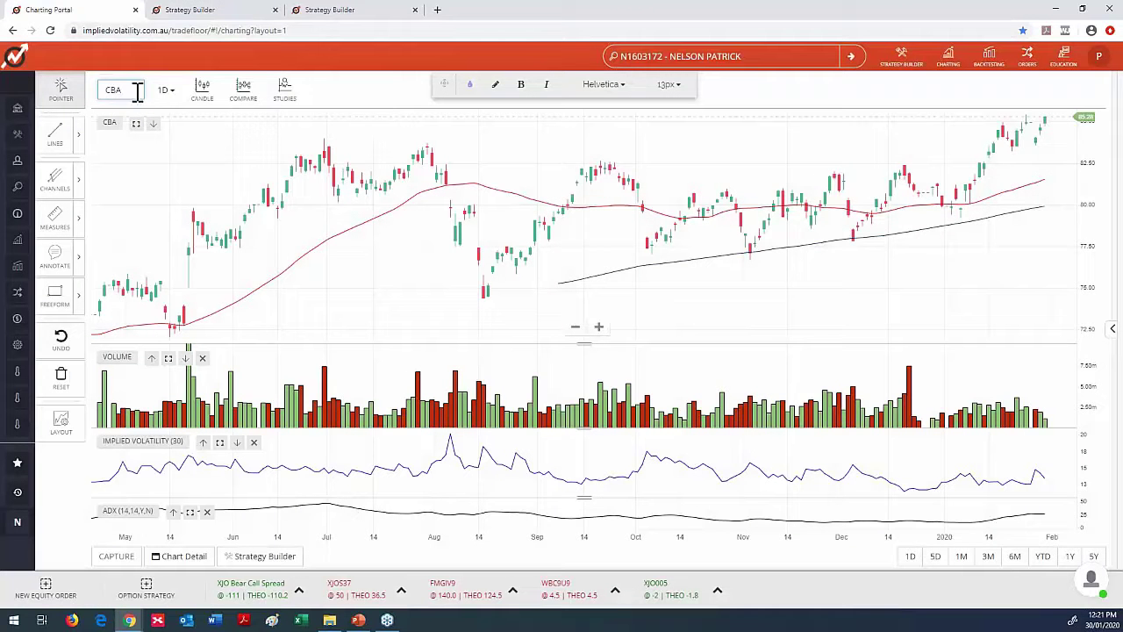
key(BackSpace)
key(BackSpace)
key(BackSpace)
text(col)
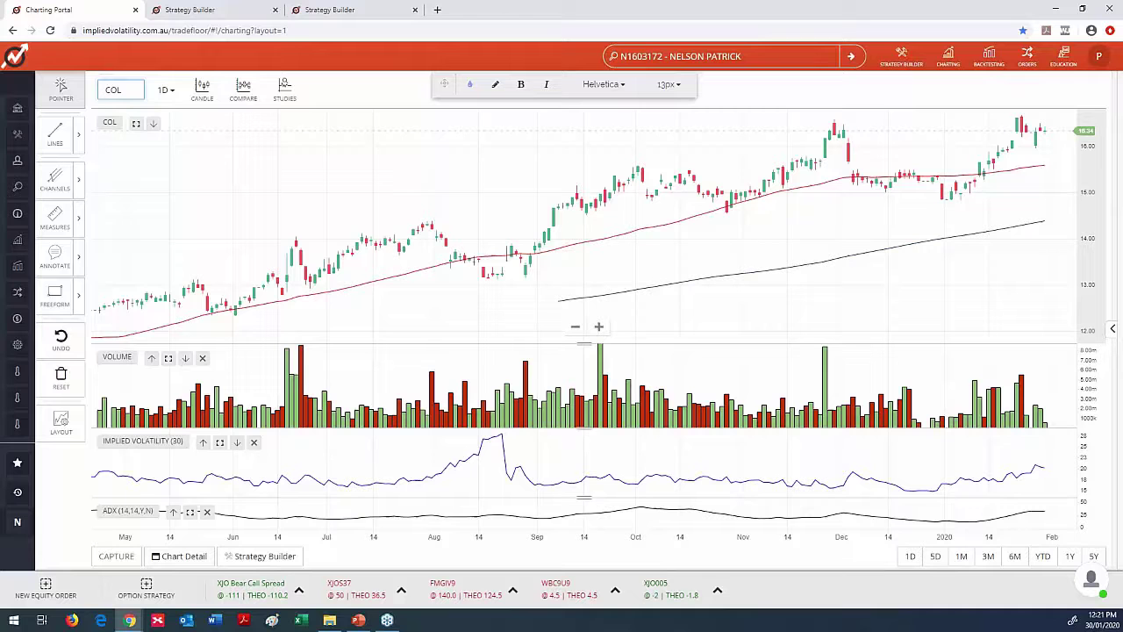
key(BackSpace)
key(BackSpace)
key(BackSpace)
text(WOW)
key(Return)
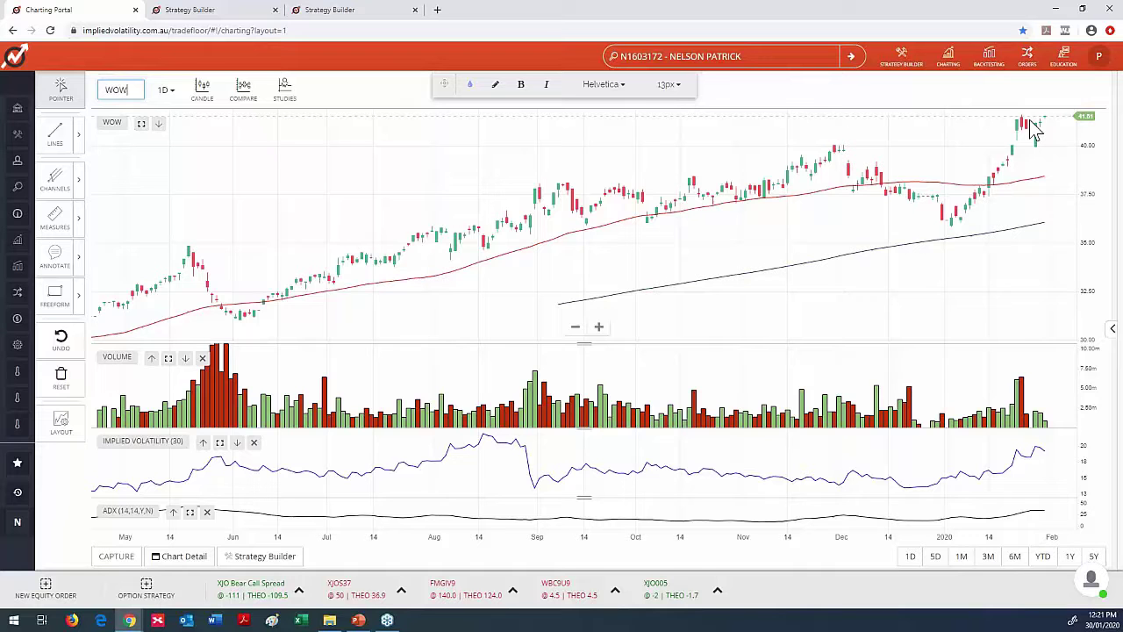
click(235, 19)
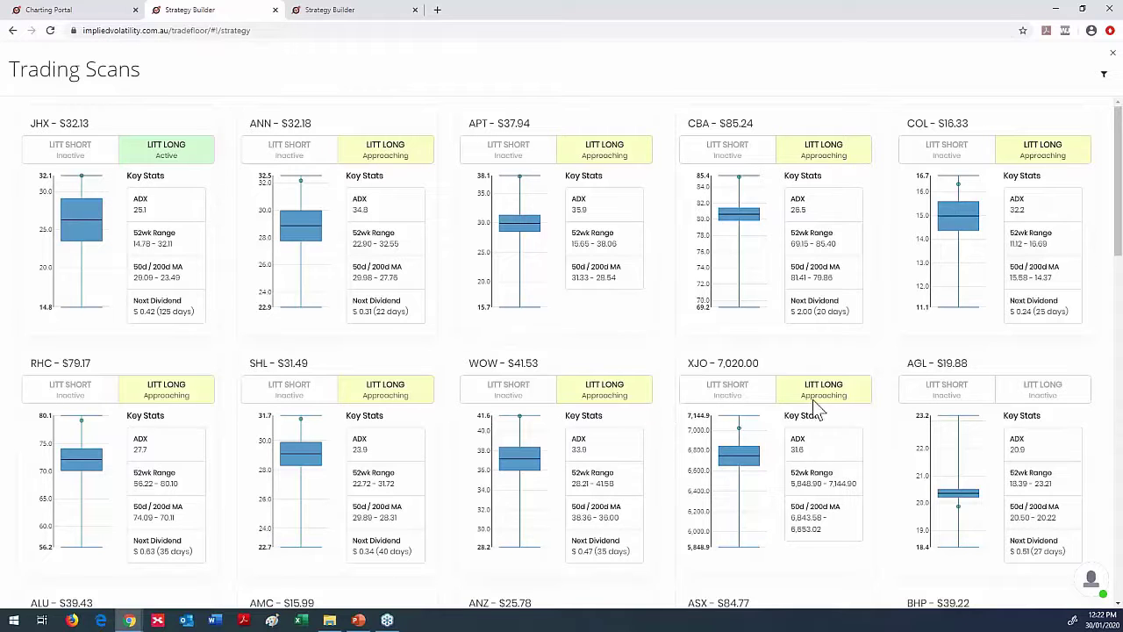
- Close Trading Scans and the Options Cookbook in Strategy Builder and load CBA
click(48, 9)
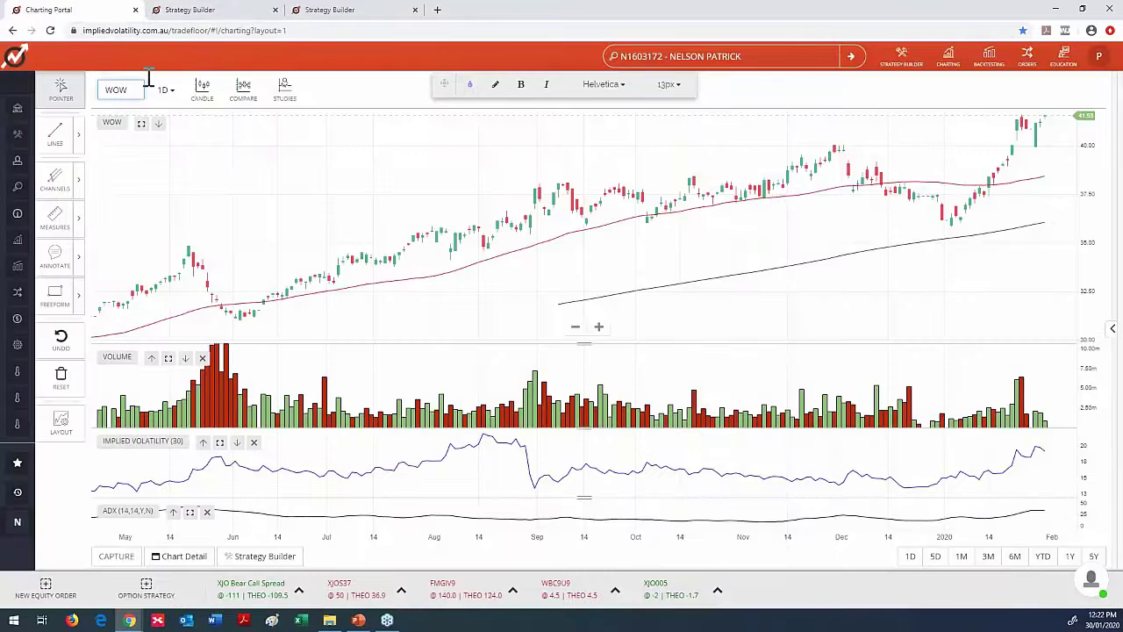
click(190, 10)
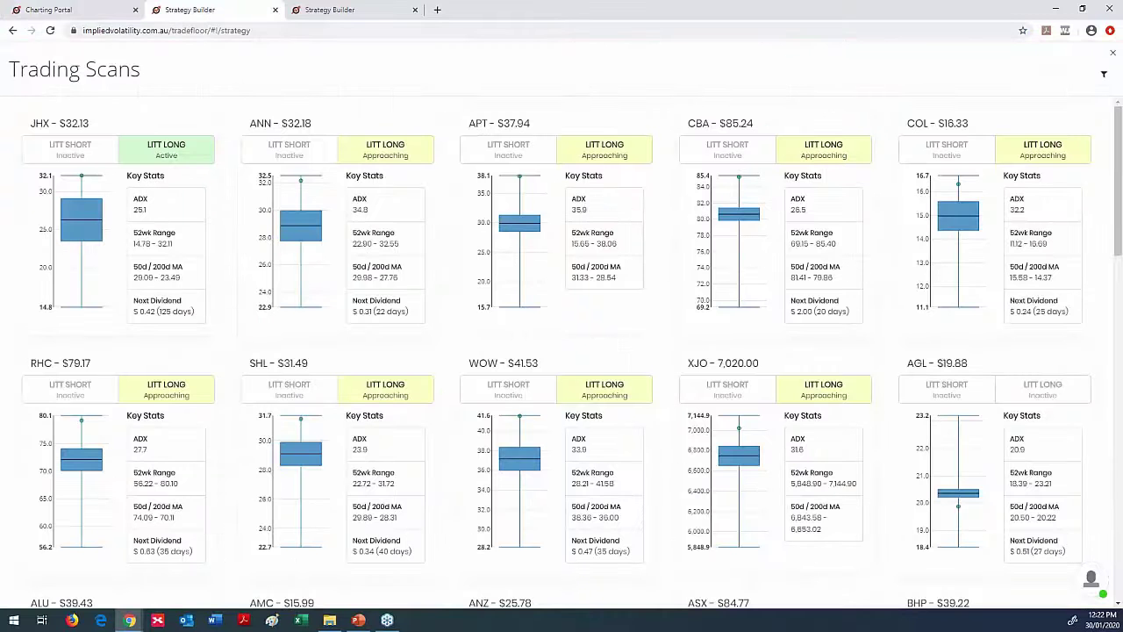
click(1112, 54)
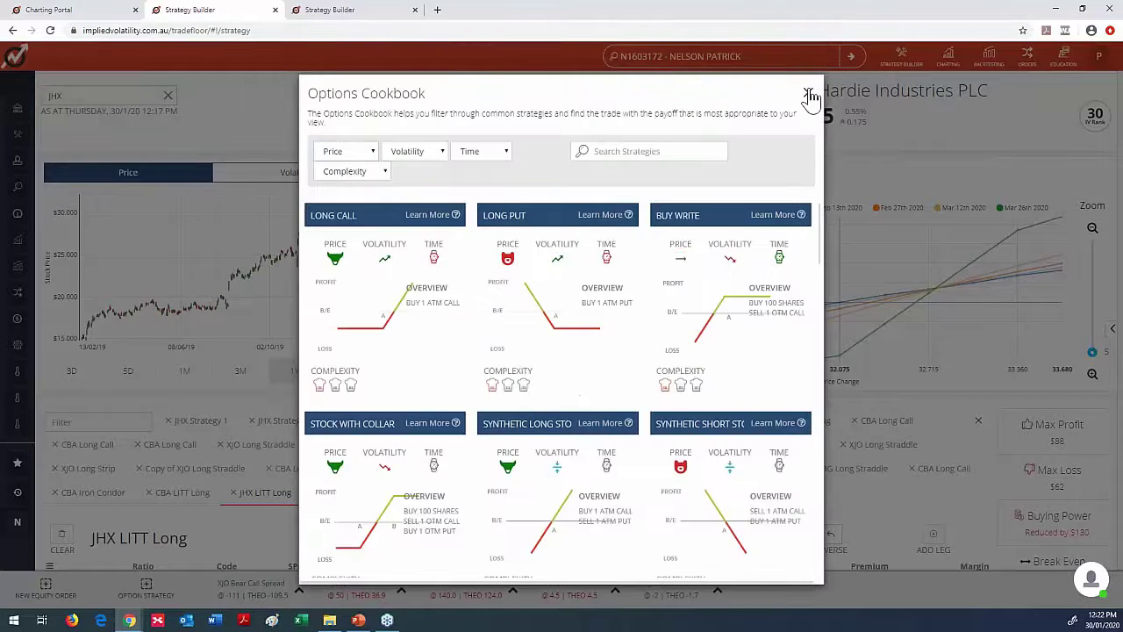
click(809, 93)
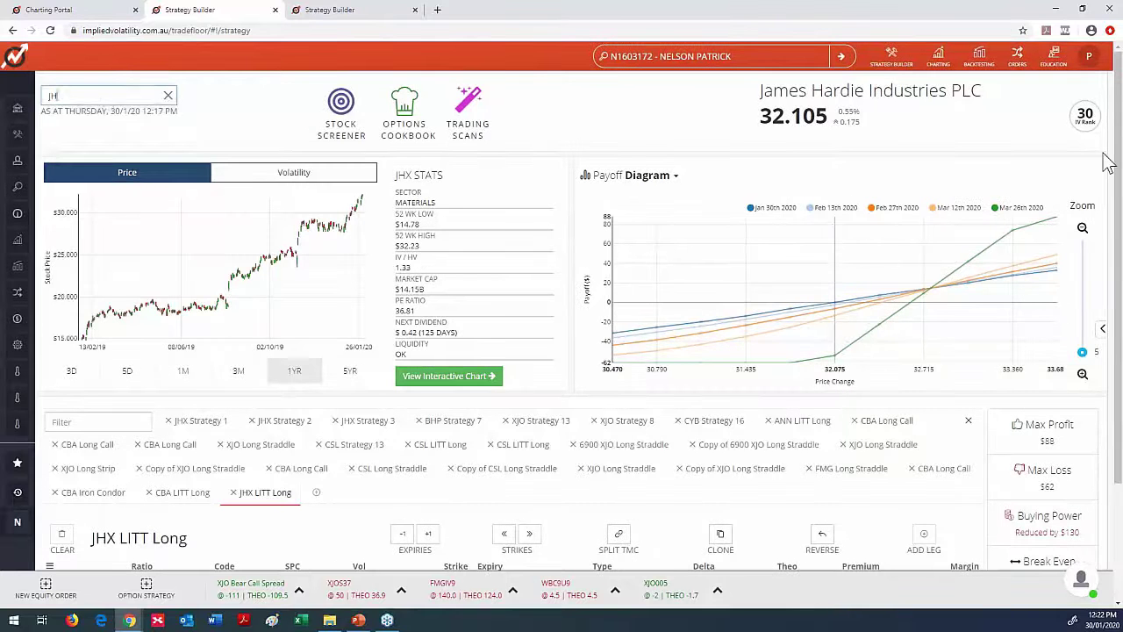
text(cba)
key(Return)
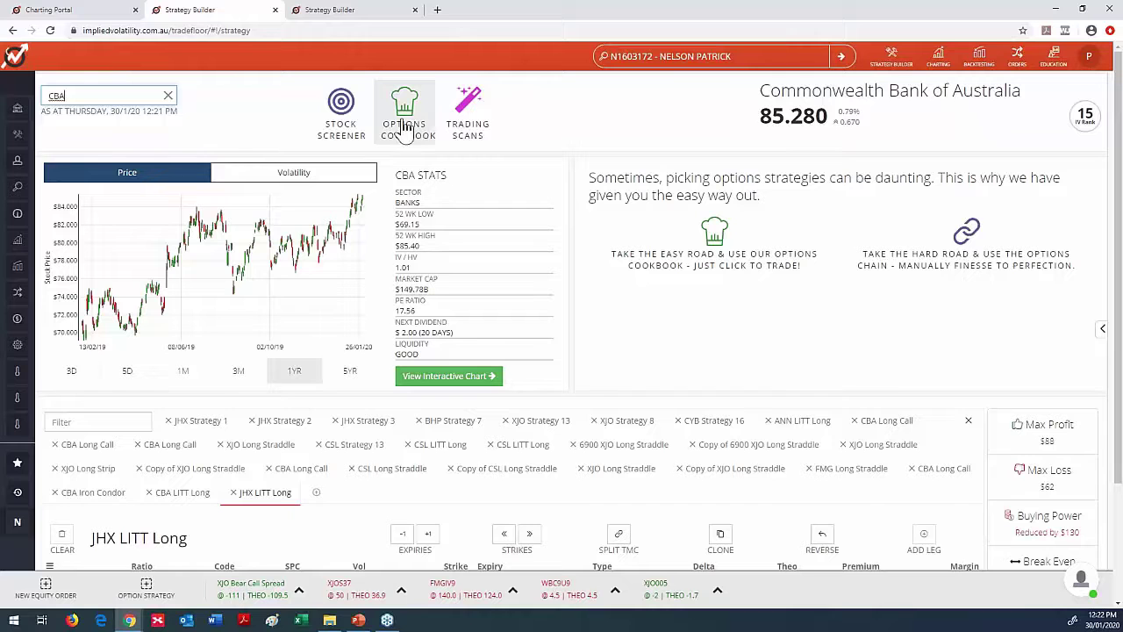
- Switch CBA's stock chart to its one-year Volatility history
click(290, 174)
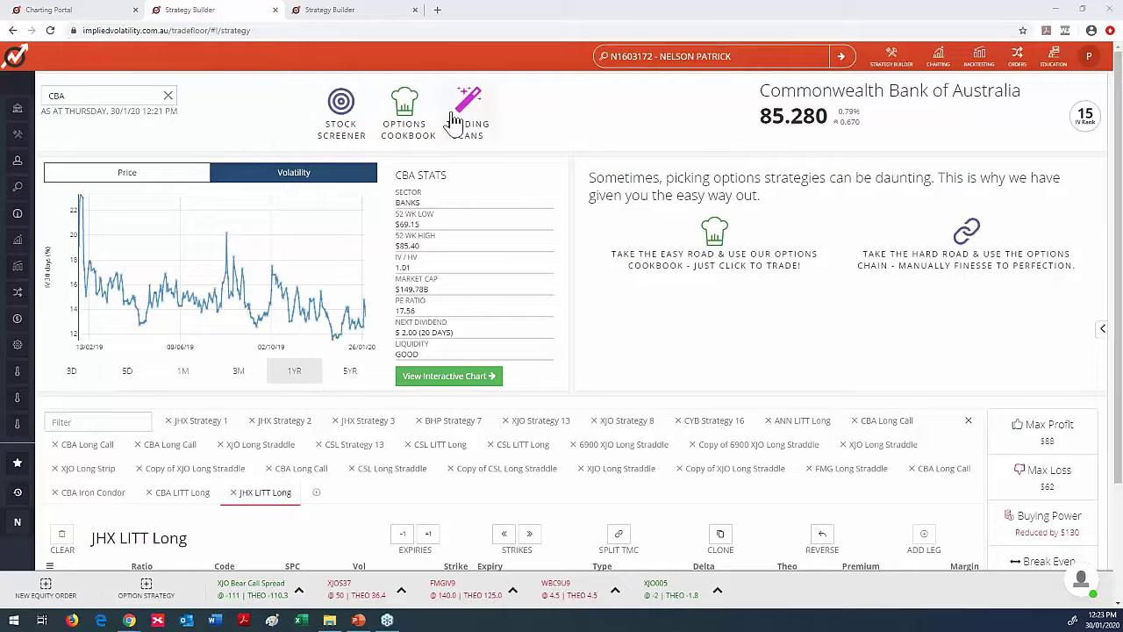
- Pick Long Straddle from the Options Cookbook, opening its 27 Feb 20 parameters
click(409, 112)
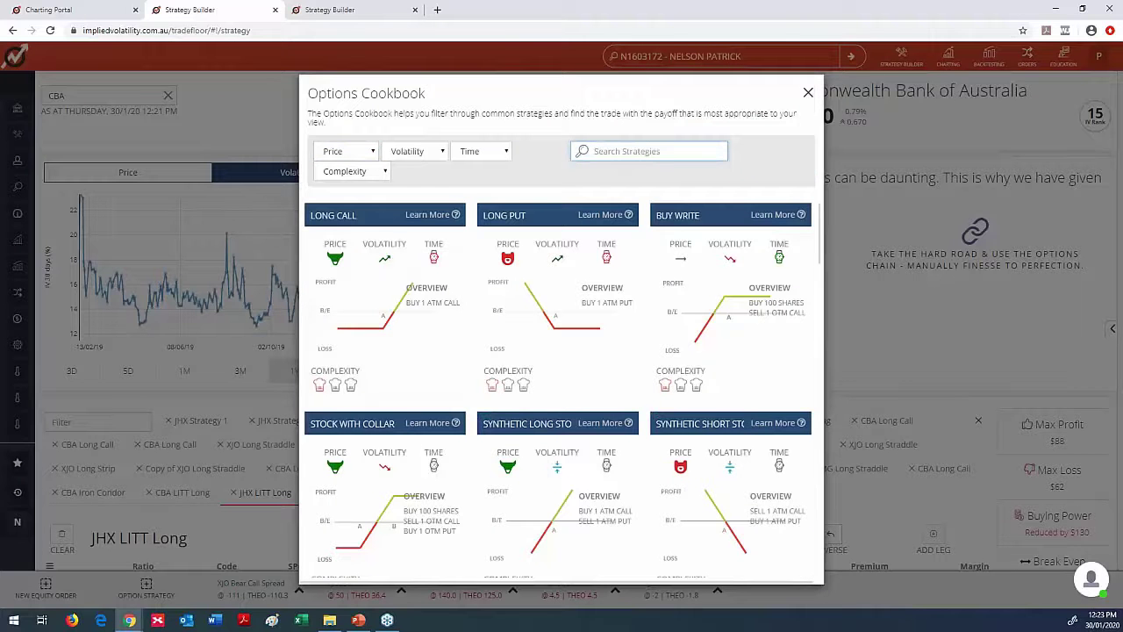
text(long s)
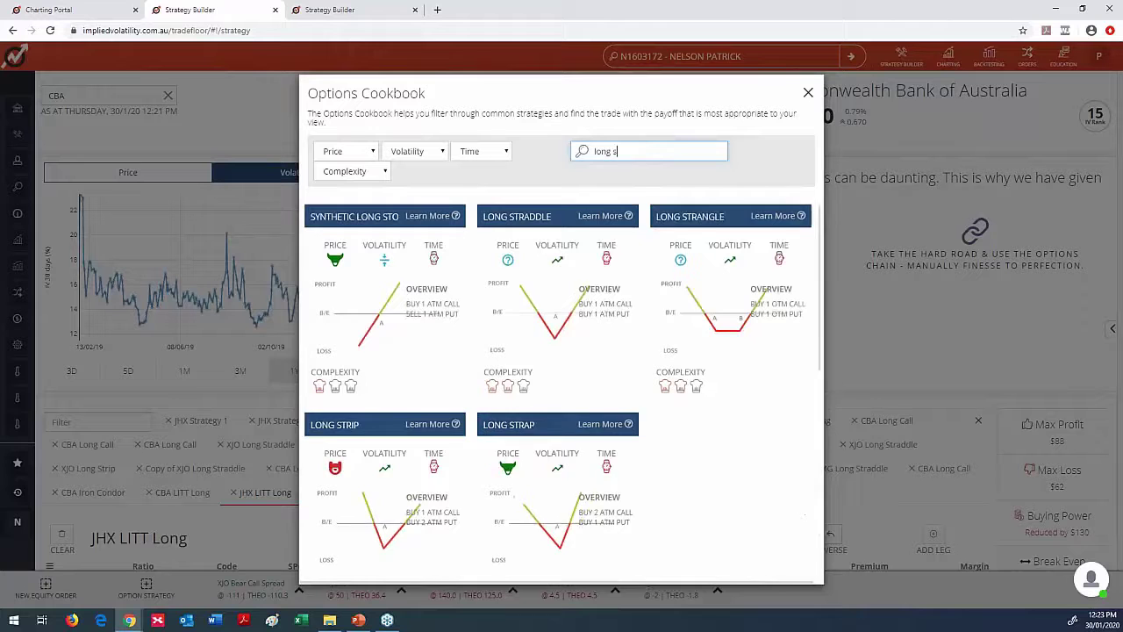
text(traddle)
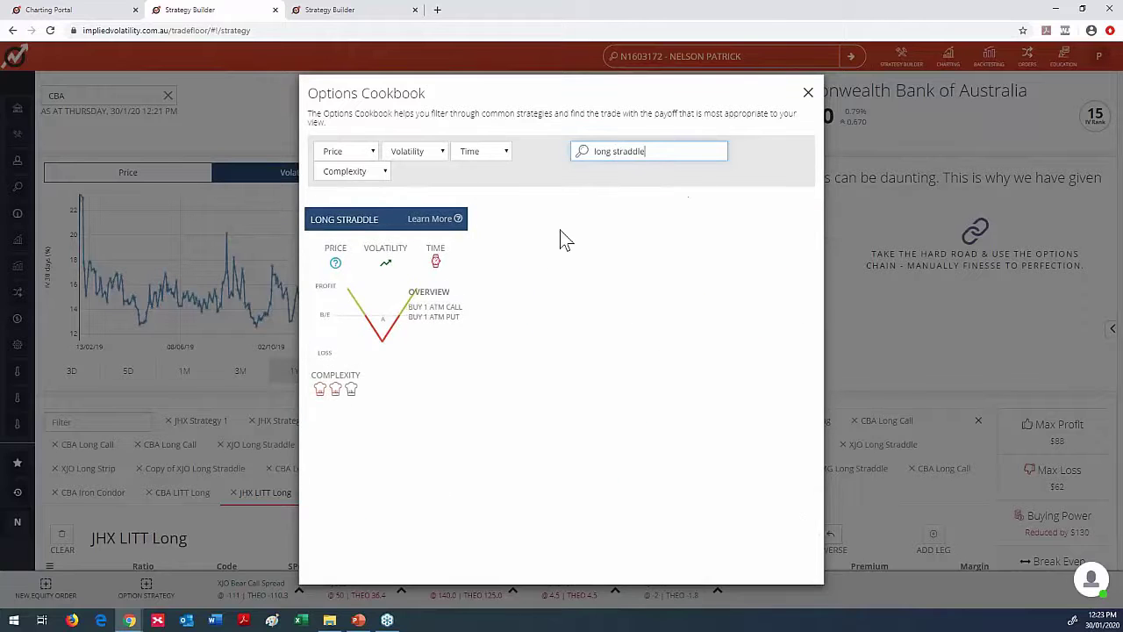
click(387, 309)
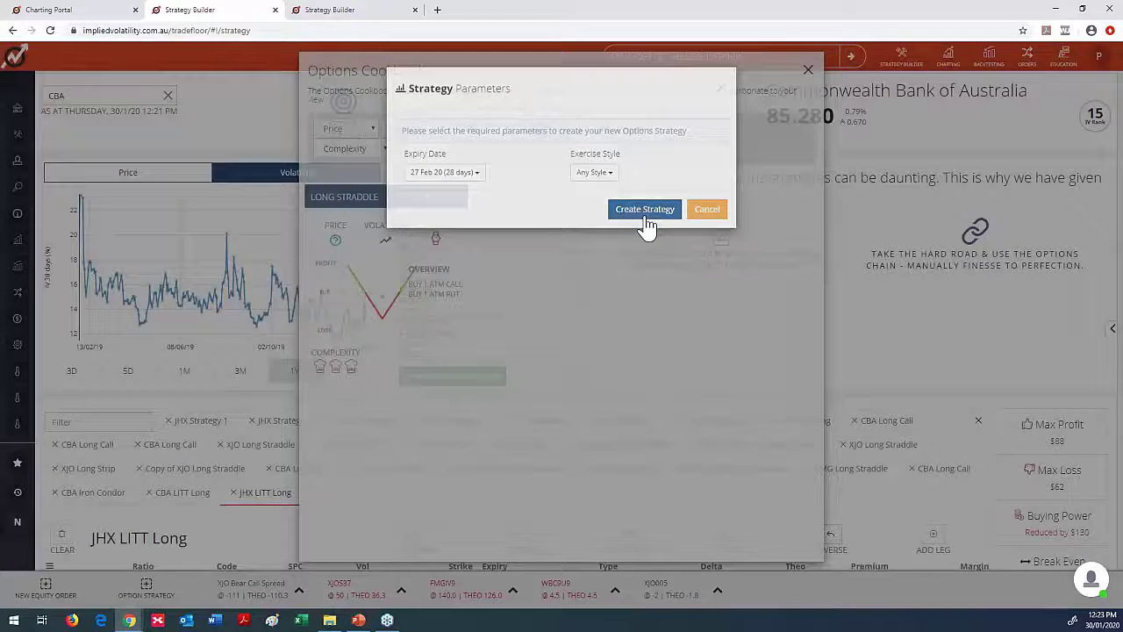
- Create the 85.000 call-and-put straddle for 27 Feb 20 with quantity 10
click(645, 216)
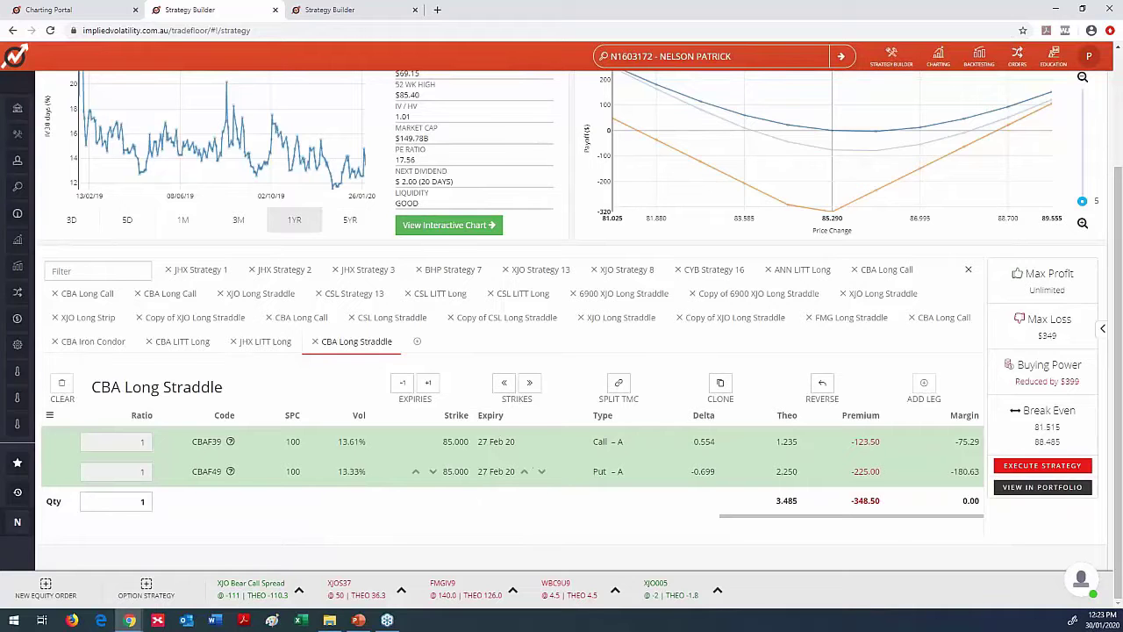
scroll(506, 453, up, 3)
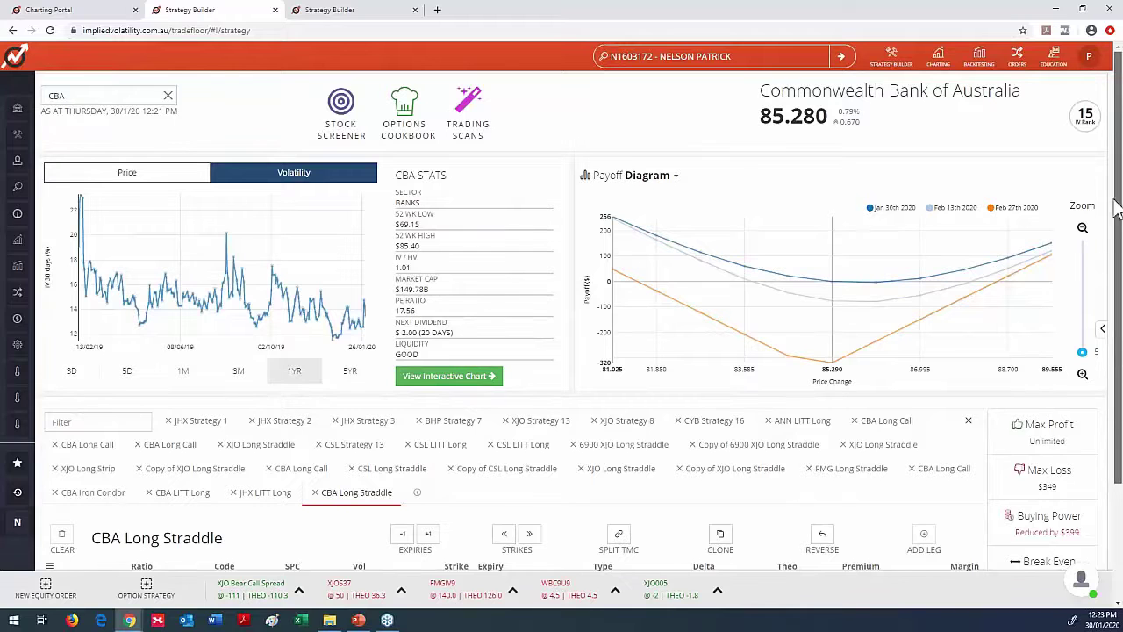
scroll(452, 491, down, 3)
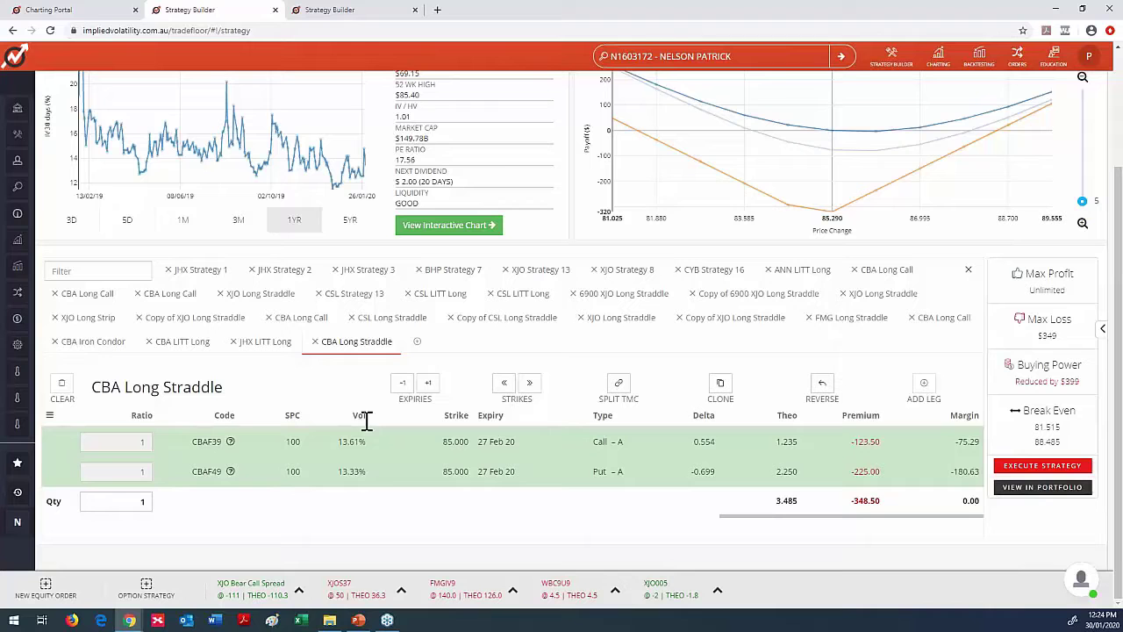
click(147, 502)
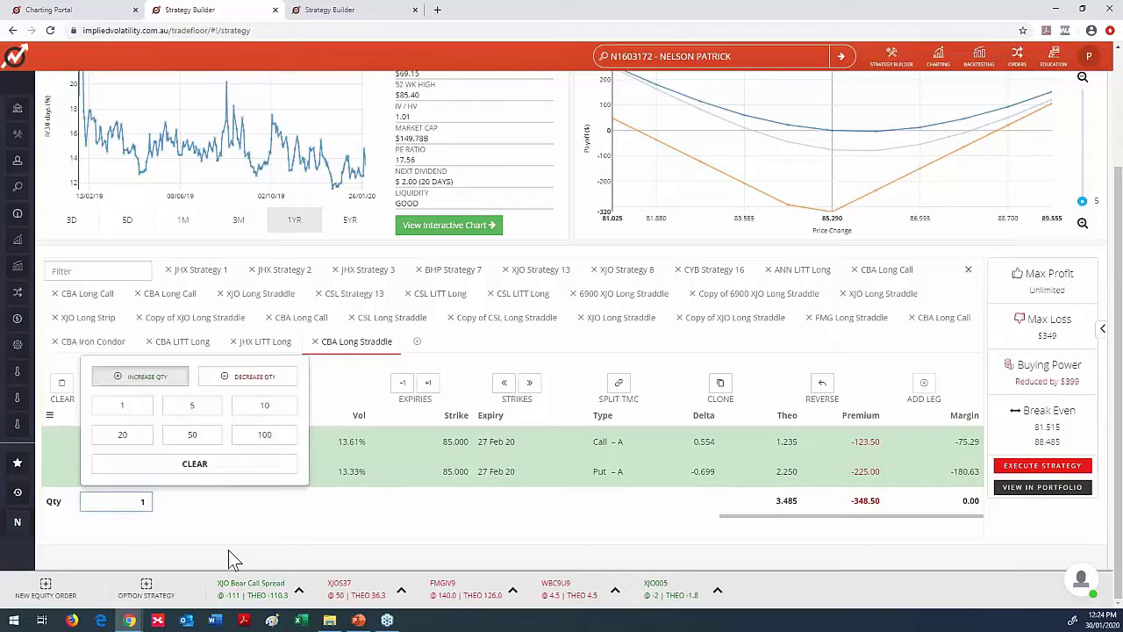
text(0)
click(297, 516)
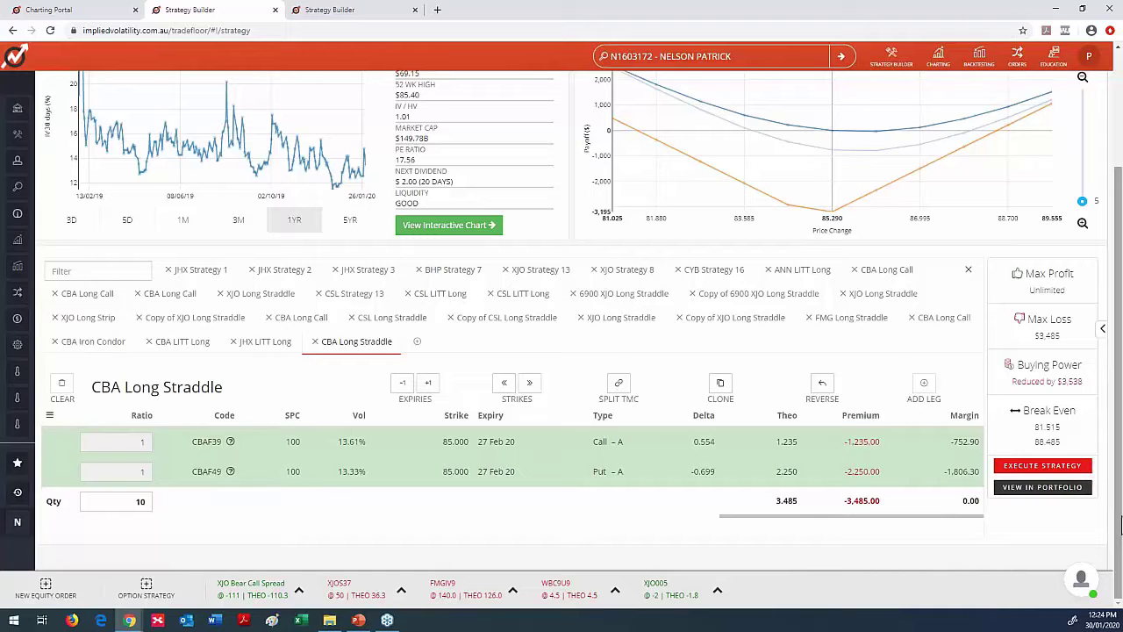
drag(1119, 523, 1115, 529)
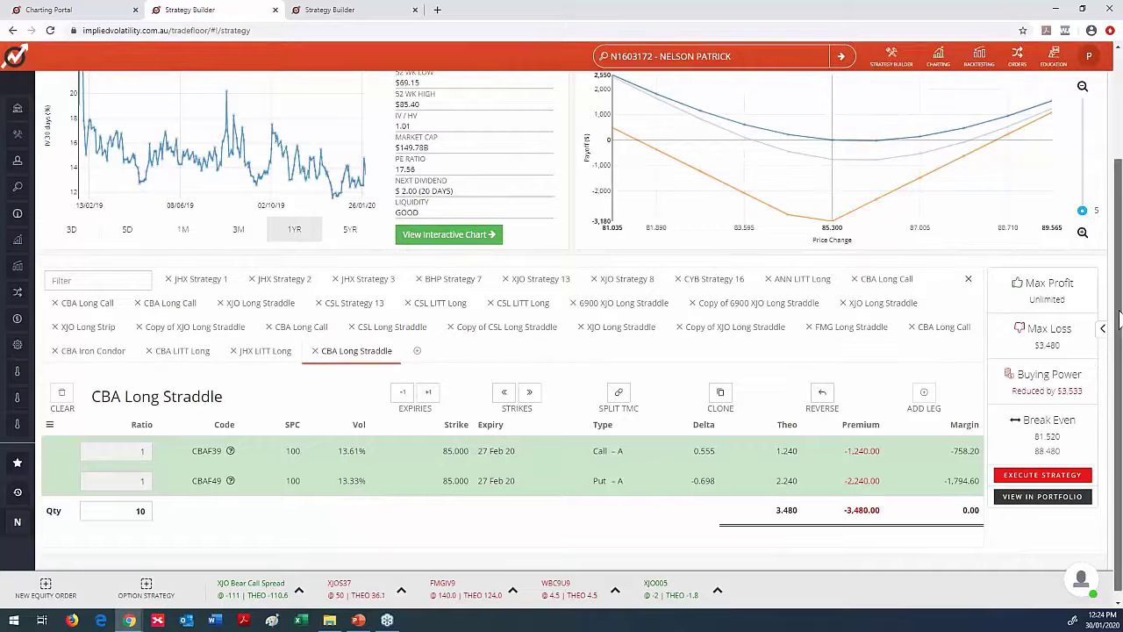
scroll(966, 308, up, 3)
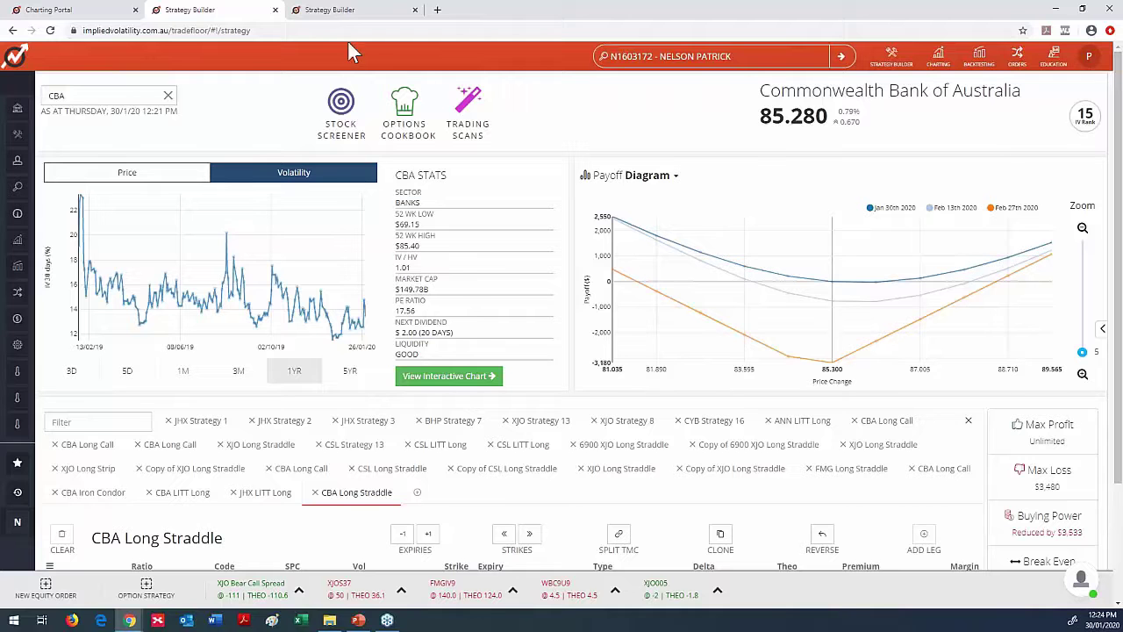
- Load CBA in the demo platform's Strategy Builder
click(329, 10)
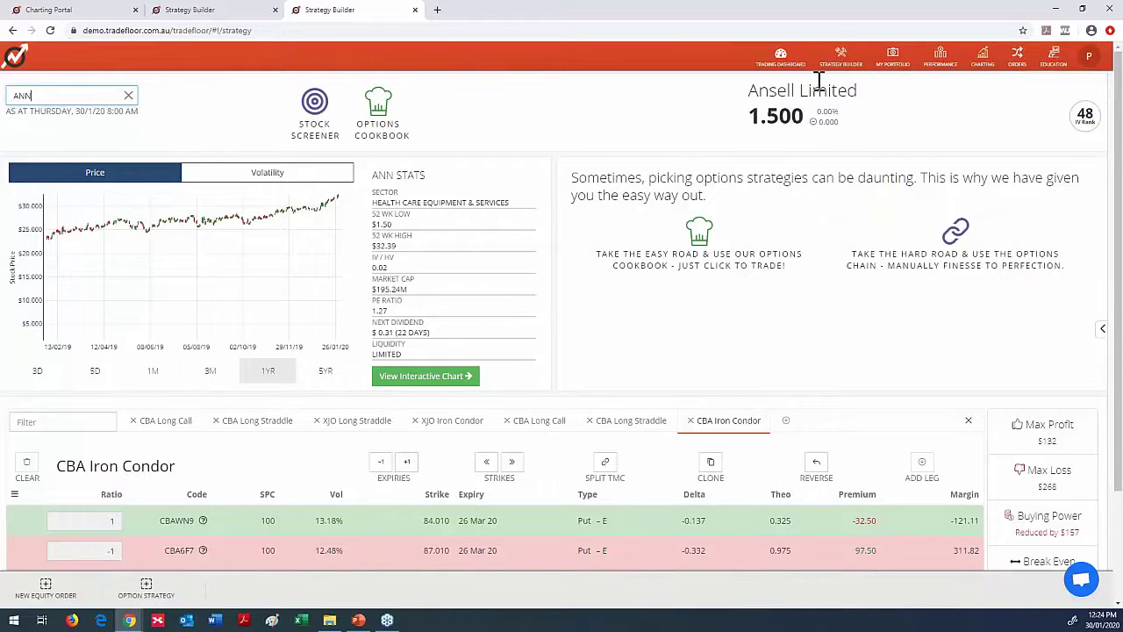
click(44, 95)
text(cba)
key(Return)
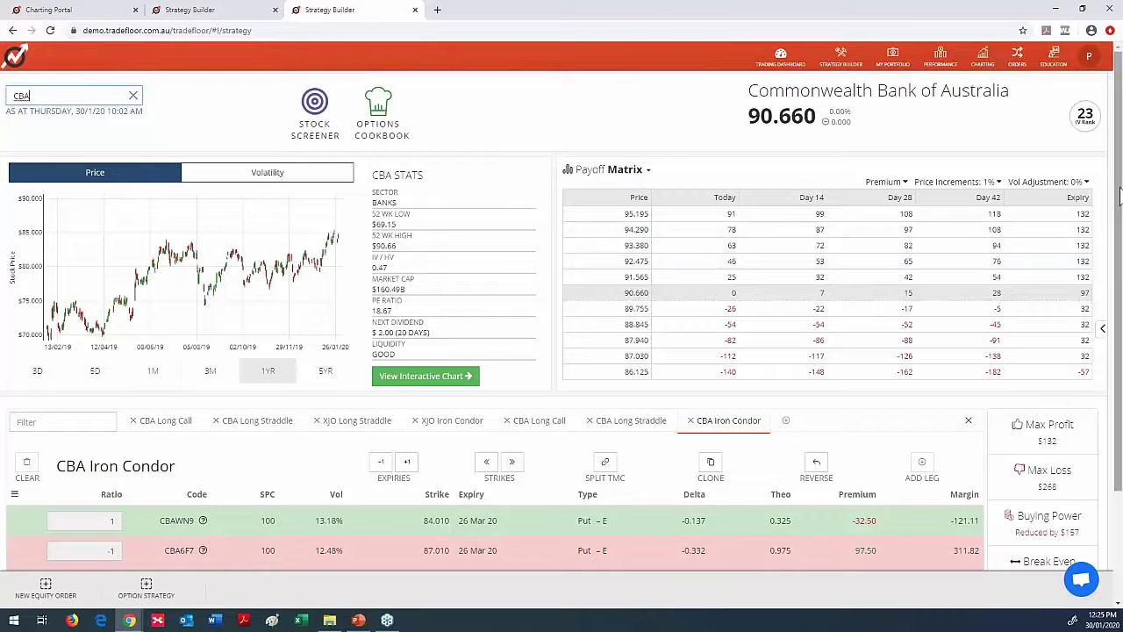
- Apply a 20% volatility adjustment to the matrix, then return to the CBA straddle
click(1090, 184)
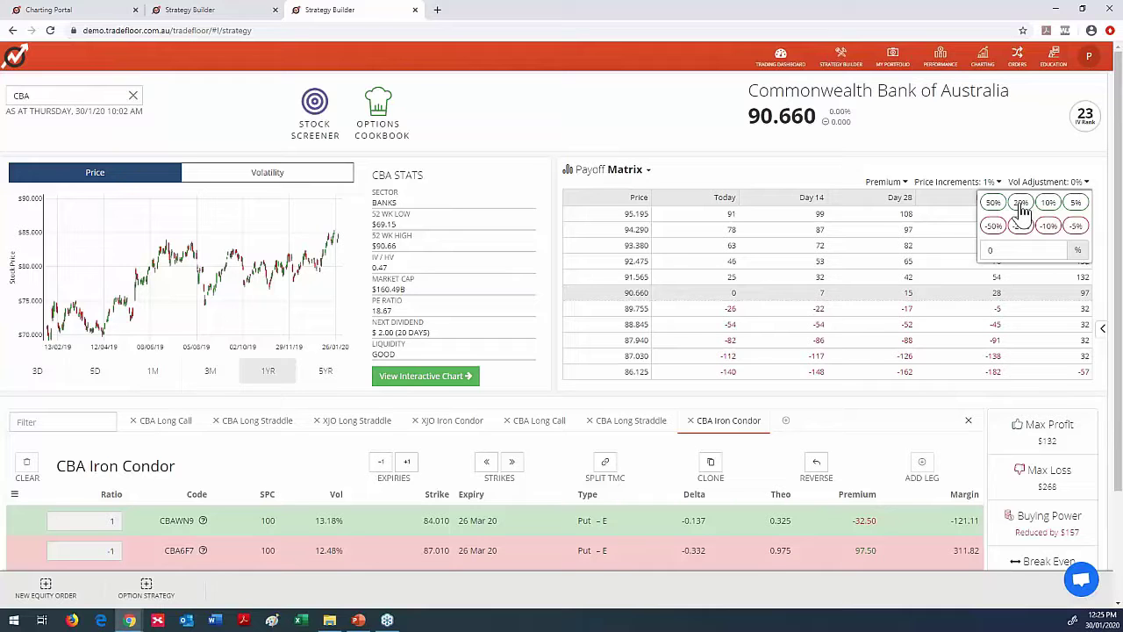
click(1022, 203)
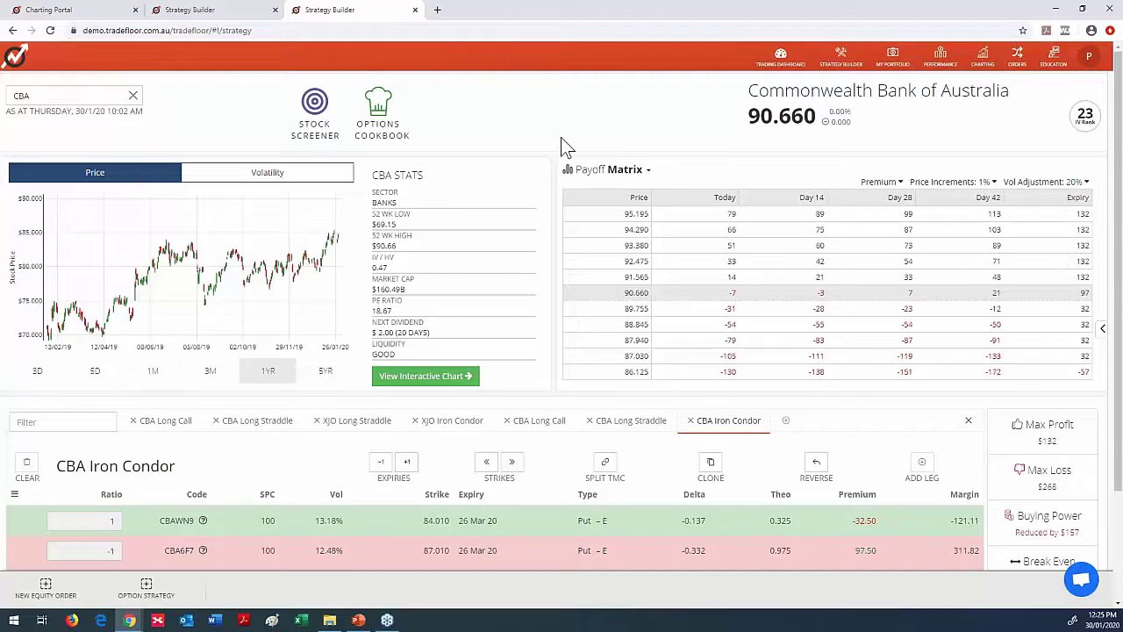
click(190, 9)
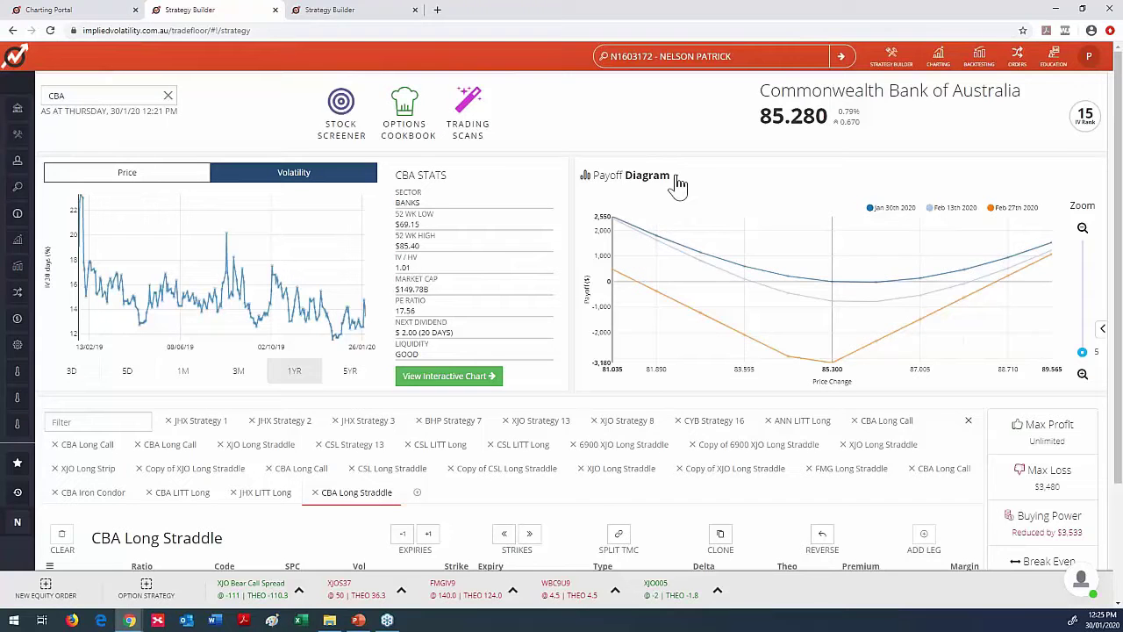
click(677, 178)
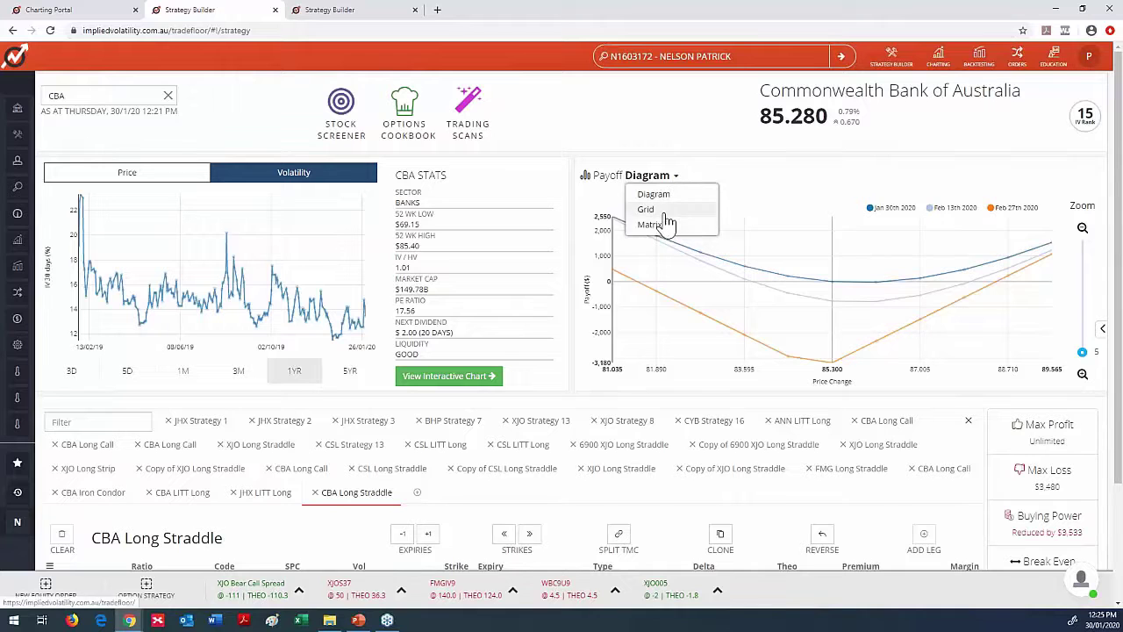
click(647, 210)
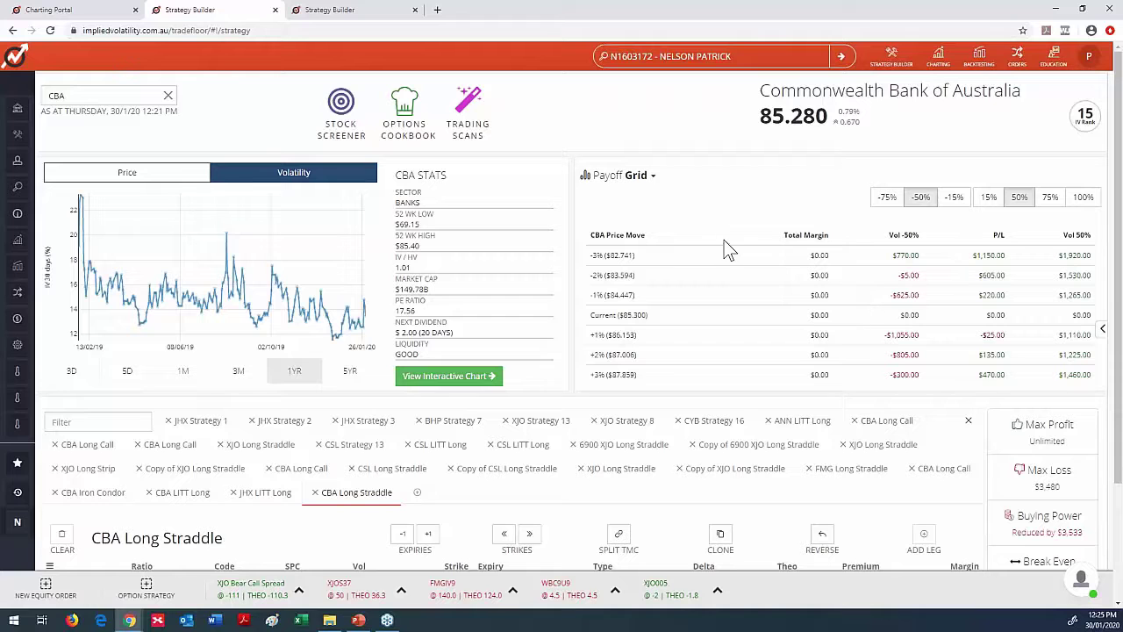
click(649, 175)
click(652, 225)
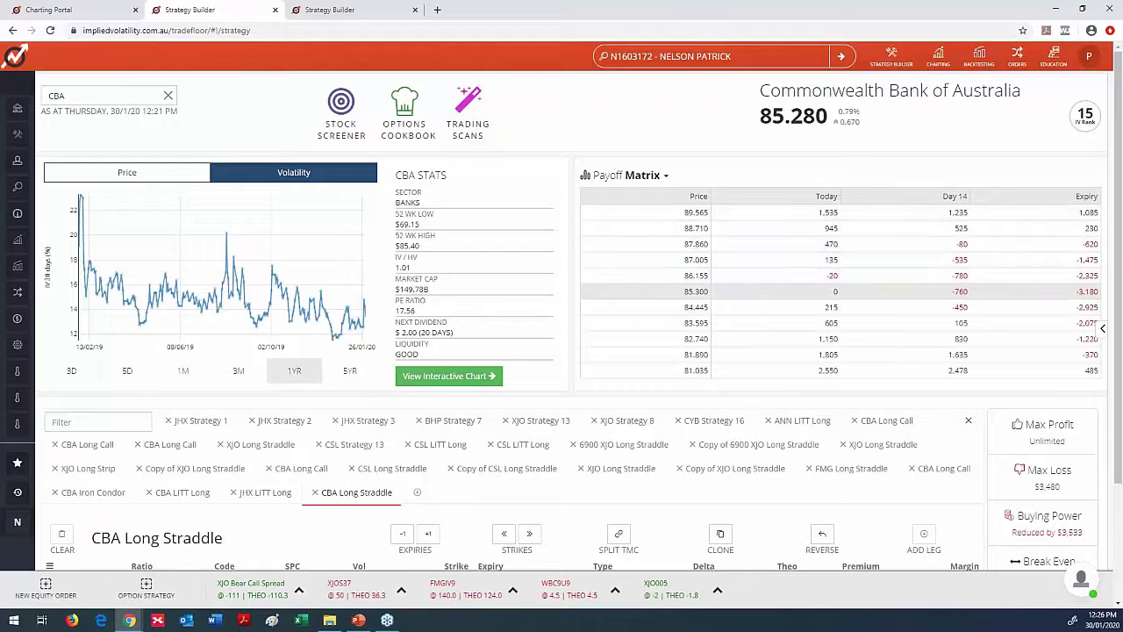
click(649, 175)
click(656, 195)
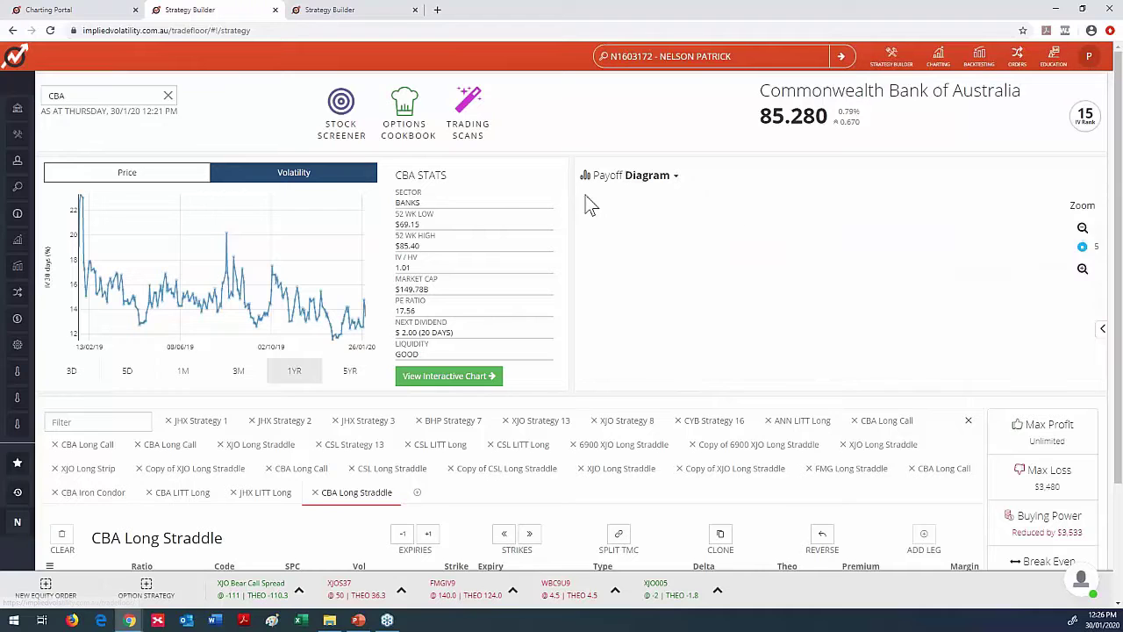